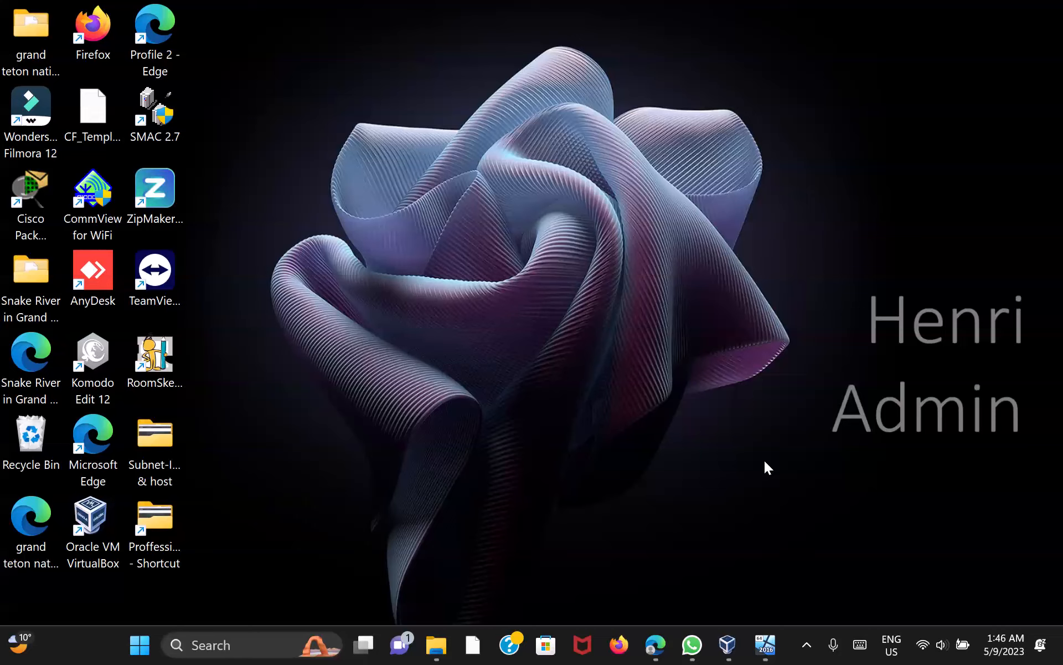
Restore VirtualBox Manager and compare the Windows server 2016 and Windows10Pro VM details
left_click(727, 644)
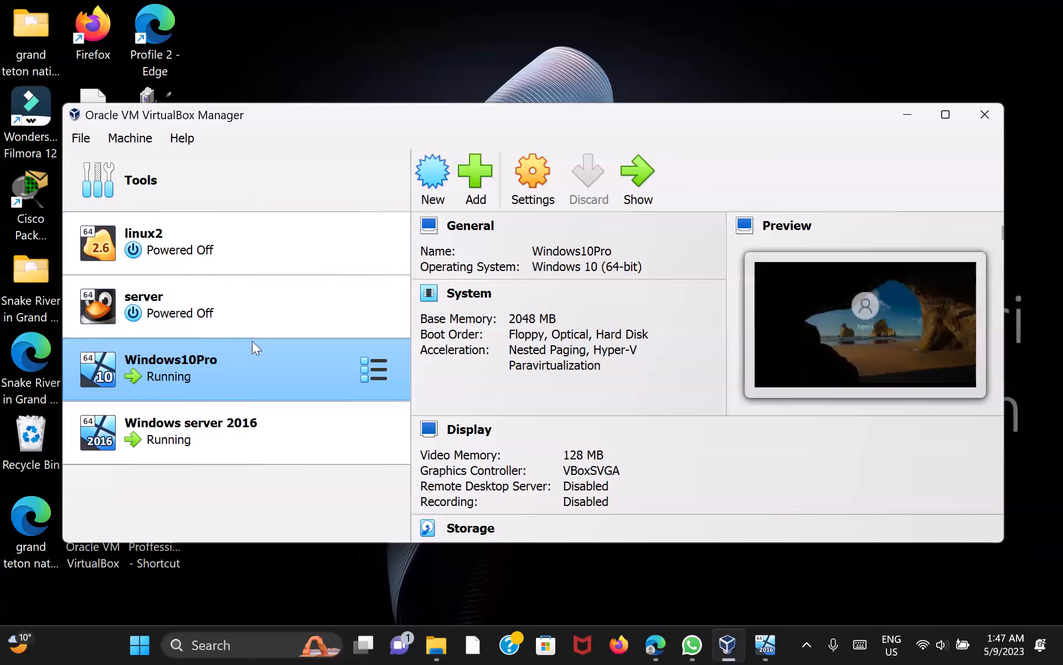
left_click(250, 447)
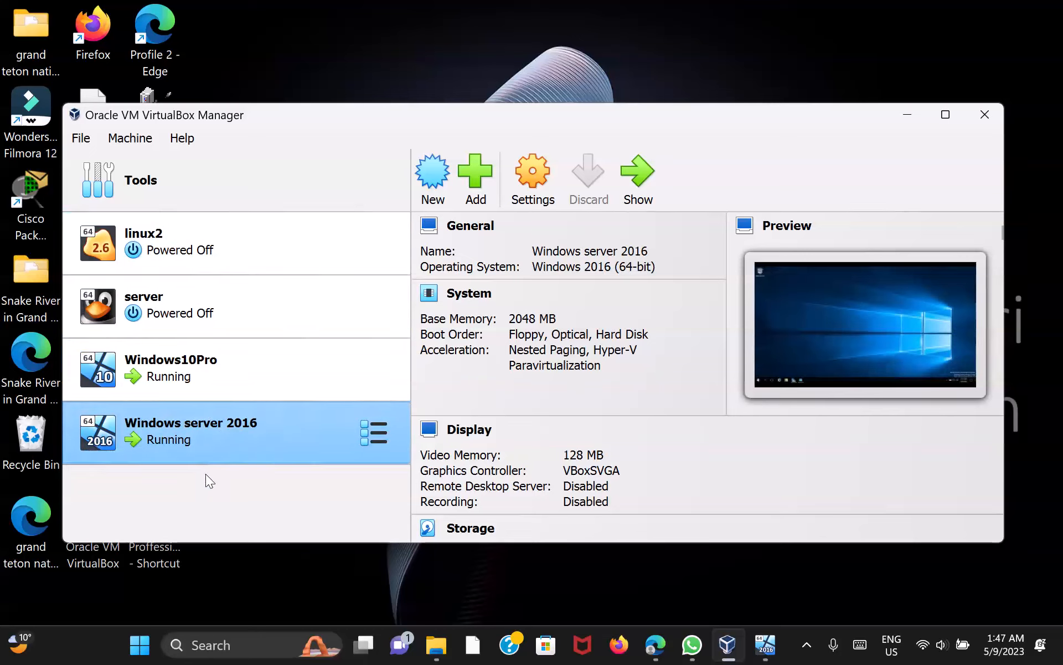
left_click(246, 368)
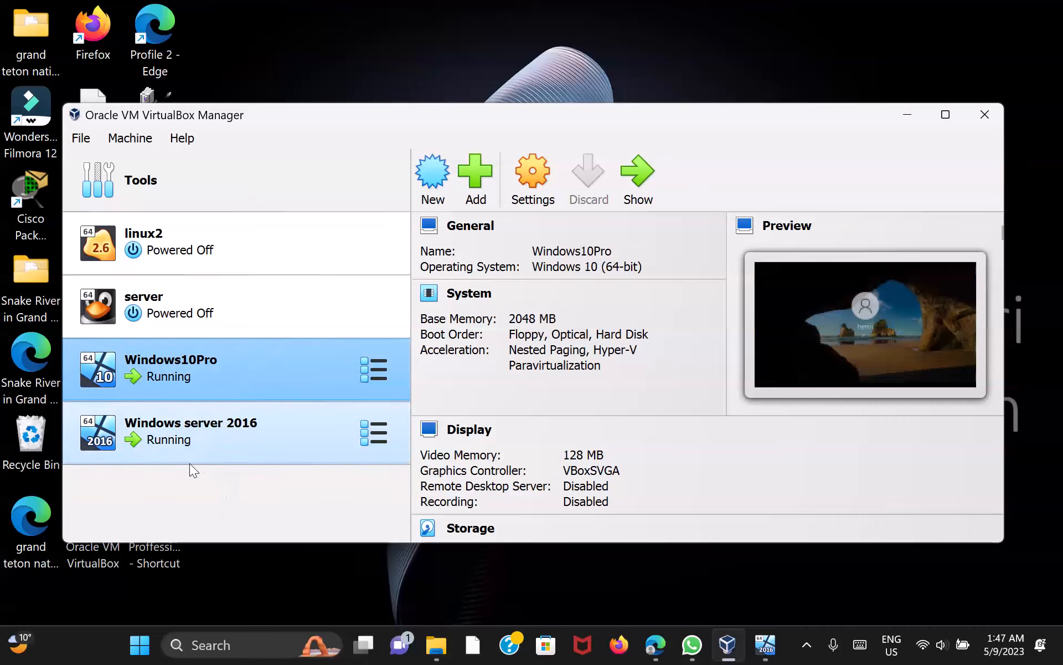
Minimize the Manager and switch to the running Windows server 2016 VM window
left_click(906, 121)
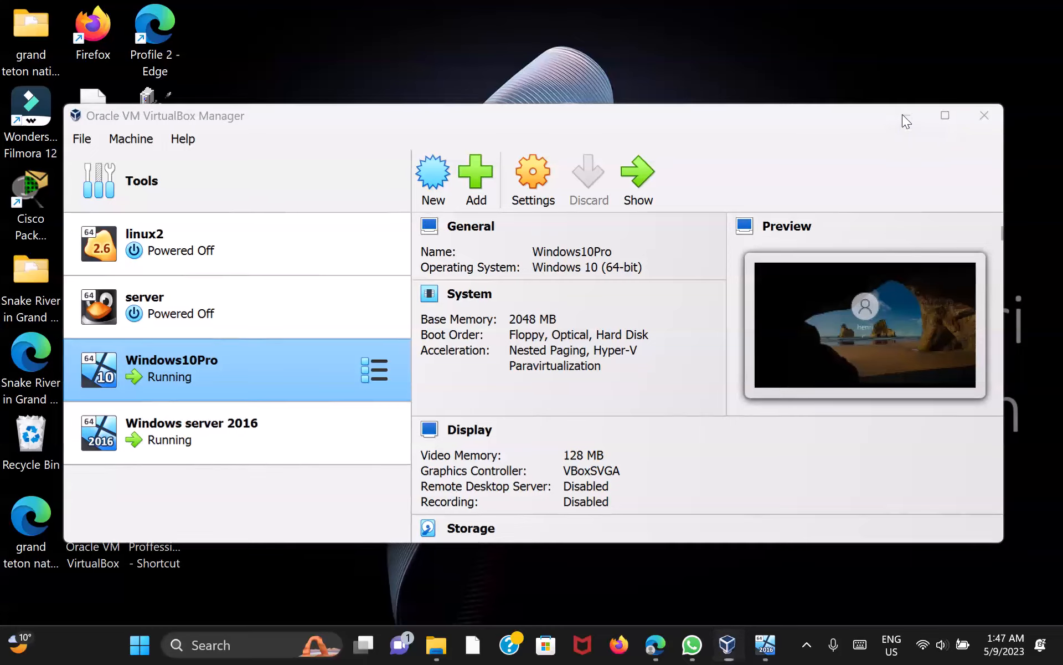
left_click(766, 652)
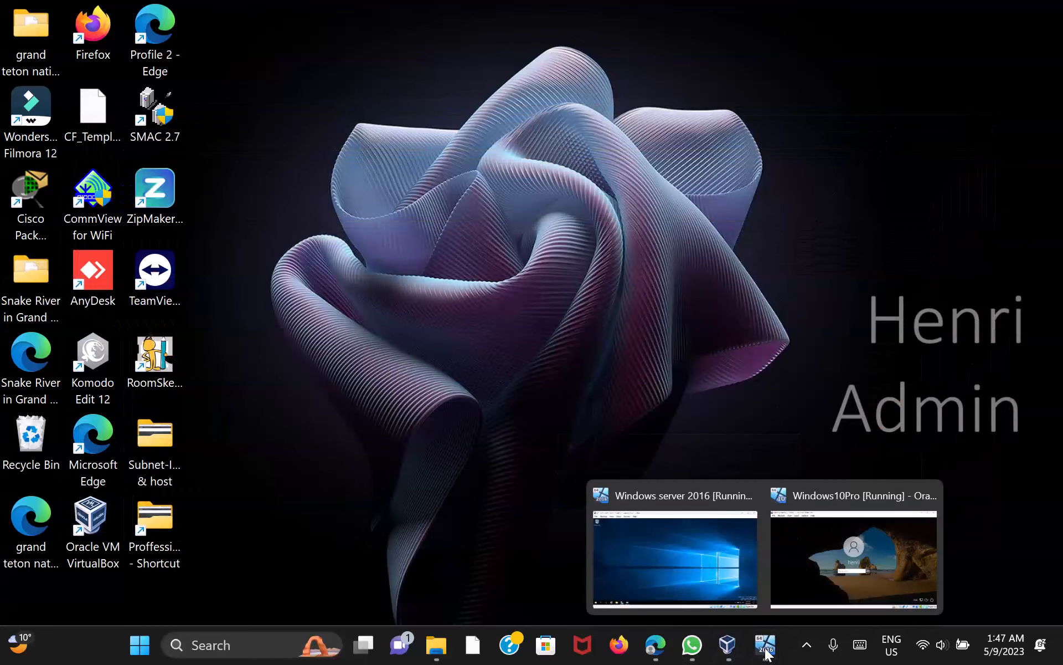
left_click(718, 557)
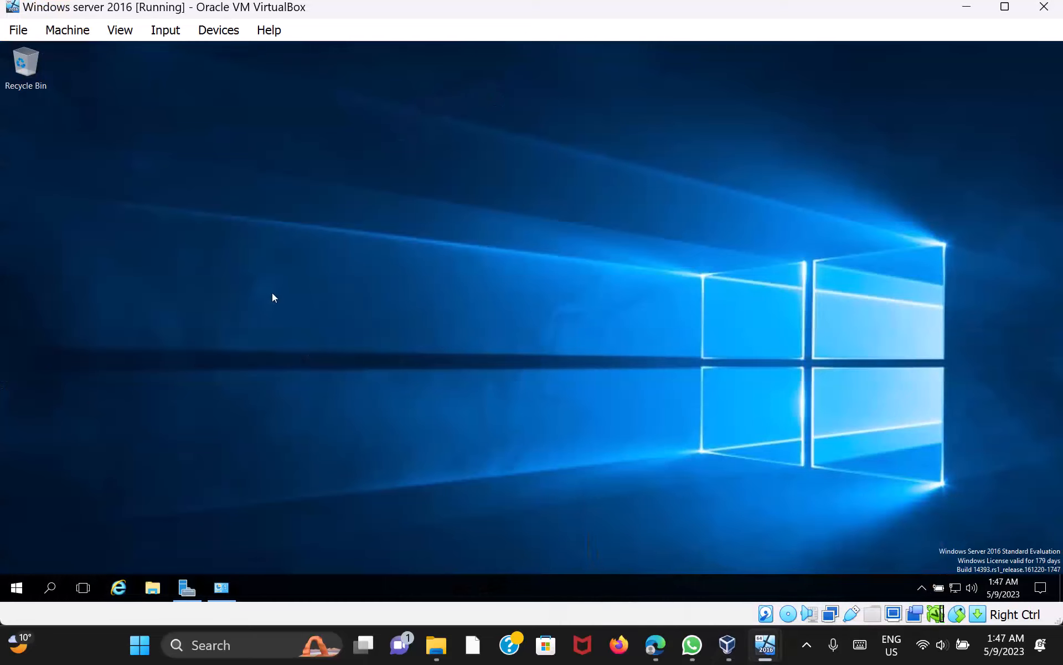
Open Server Manager on server eclypse and go from the Dashboard to the Local Server page
left_click(185, 588)
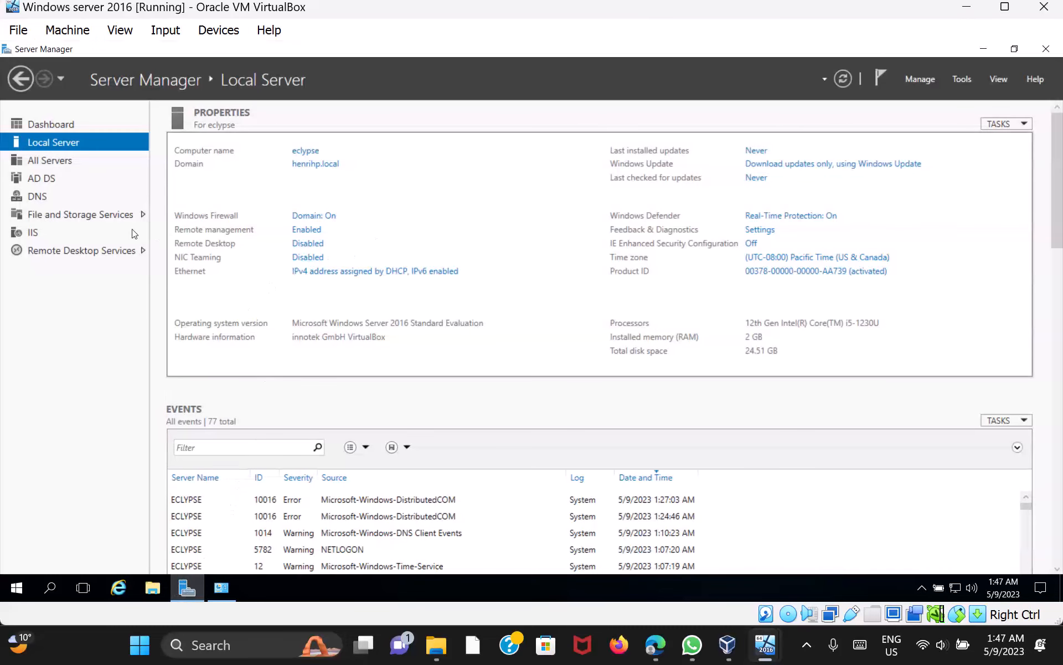
left_click(66, 127)
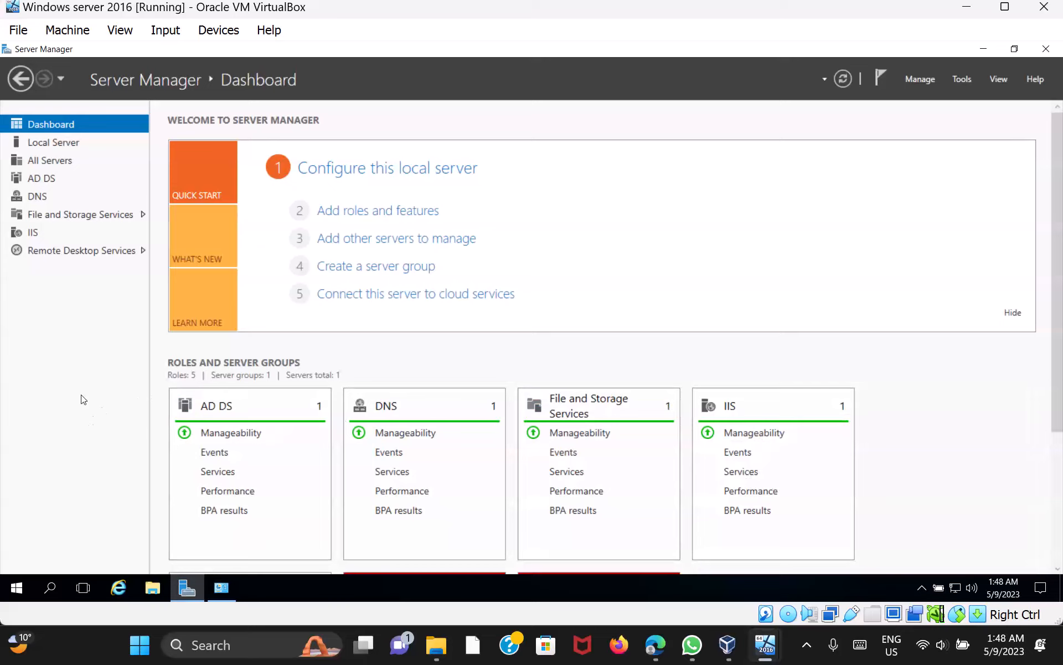
left_click(66, 149)
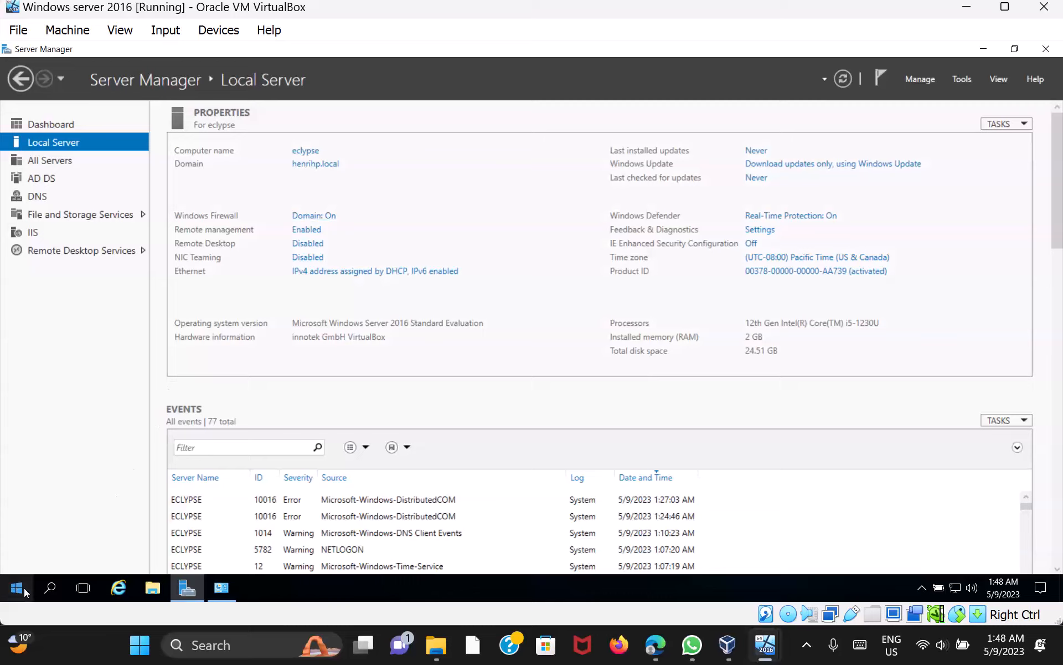
Find Control Panel by searching 'contr', then reach System and Security > Windows Firewall
left_click(50, 587)
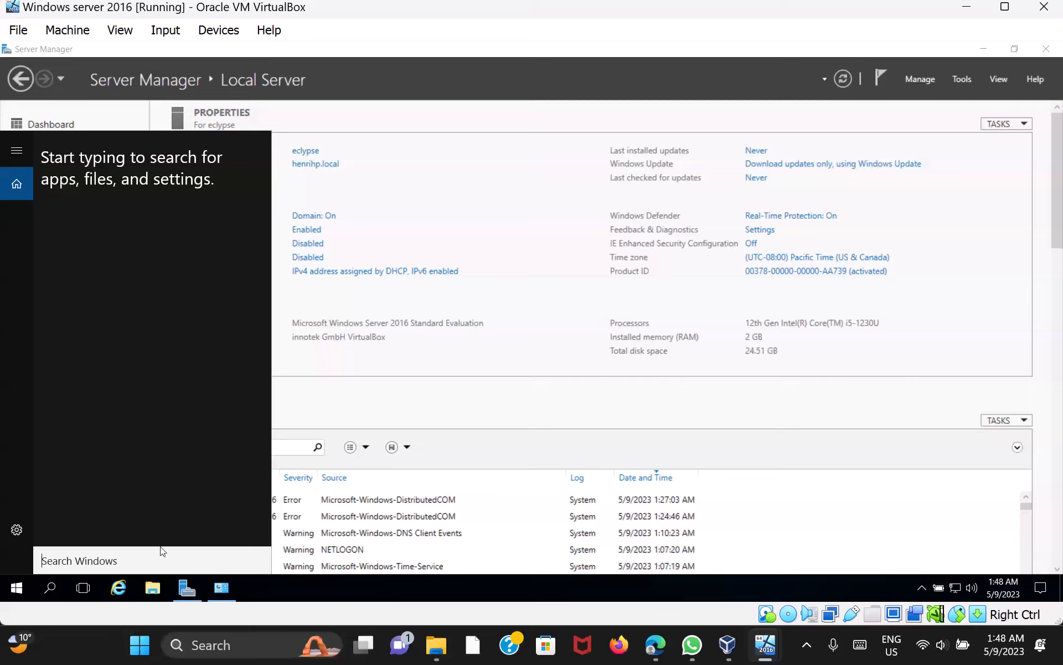
type("con")
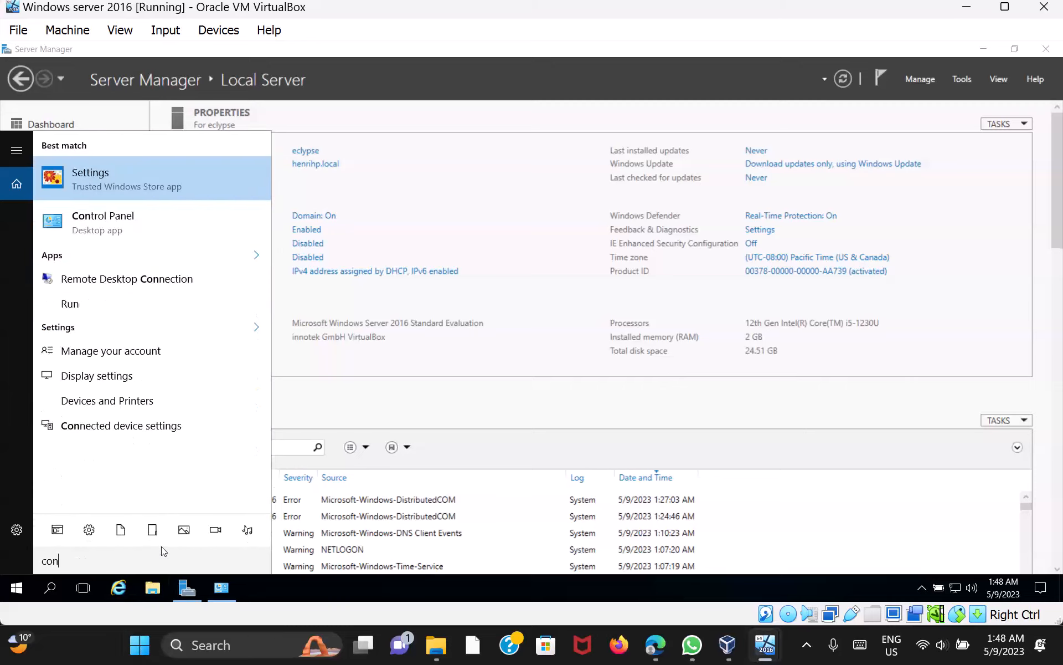
type("tr")
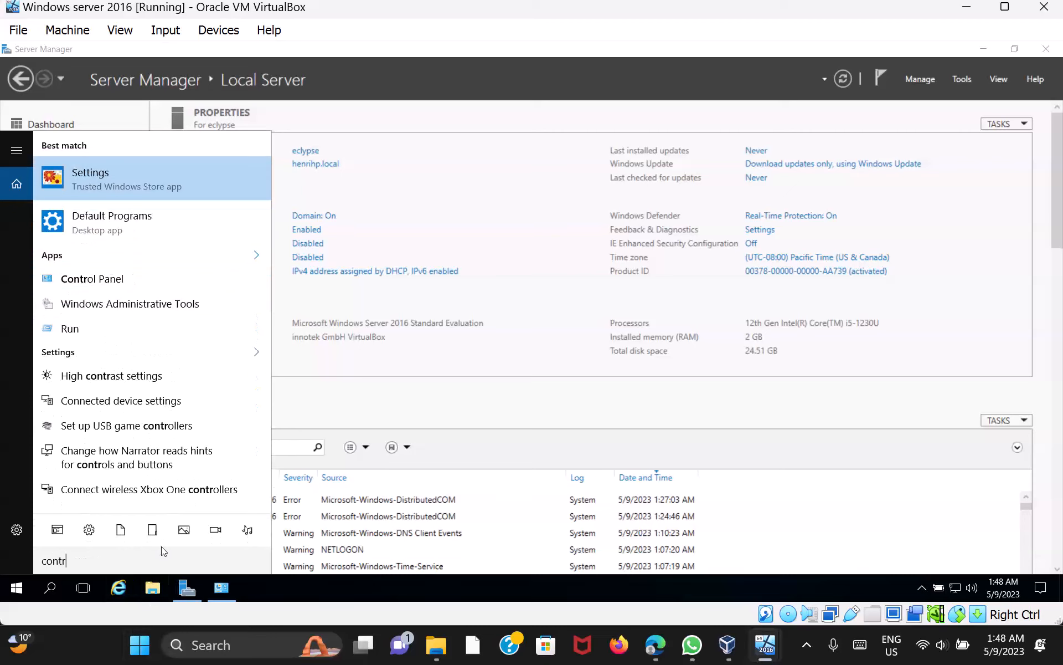
left_click(133, 279)
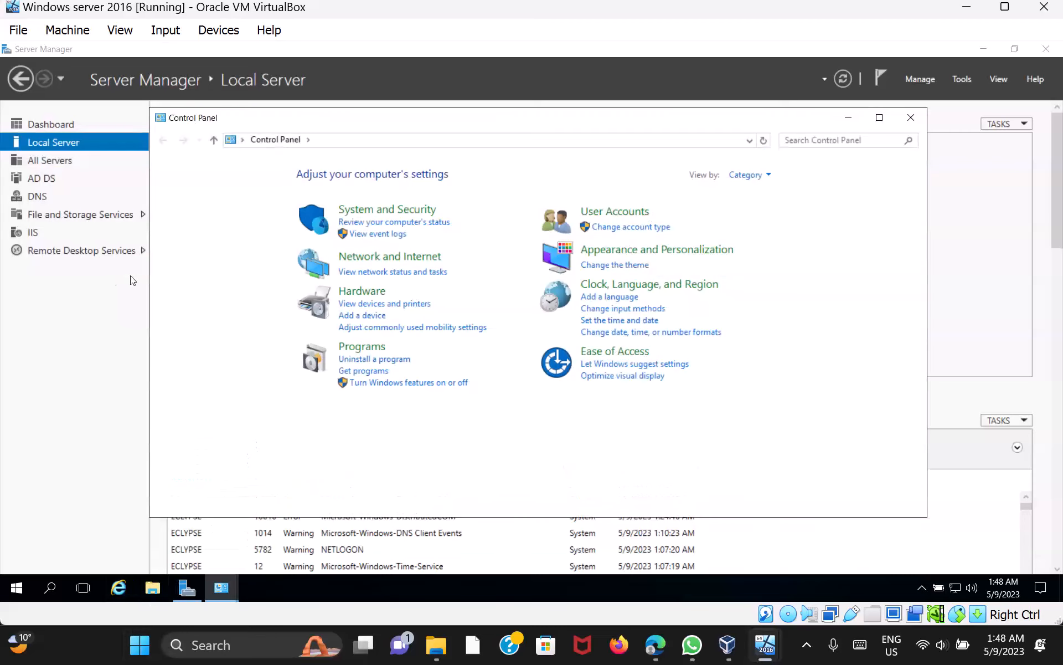
left_click(407, 210)
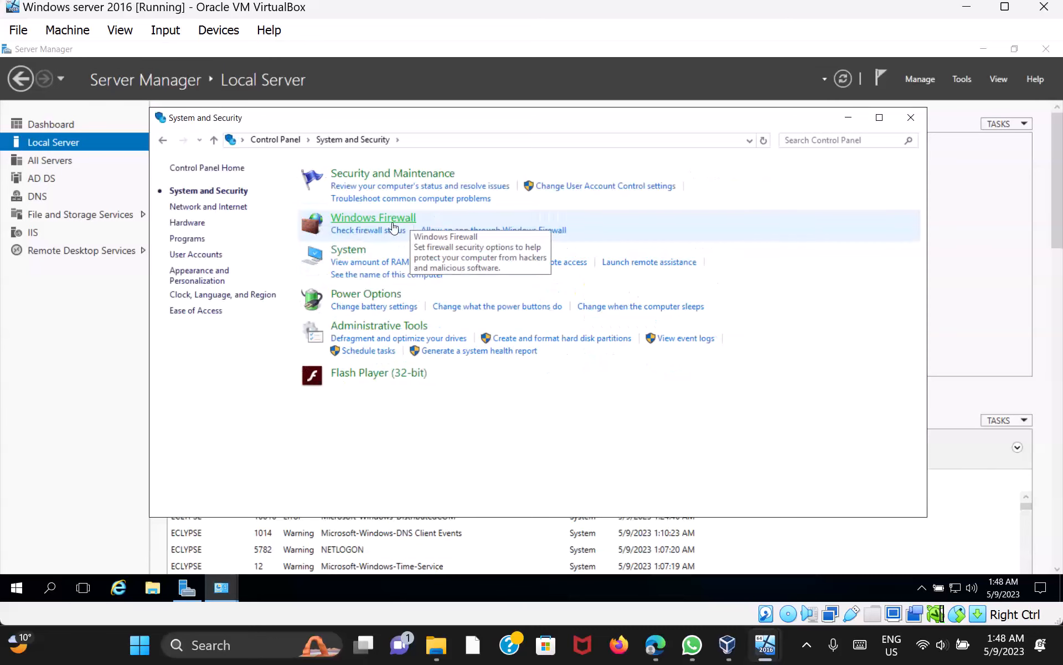
left_click(396, 217)
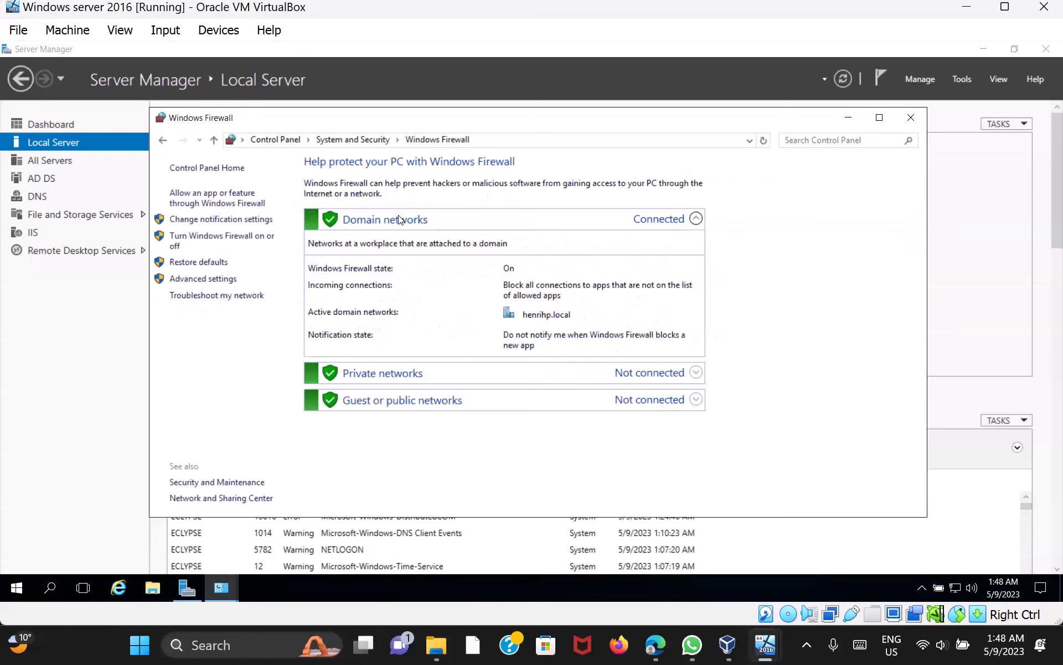
Review the list of apps allowed through Windows Firewall, then close the firewall window
left_click(224, 199)
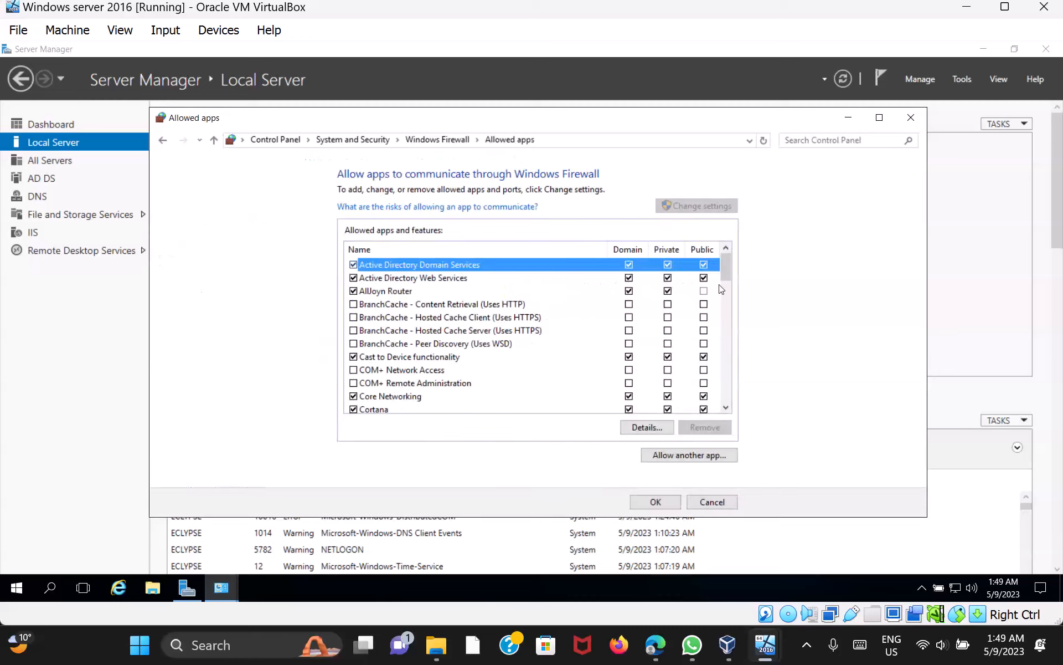
left_click_drag(728, 265, 727, 325)
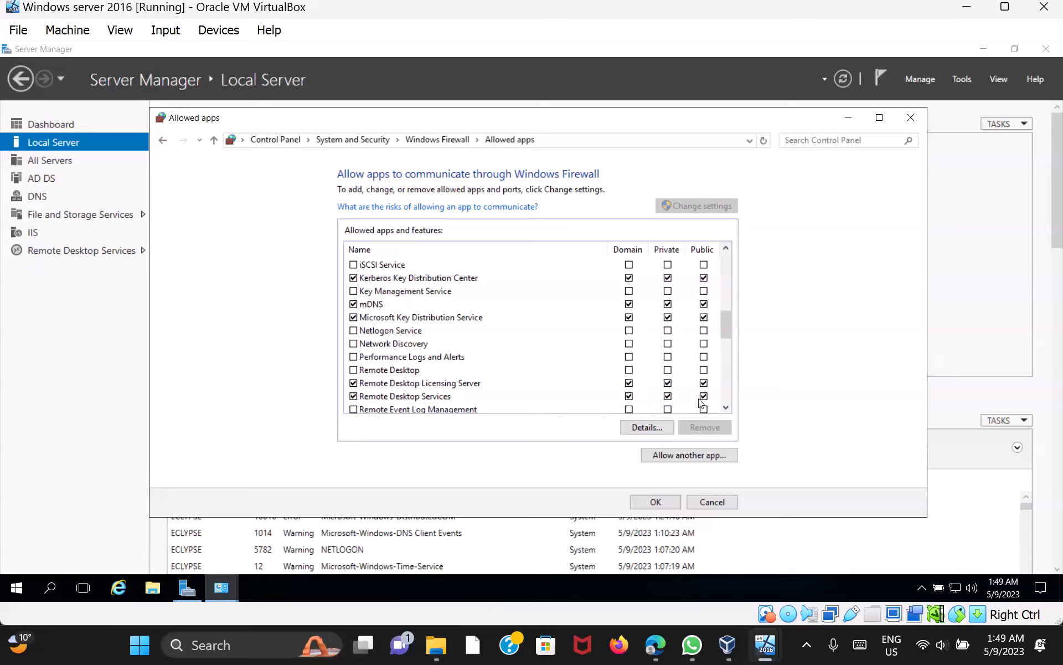
left_click(667, 498)
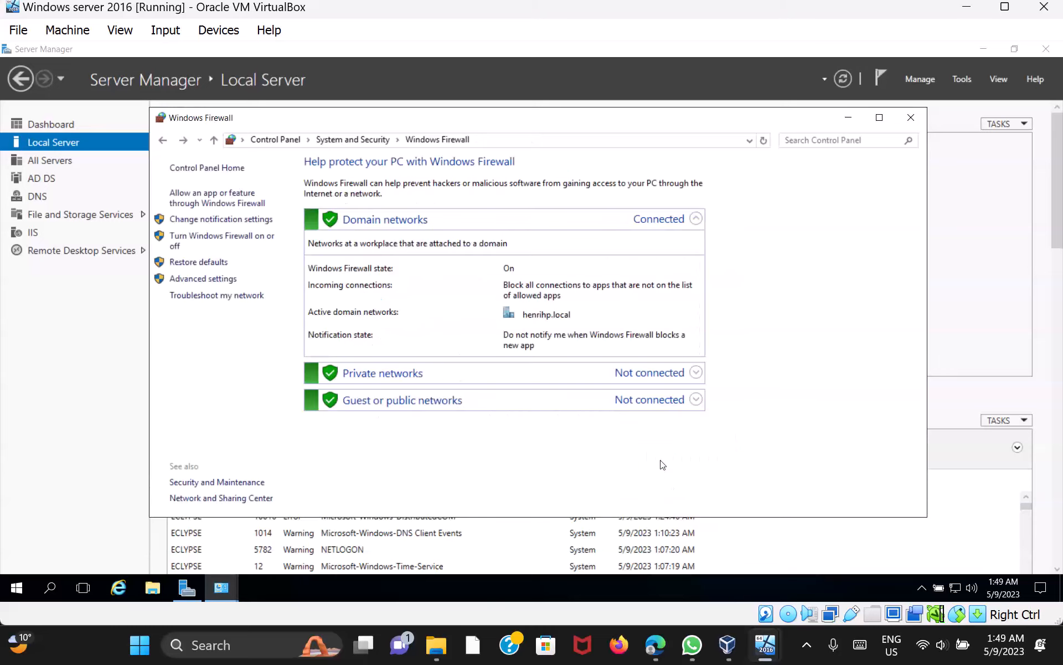
left_click(912, 118)
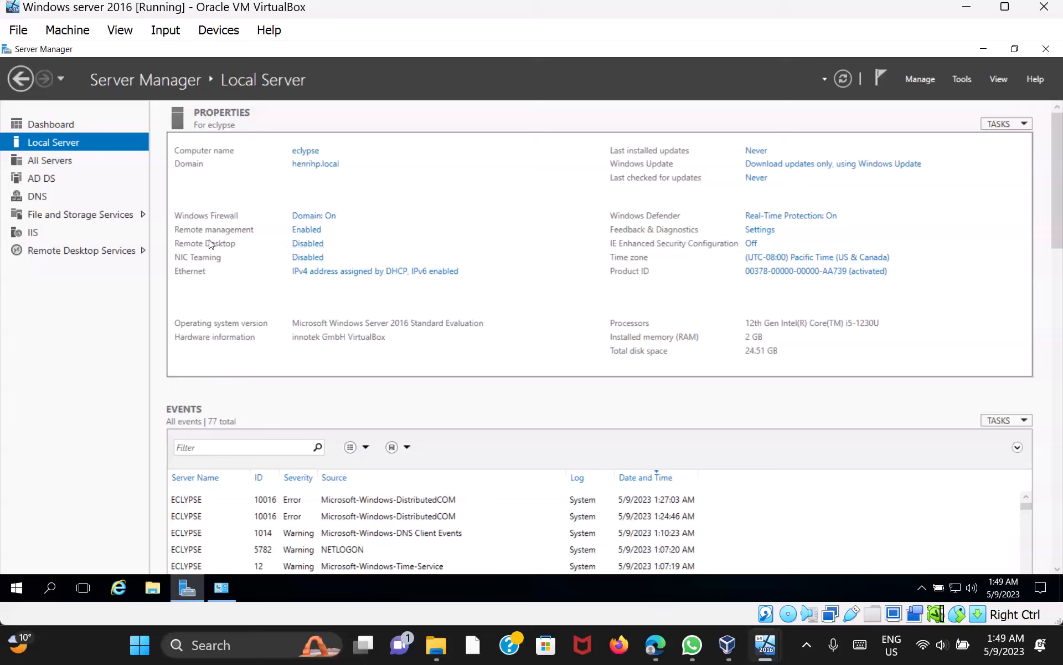
Open the server's Remote Desktop settings and allow remote connections to this computer
left_click(307, 244)
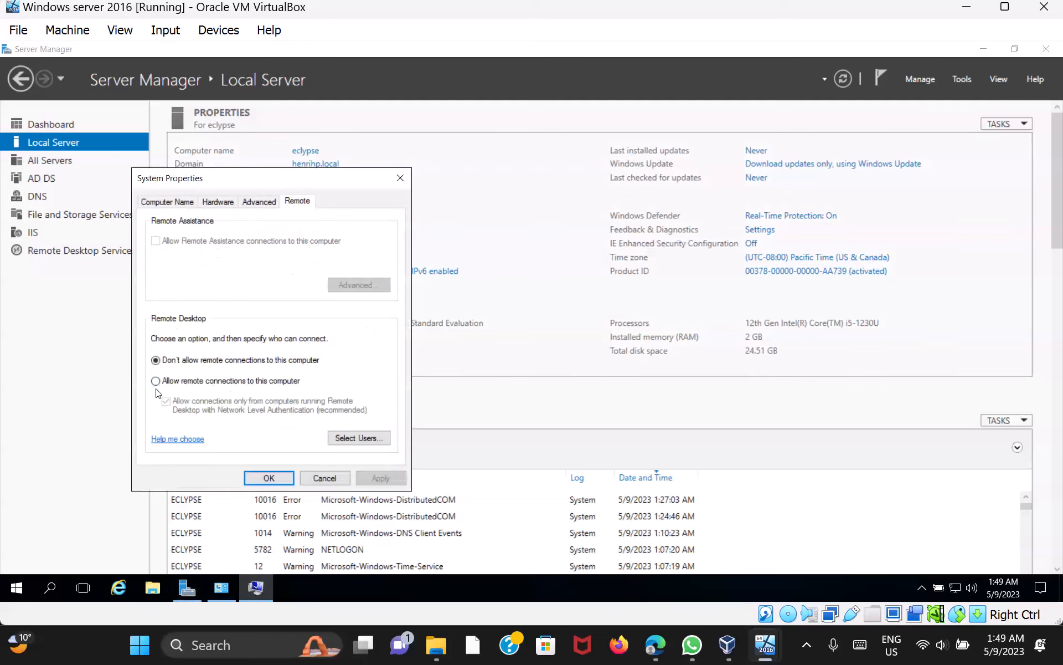
left_click_drag(280, 183, 453, 136)
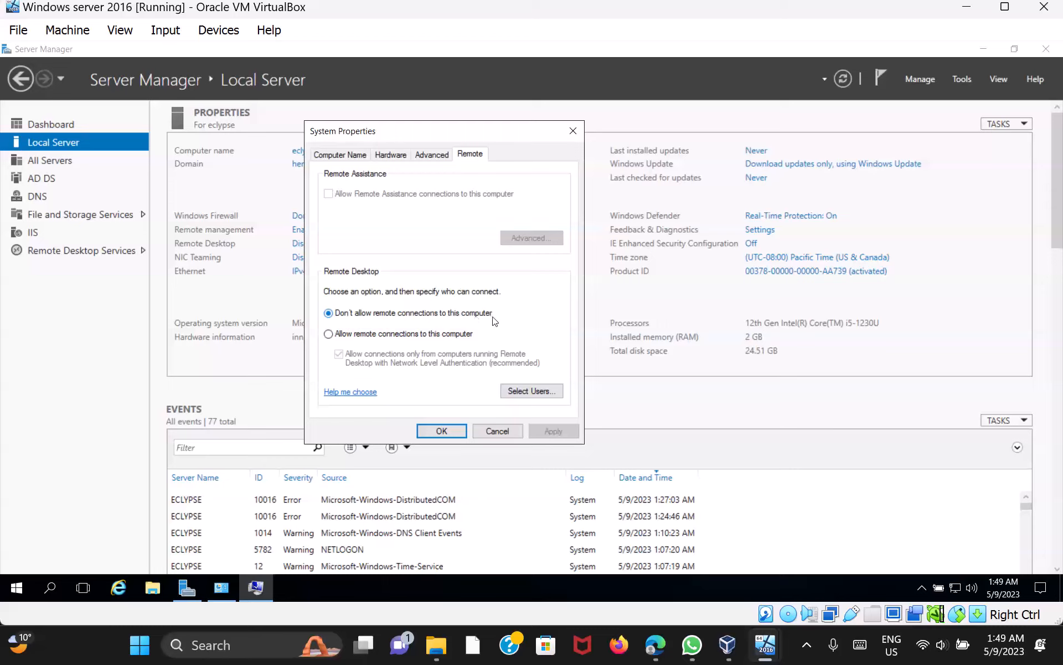
left_click(329, 334)
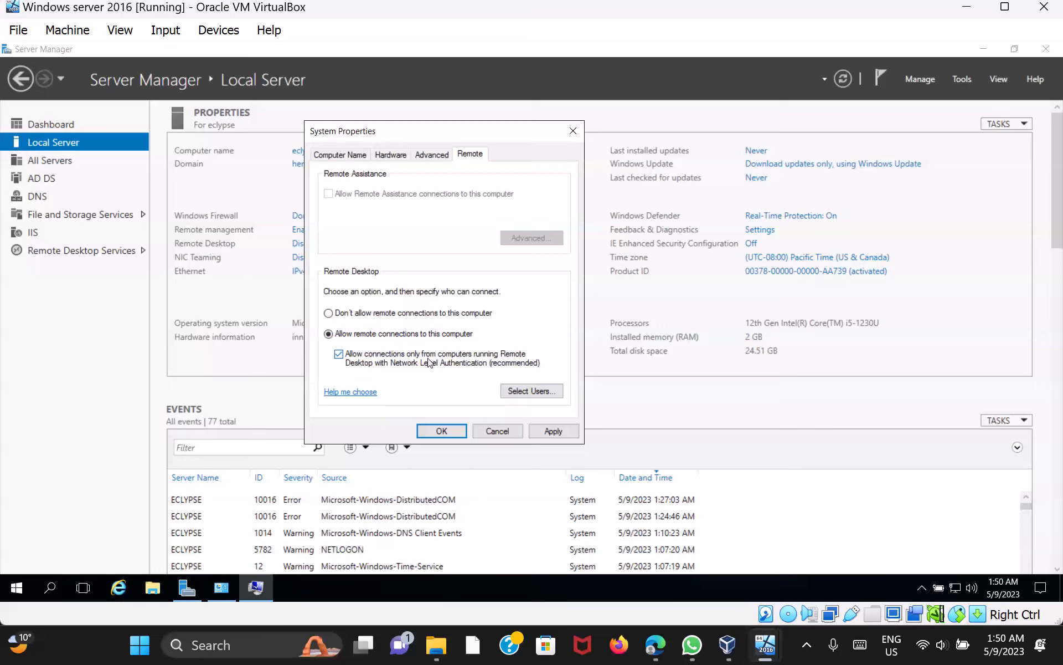
Remove both existing users from the Remote Desktop Users list, leaving it empty
left_click(543, 391)
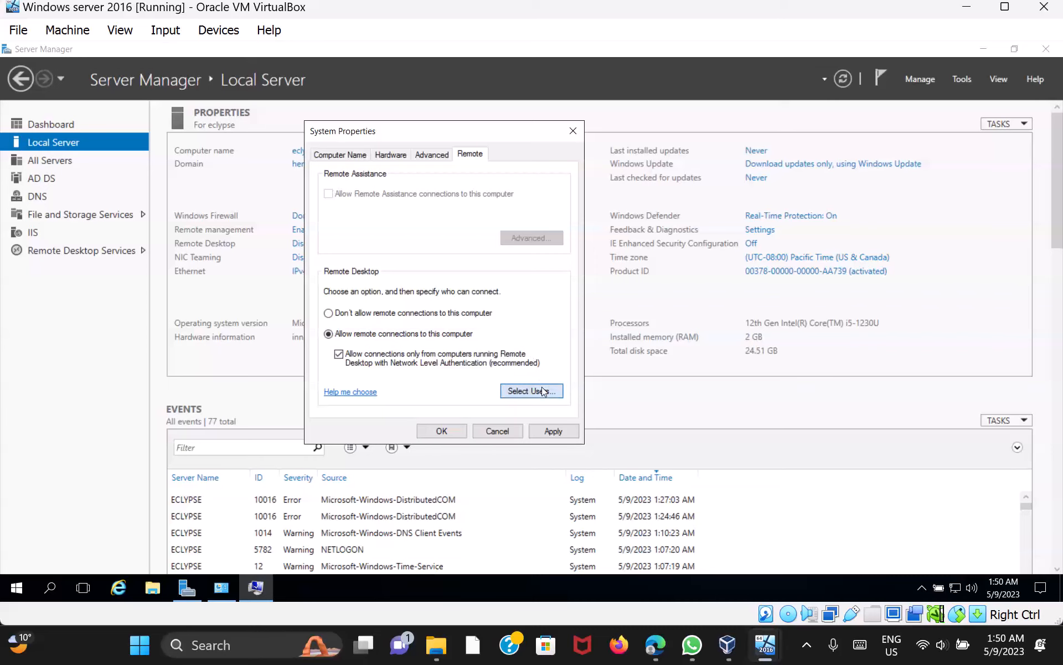
left_click(372, 211)
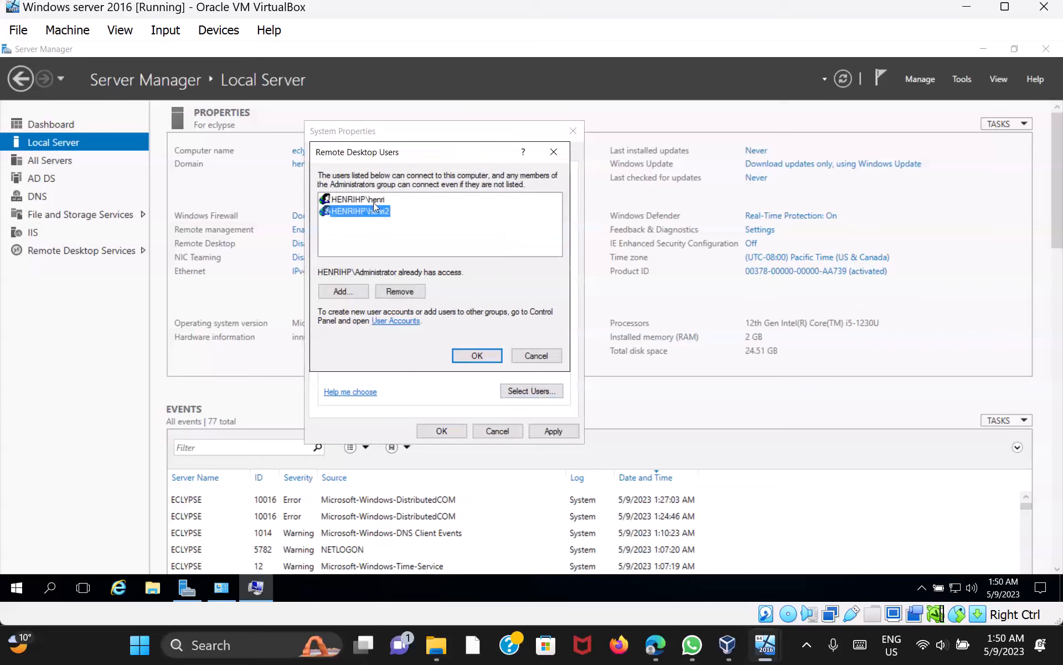
left_click(385, 199)
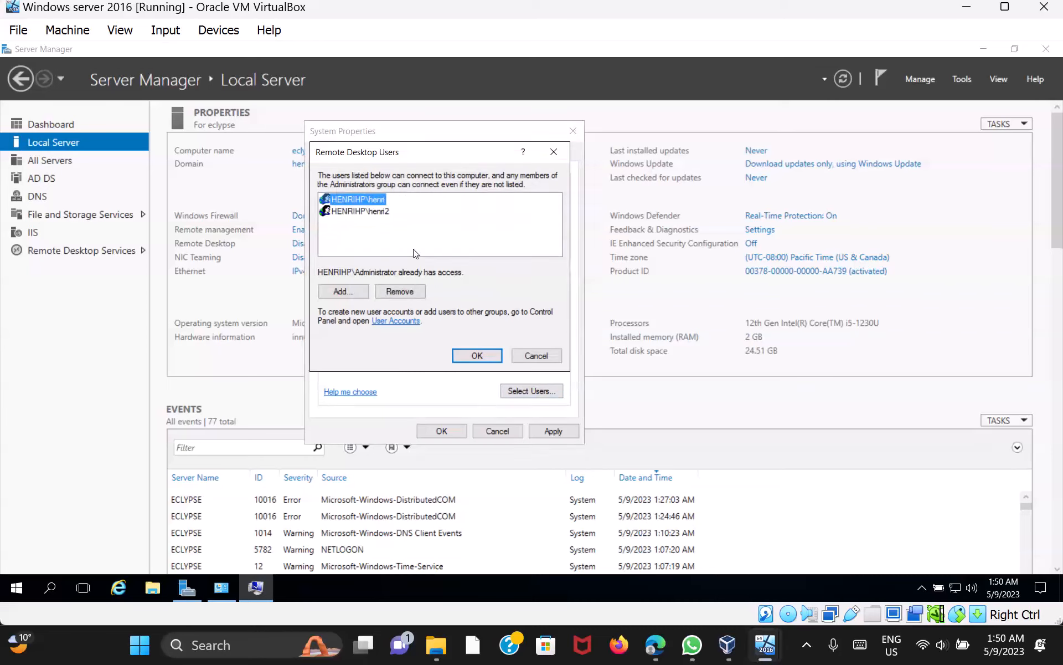
left_click(412, 292)
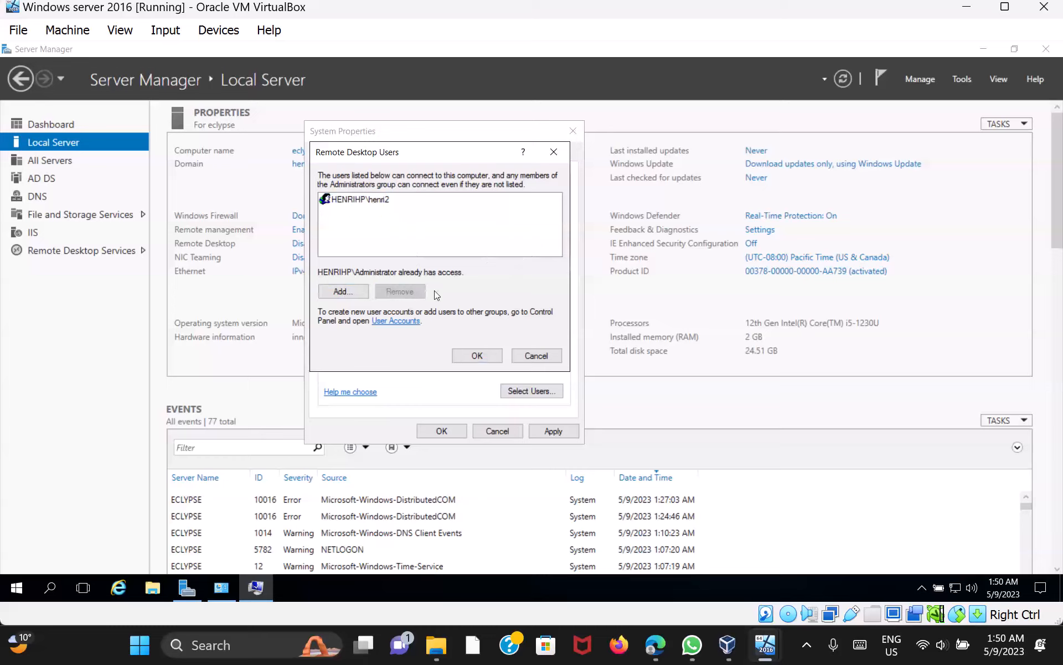
left_click(376, 200)
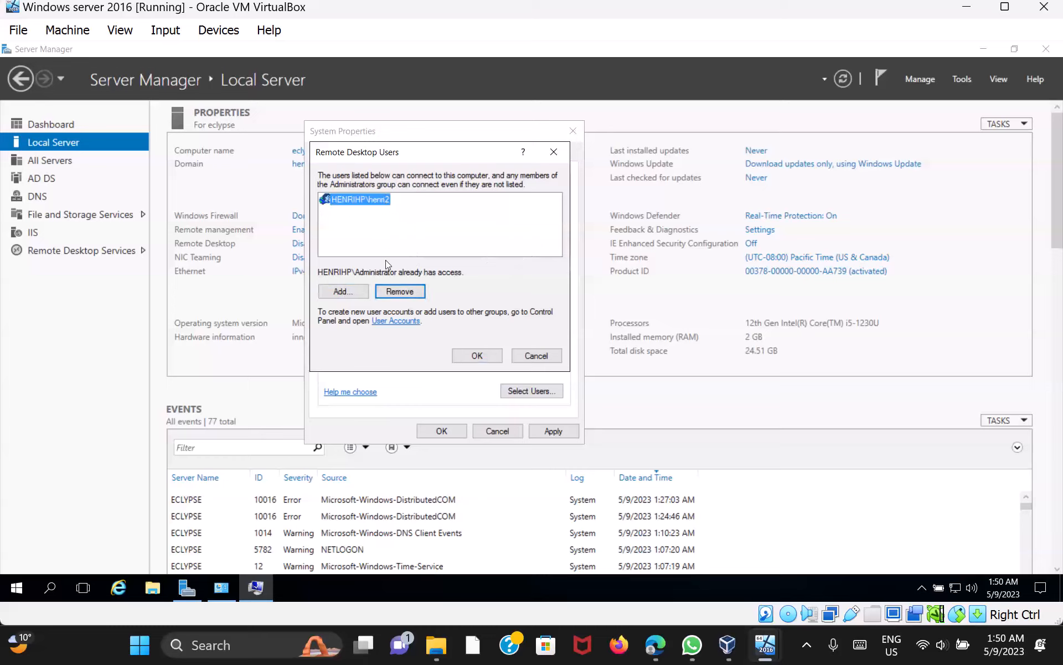
left_click(421, 294)
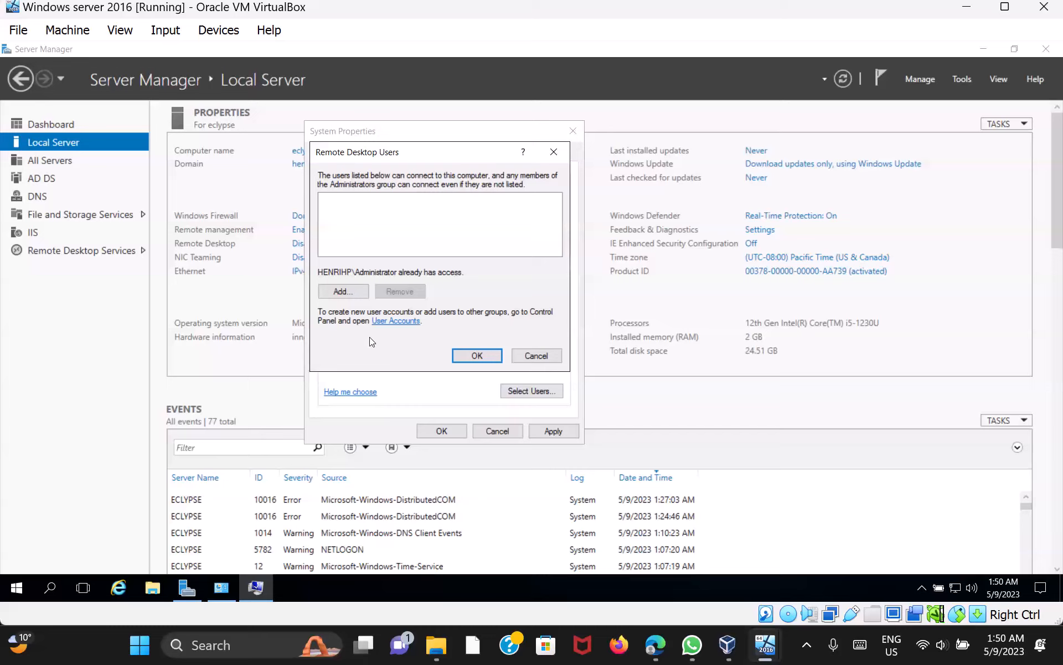
Add the first domain account matching 'he' to Remote Desktop Users
left_click(359, 292)
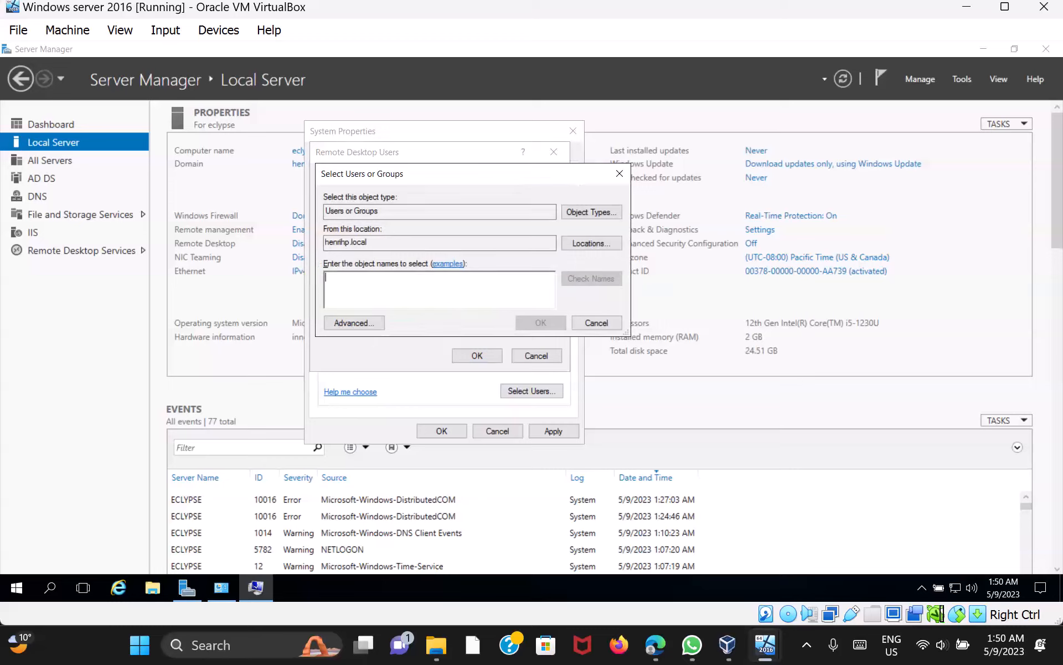
type("henri")
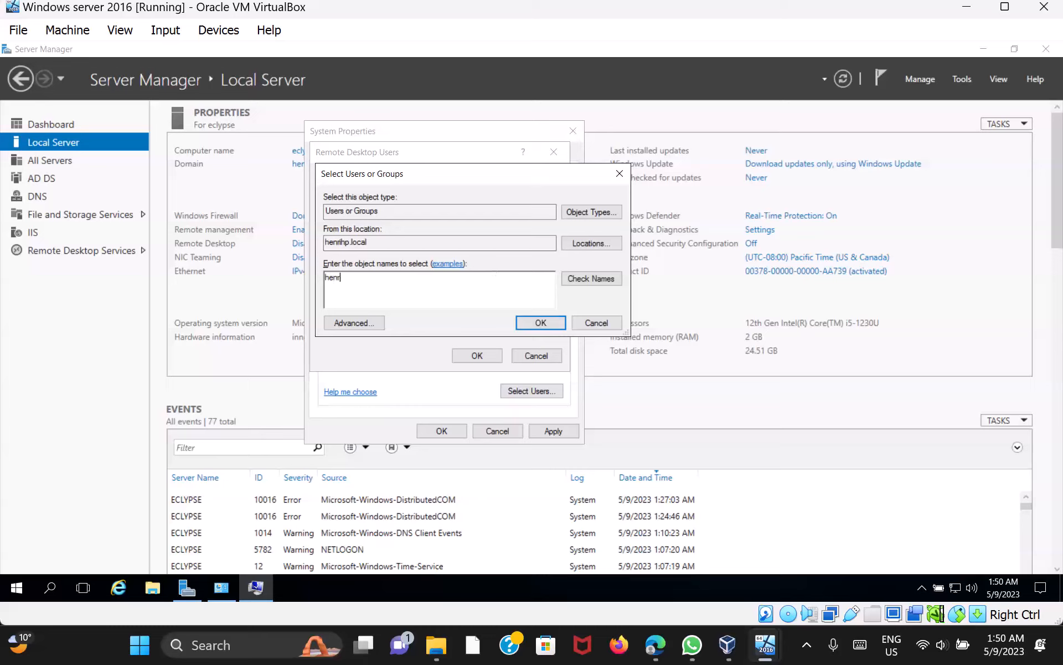
left_click(609, 277)
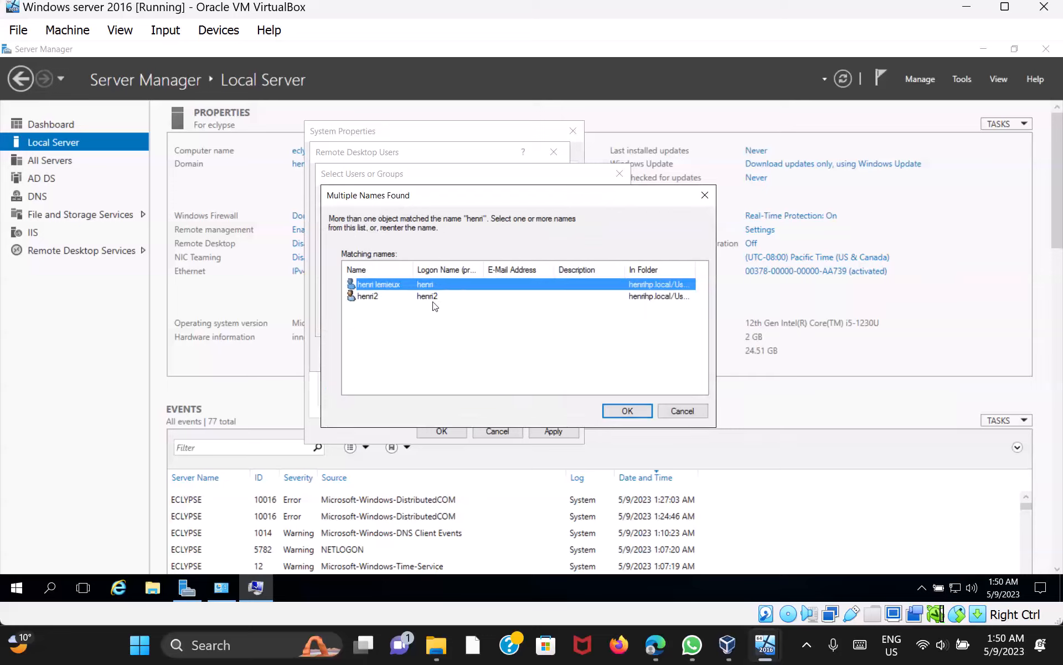
left_click(624, 409)
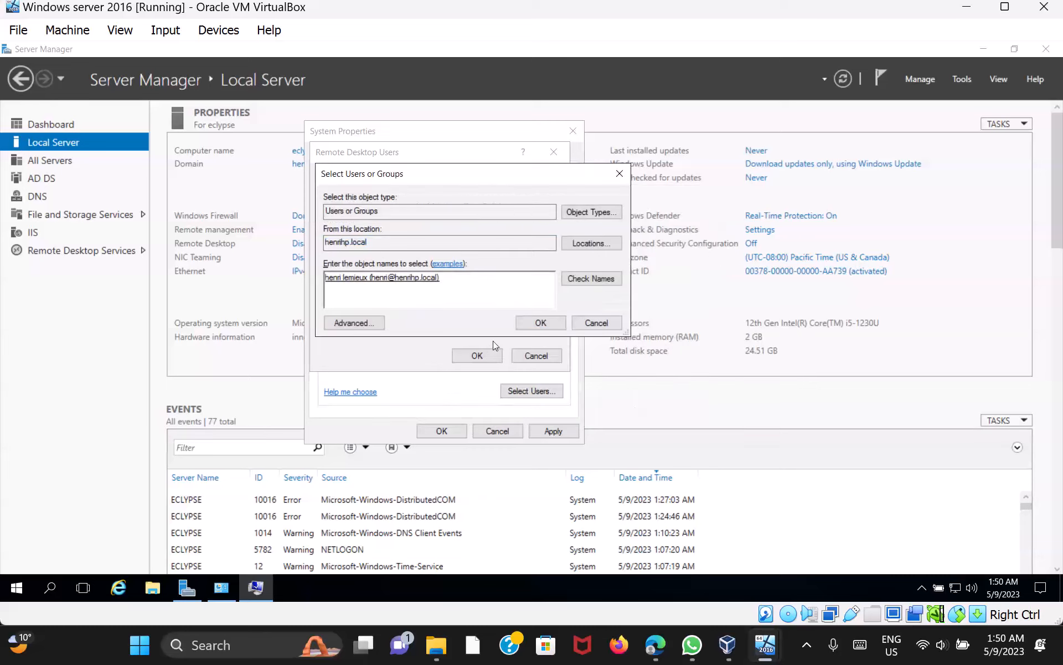
left_click(540, 323)
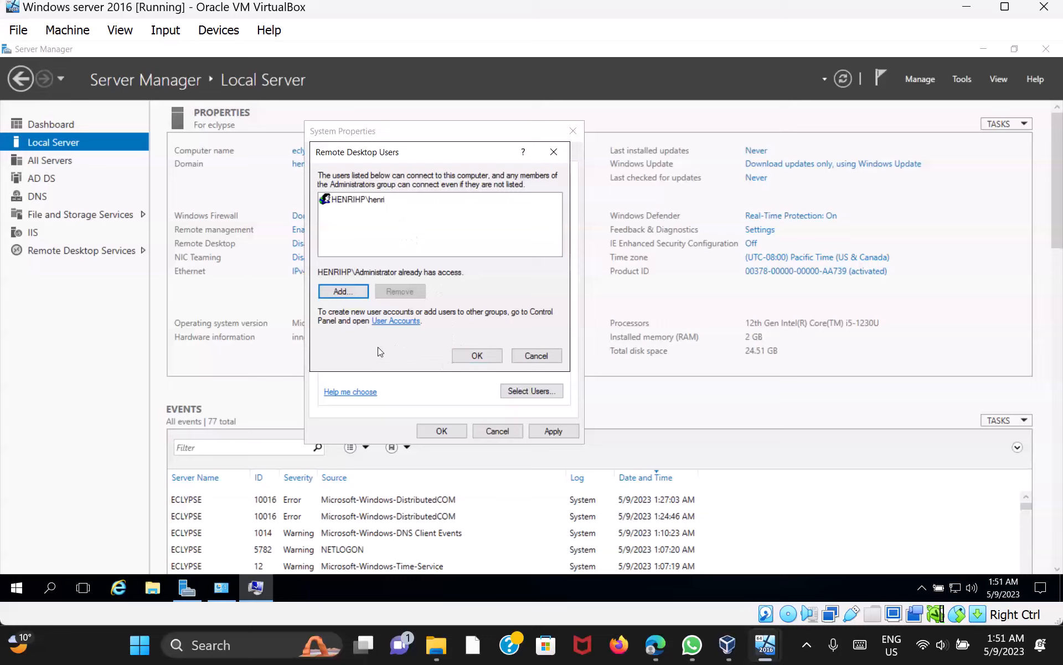
Add a second domain user matching 'he' to the Remote Desktop Users list
left_click(346, 291)
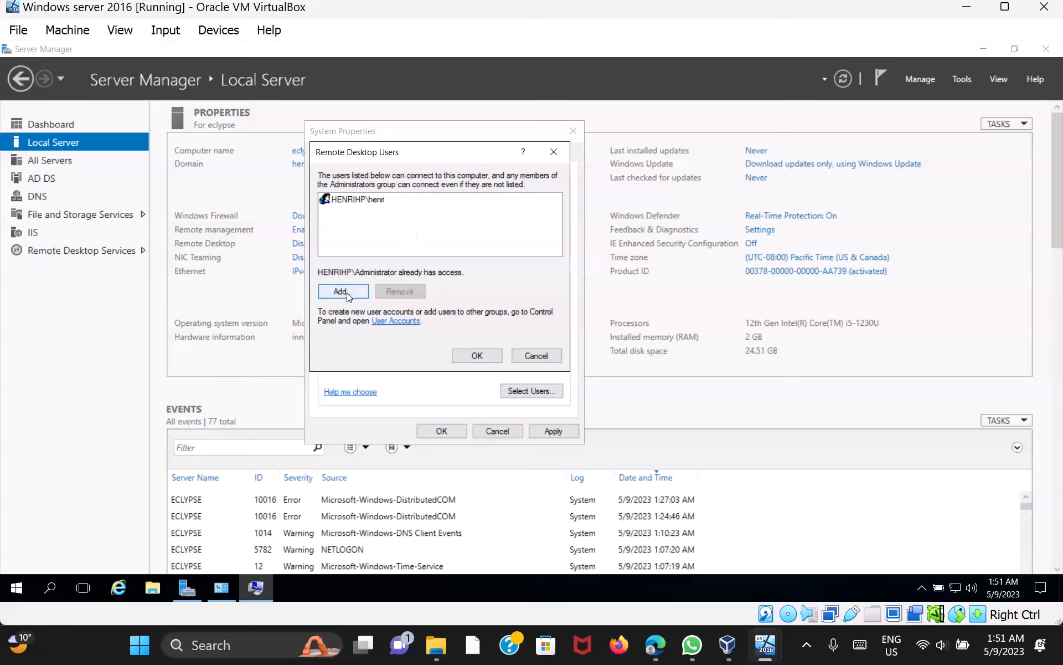
left_click(347, 293)
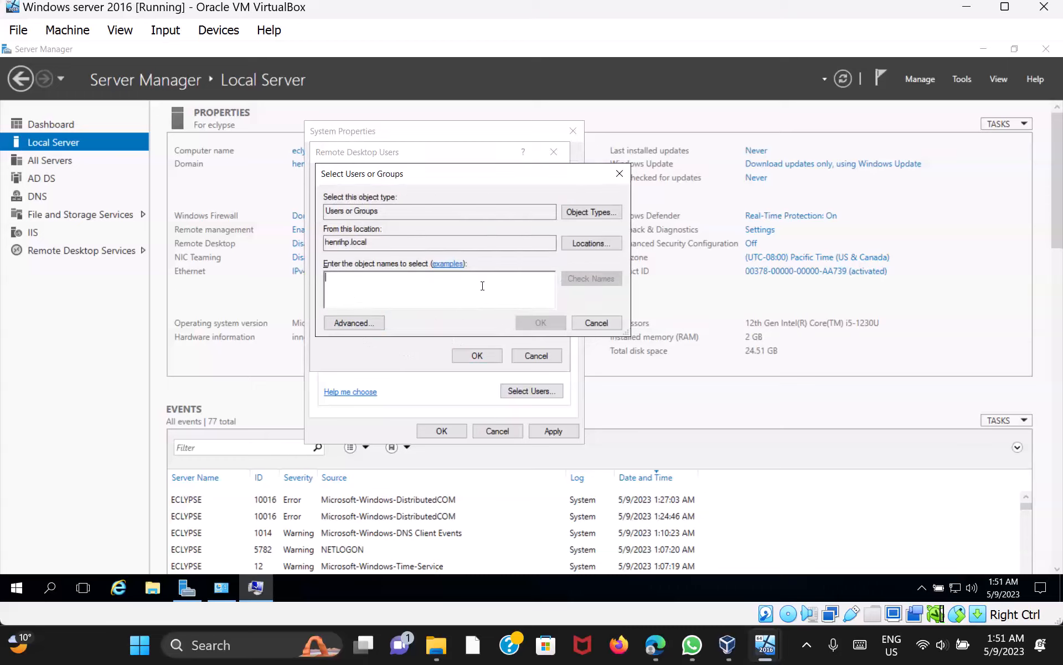
type("henri2")
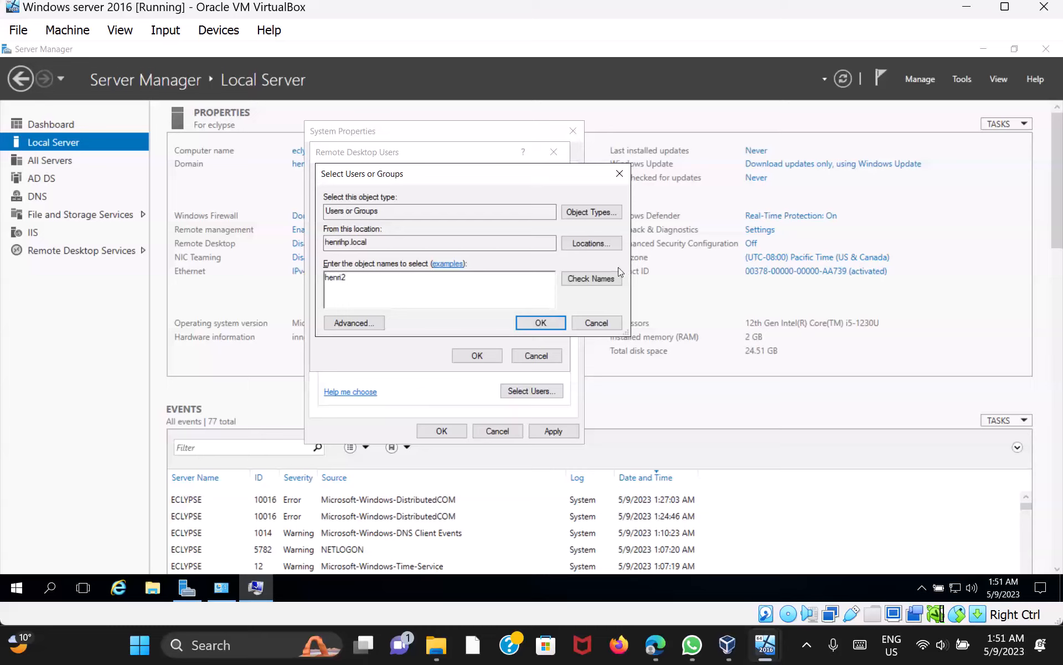
left_click(599, 281)
left_click(527, 320)
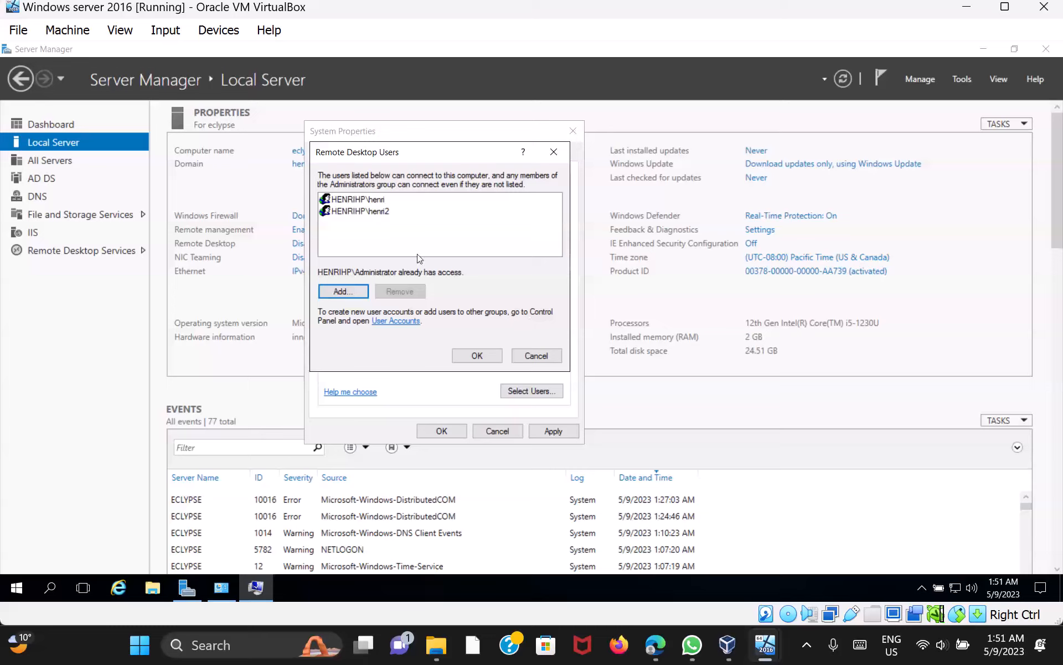
Confirm the users list, save System Properties, and return Server Manager to the Dashboard
left_click(487, 355)
left_click(442, 431)
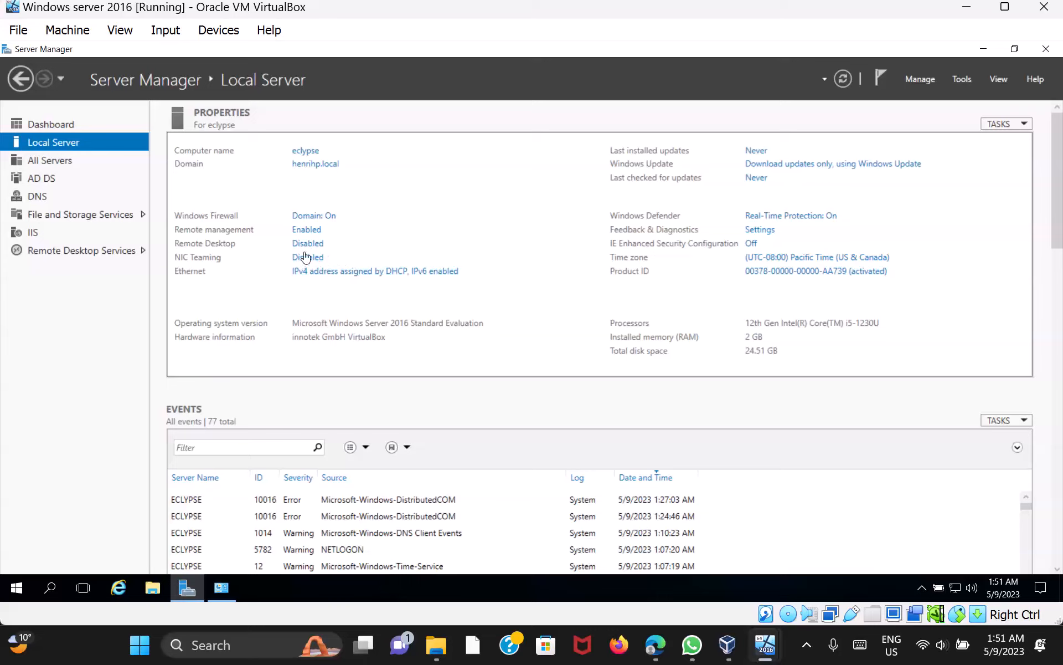
left_click(20, 79)
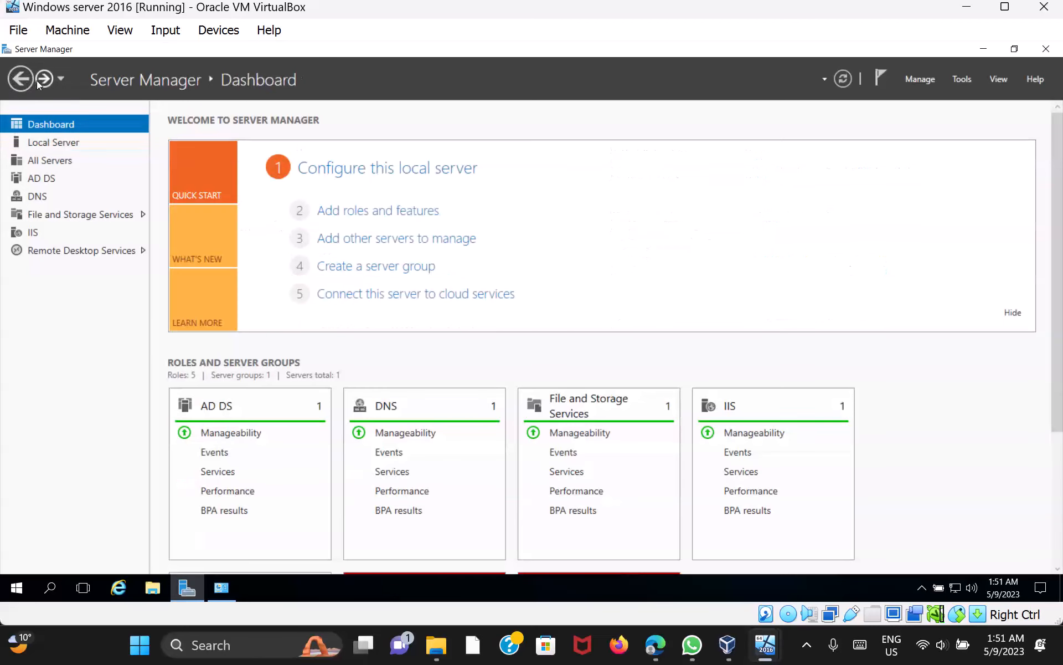
From the Local Server page, open the Ethernet adapter's Properties in Network Connections
left_click(37, 80)
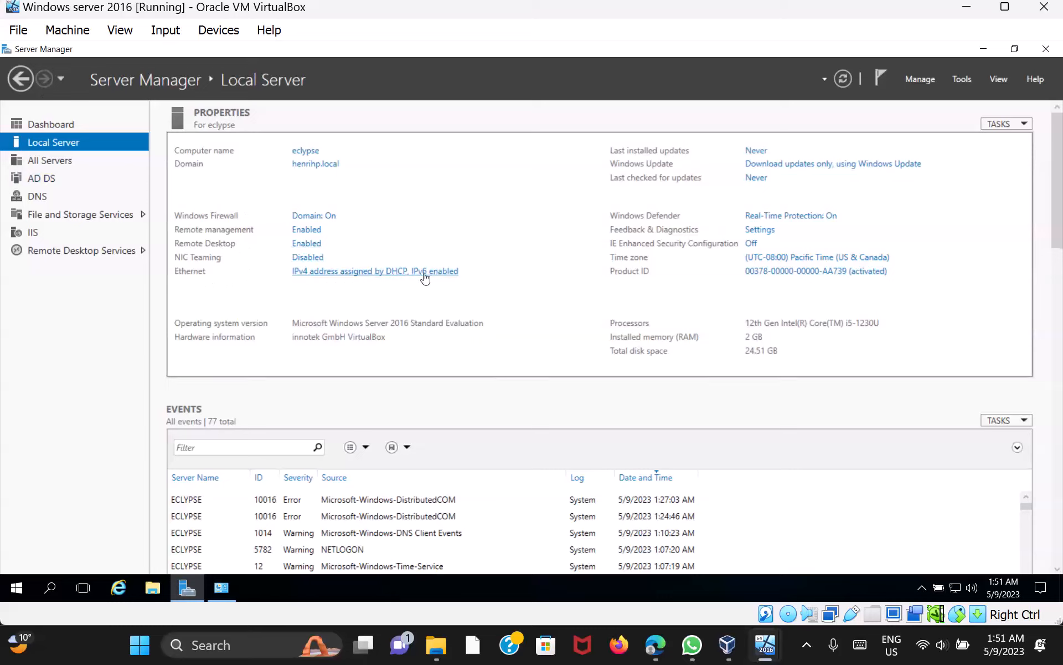
left_click(351, 275)
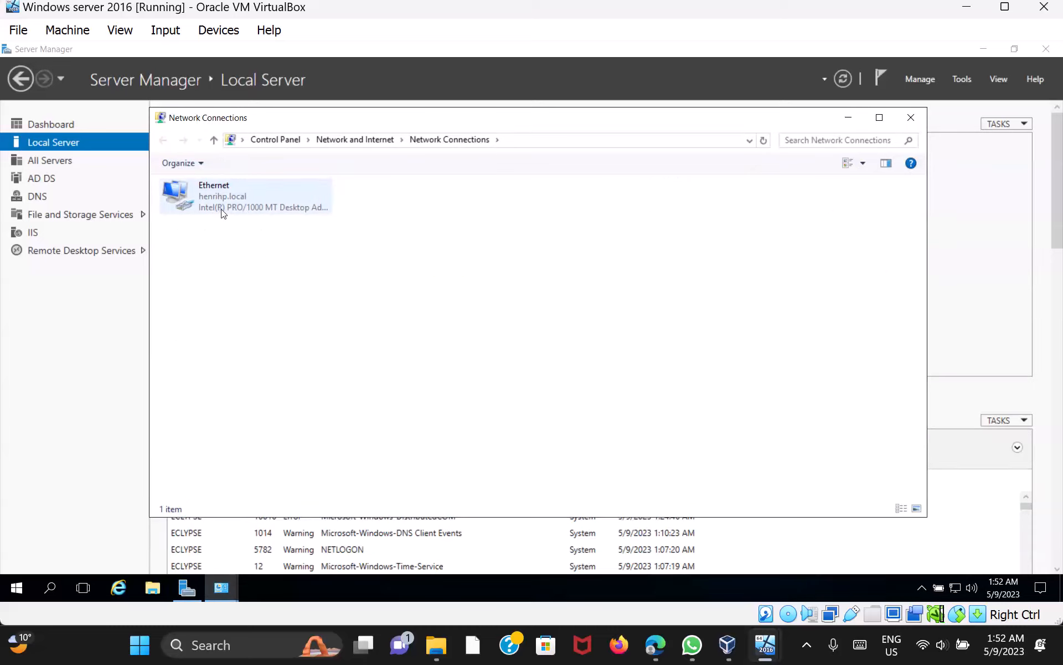
right_click(257, 200)
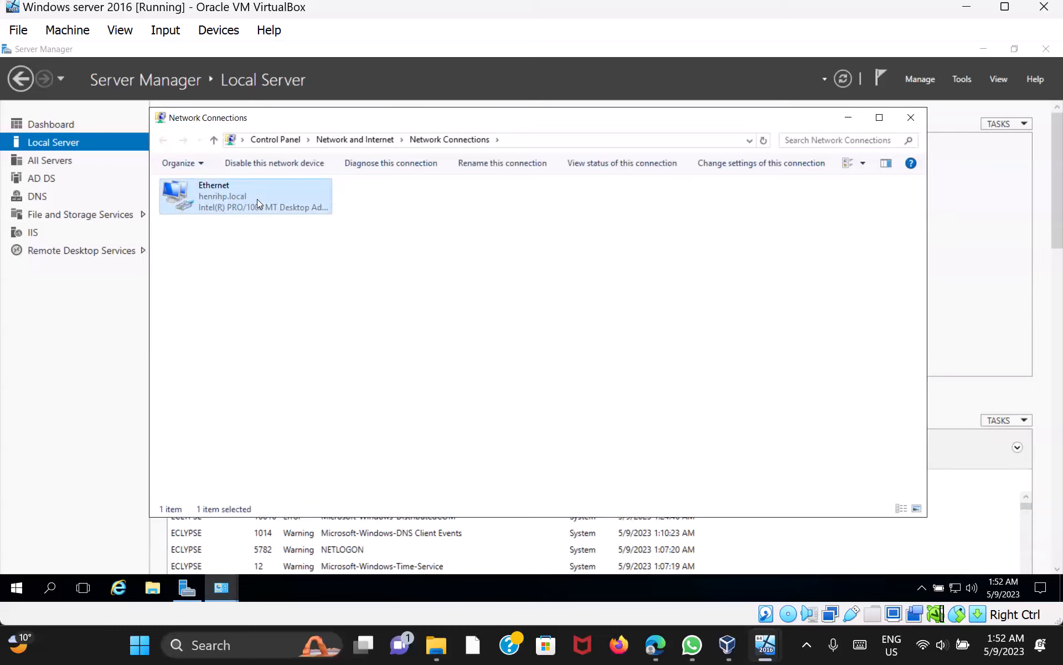
left_click(316, 332)
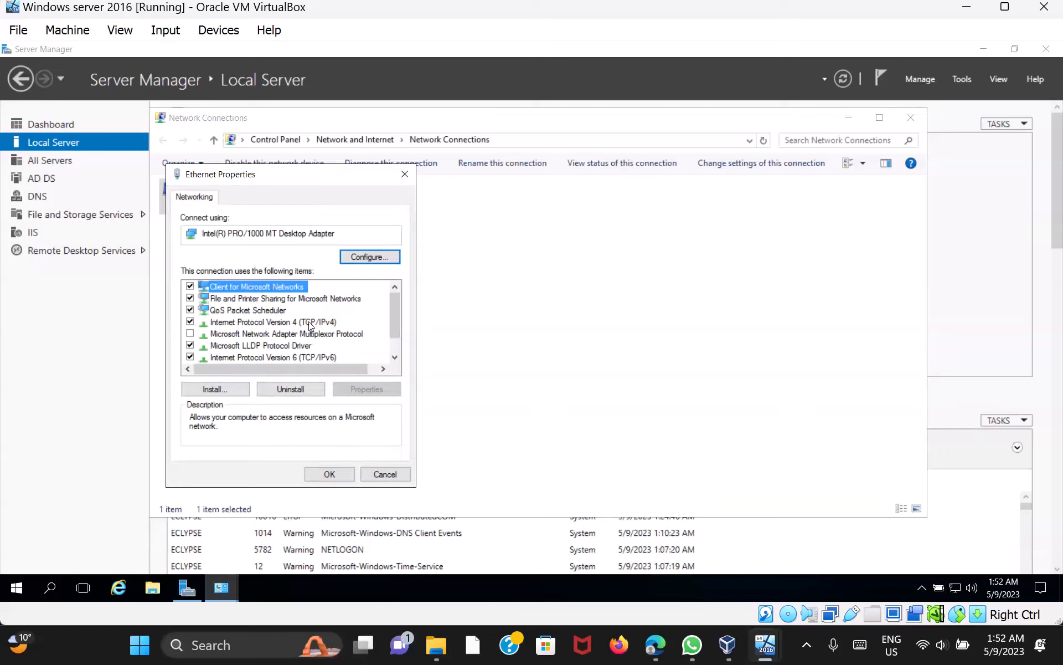
Give IPv4 a static address 192.168.010 with mask 255.255.255.0 and type 192.168.0.10
double_click(310, 322)
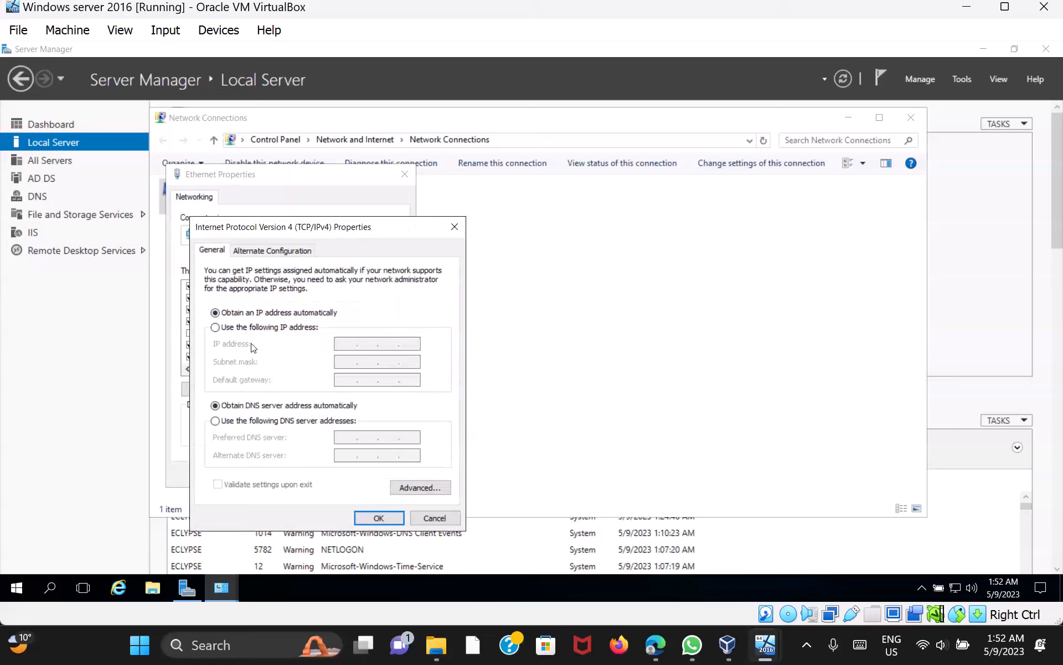
left_click(215, 328)
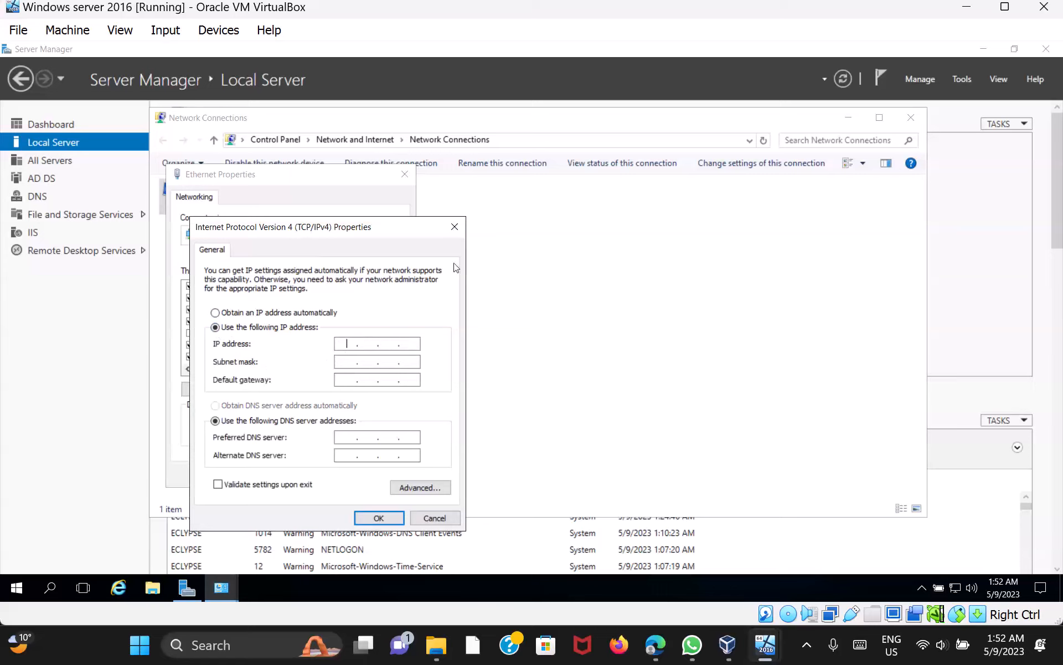
type("192 . 168 . 010 .")
key("Tab")
key("Tab")
key("Tab")
type("192.168.")
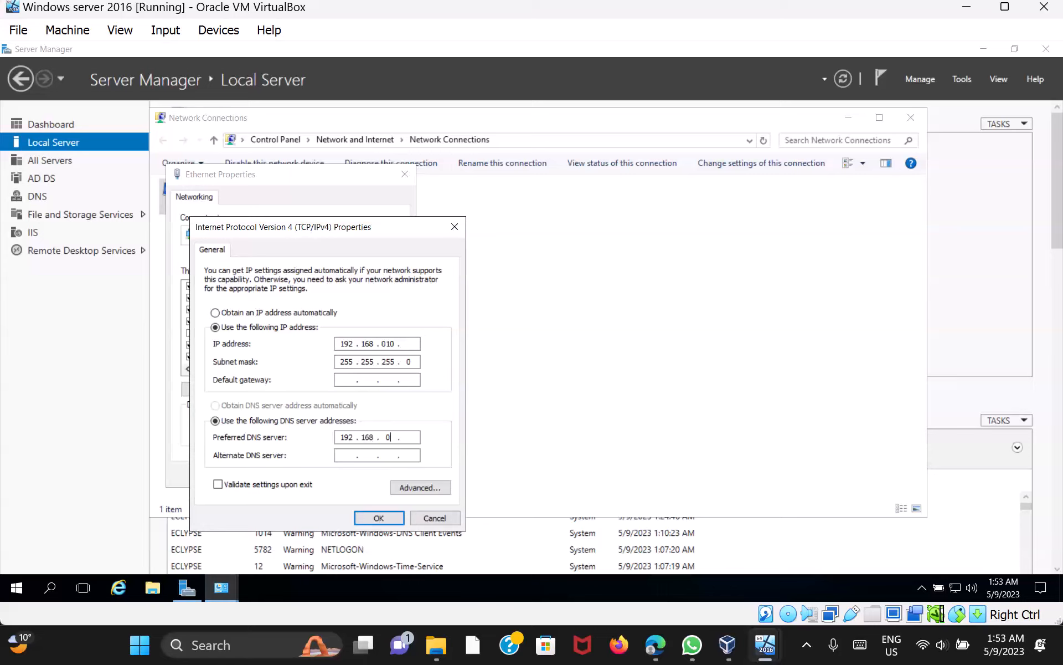
type("0.10")
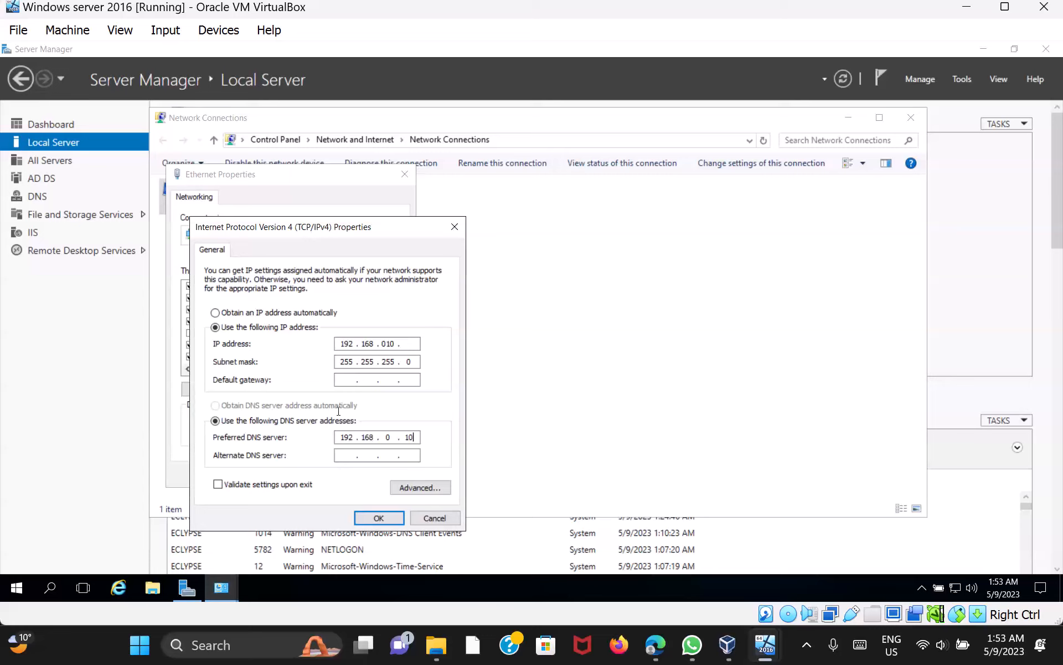
Dismiss the invalid-address error, correct the IP to 192.168.0.10, and save the IPv4 settings
left_click(386, 517)
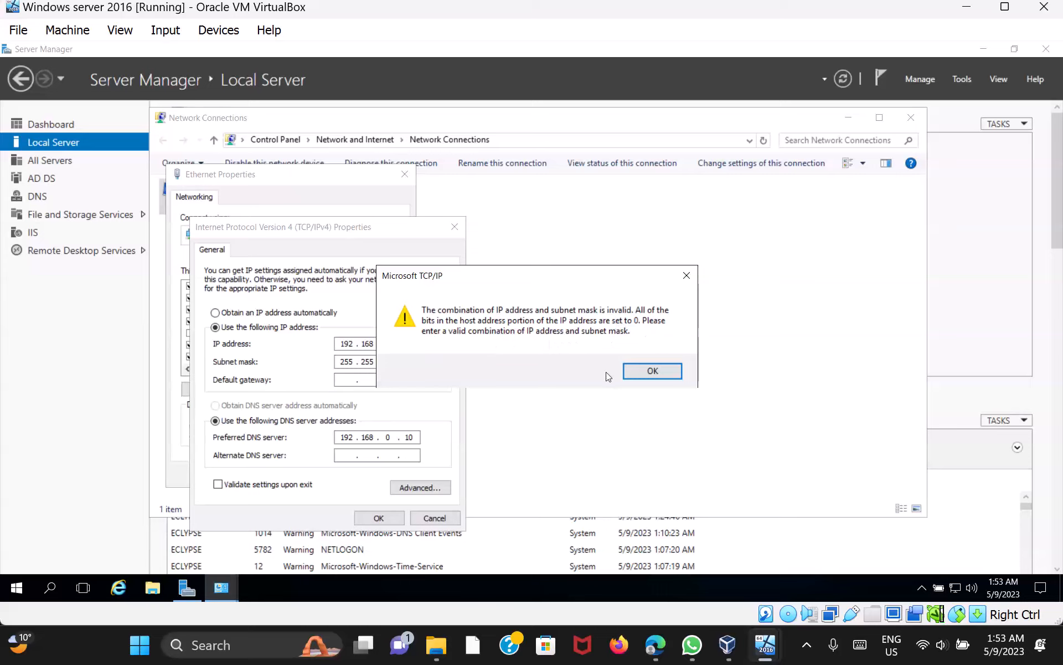
left_click(653, 373)
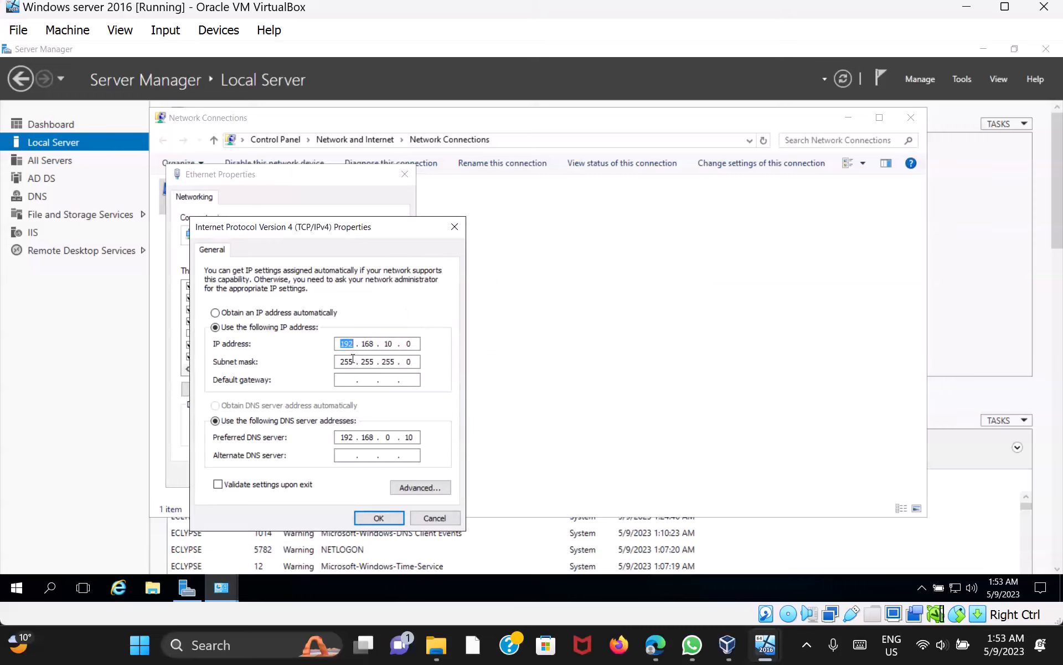
left_click(397, 343)
left_click(408, 343)
type("10.")
left_click(388, 518)
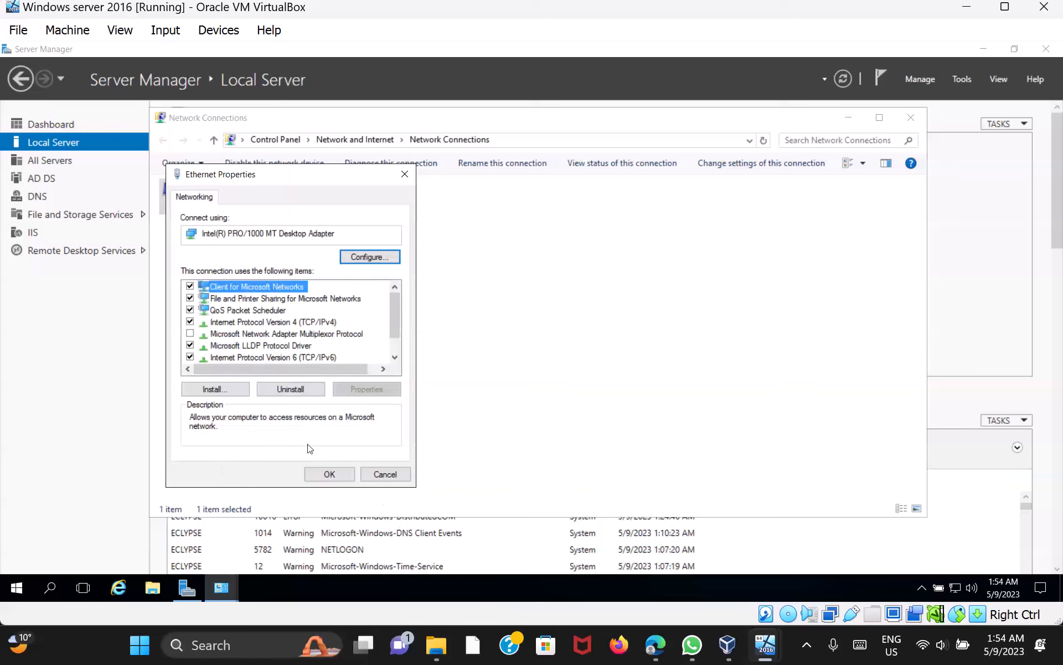
Close Ethernet Properties and Network Connections, refresh Local Server to show 192.168.0.10, then minimize the VM
left_click(326, 476)
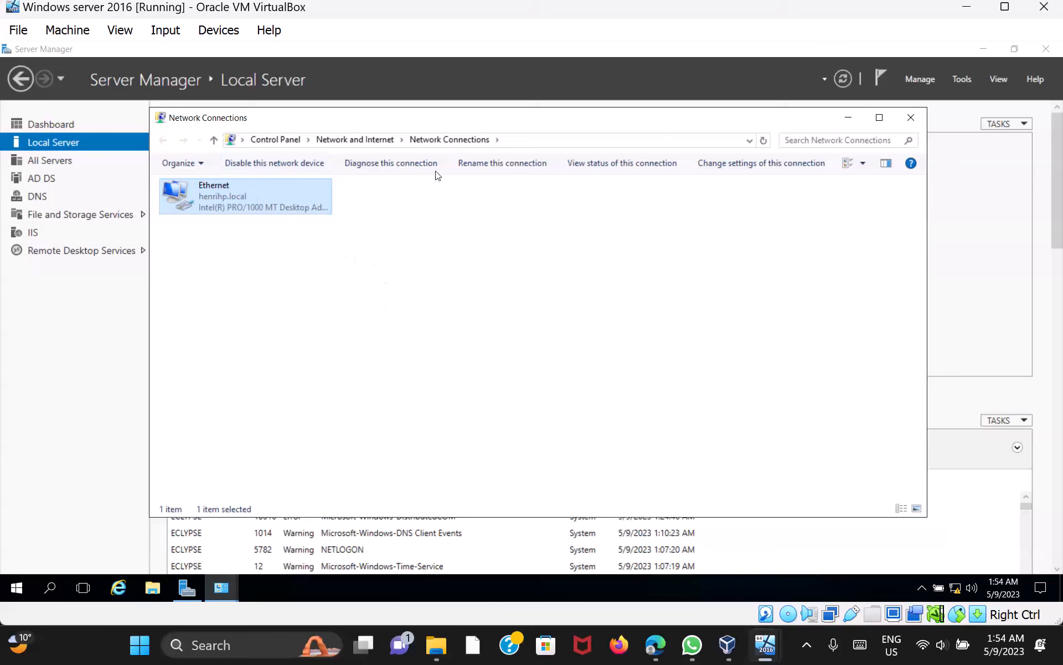
left_click(910, 118)
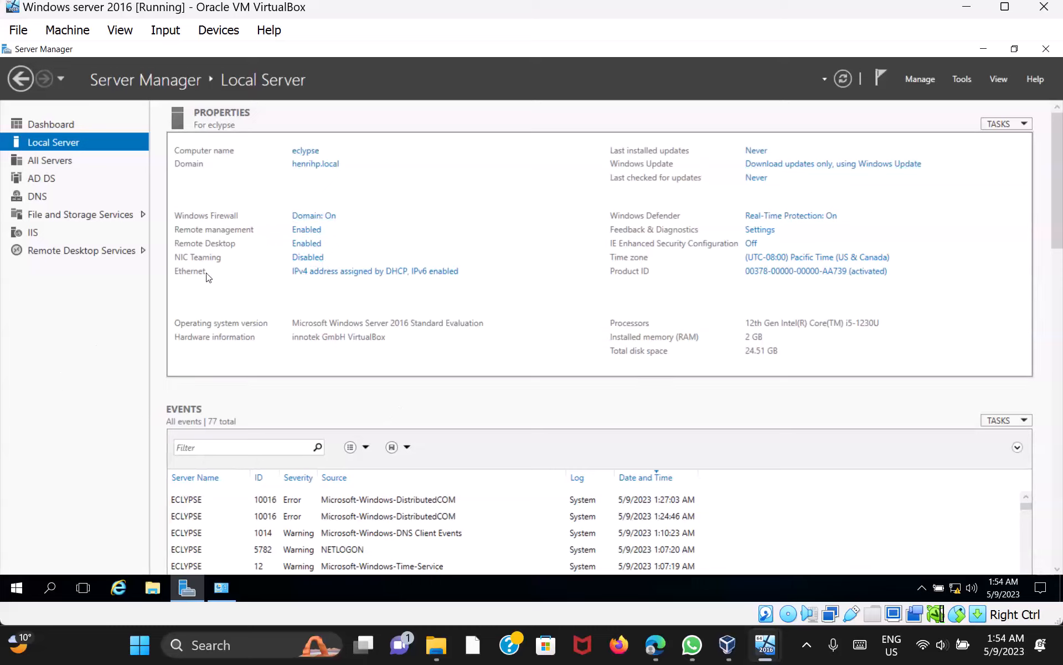
left_click(63, 124)
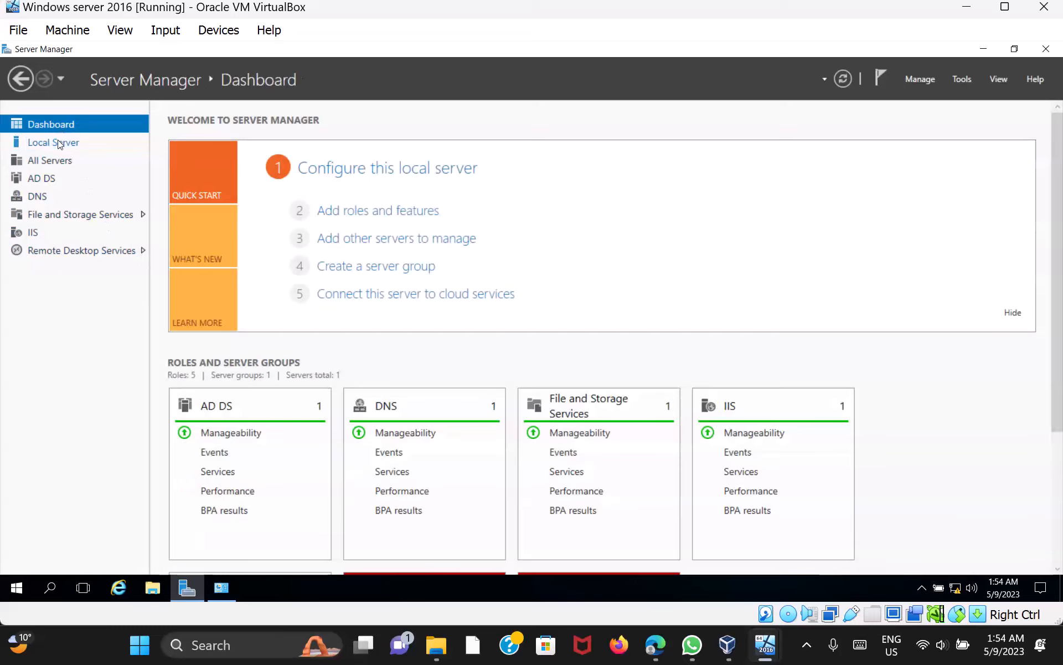
left_click(59, 142)
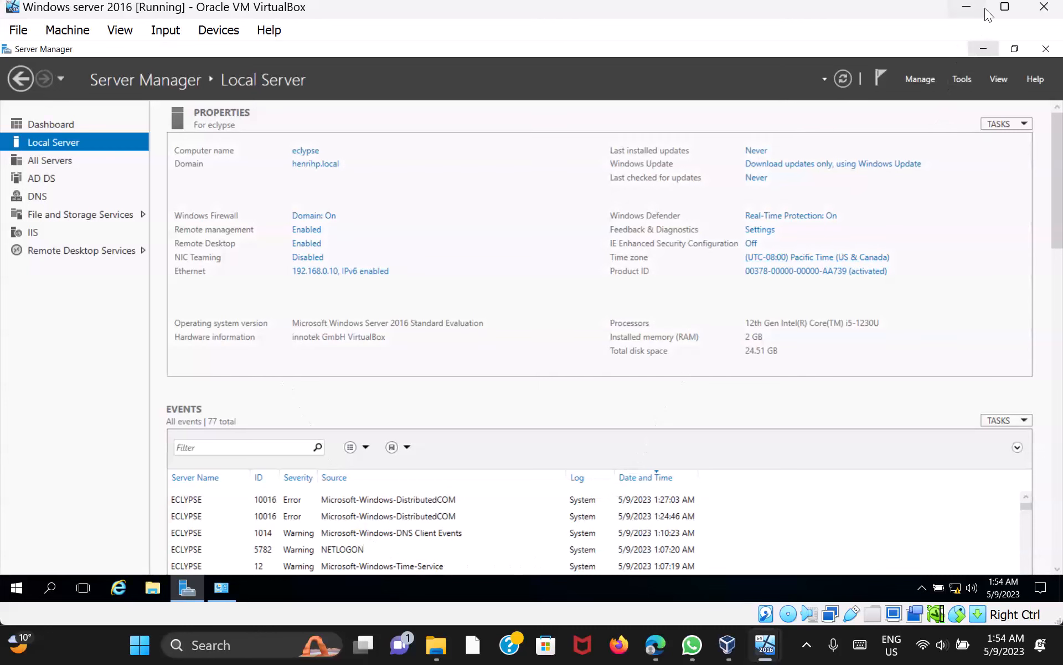
left_click(970, 7)
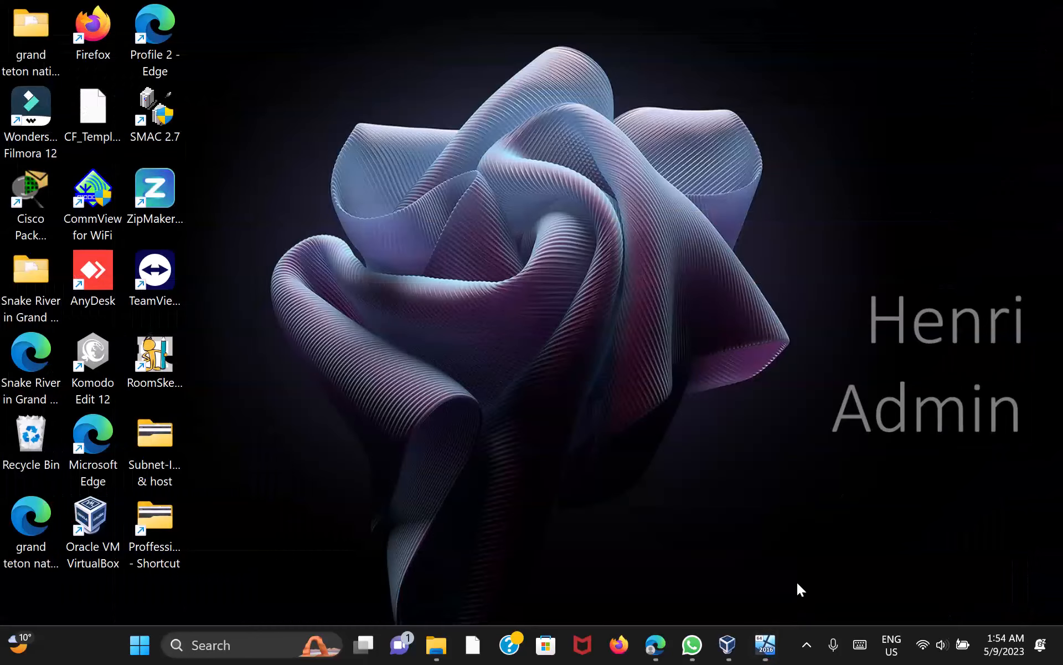
Restore the Windows10Pro VM and sign in past the lock screen with the account password
mouse_move(765, 644)
left_click(823, 560)
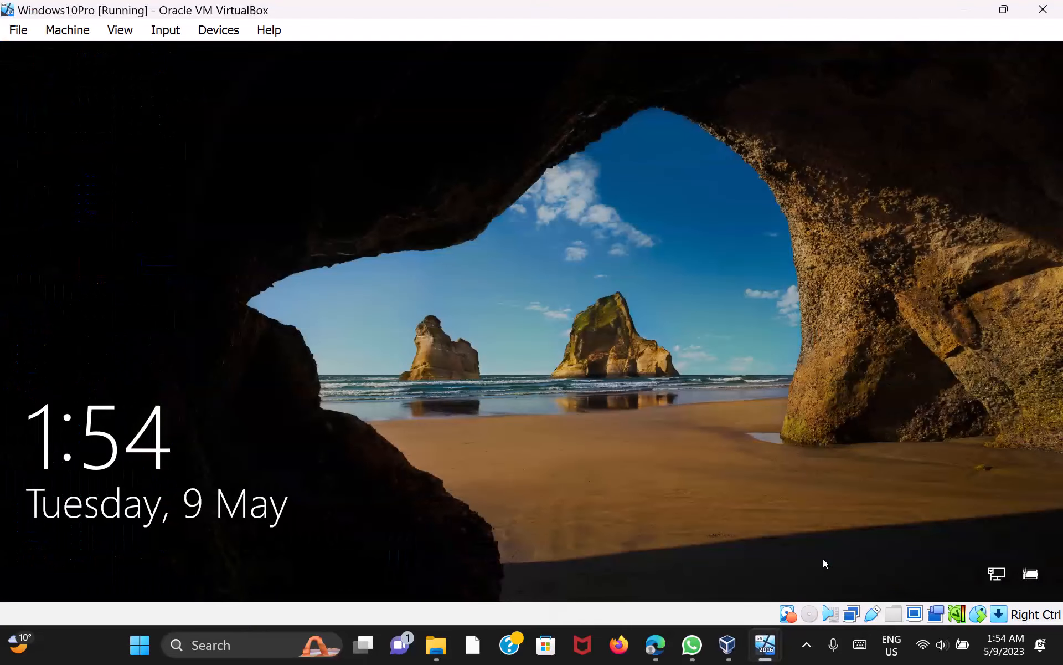
left_click(507, 335)
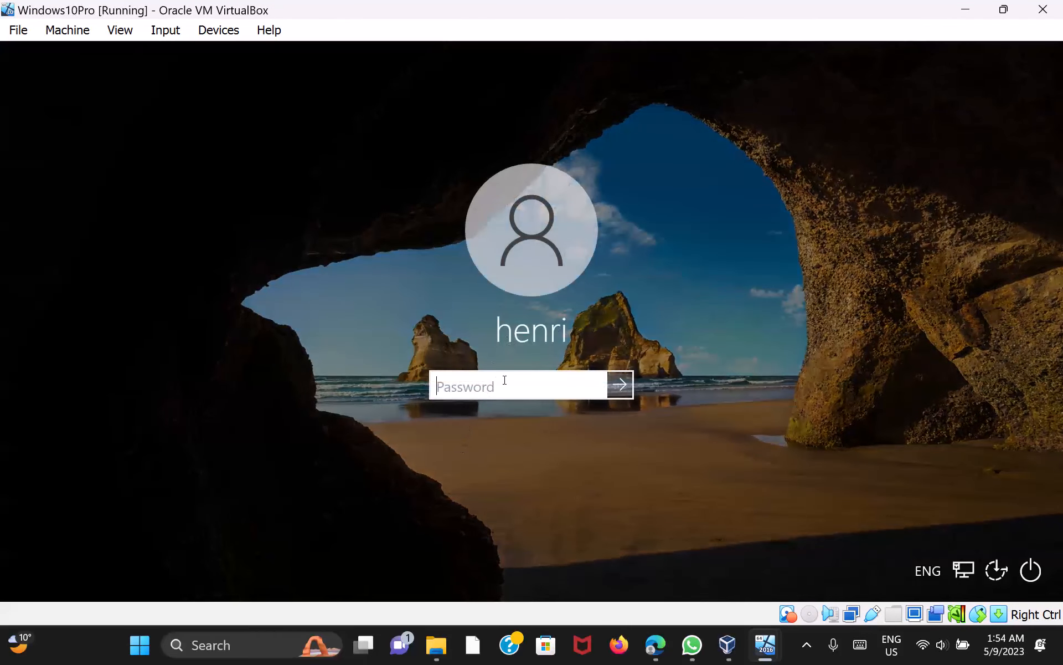
type("••••••••••")
key("Return")
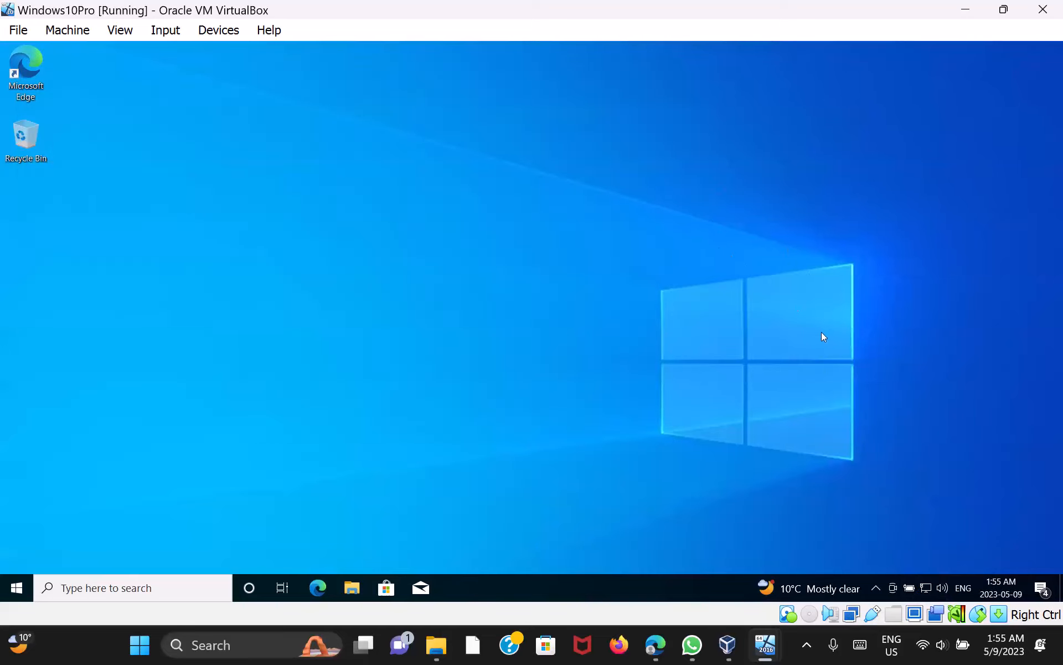
Go from Network & Internet settings to the adapter list and open the Ethernet adapter's Properties
right_click(925, 590)
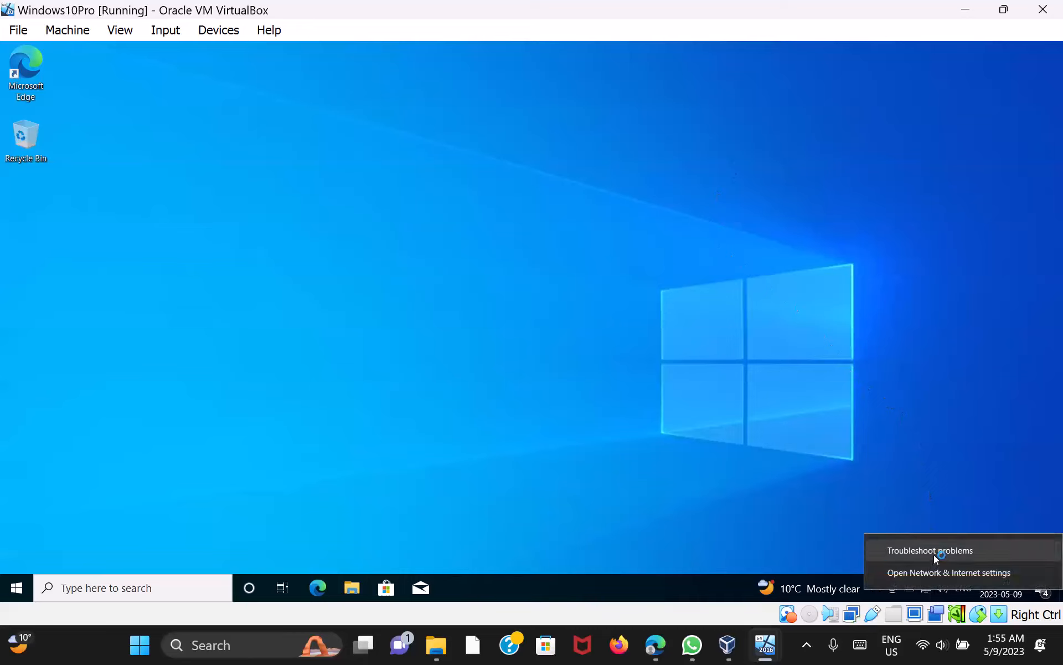
left_click(949, 574)
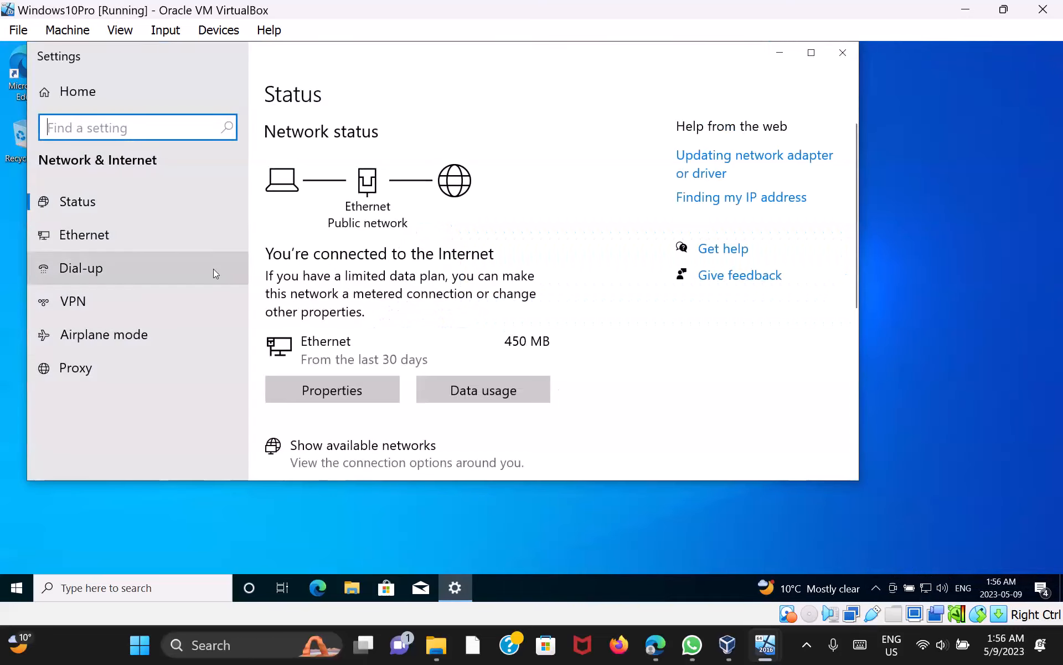
left_click(92, 237)
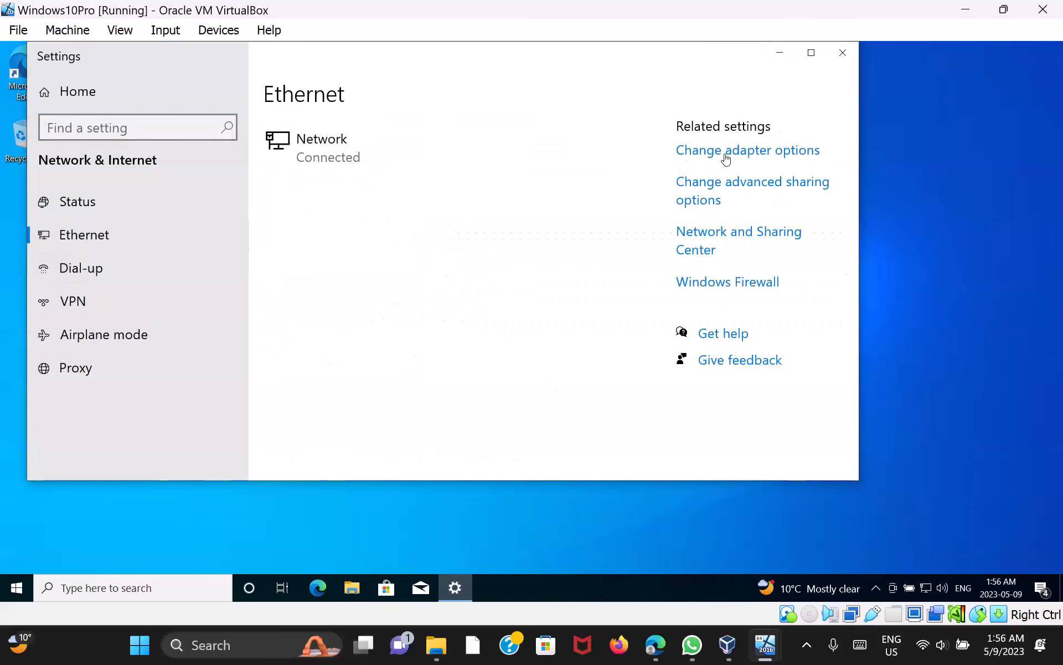
left_click(761, 159)
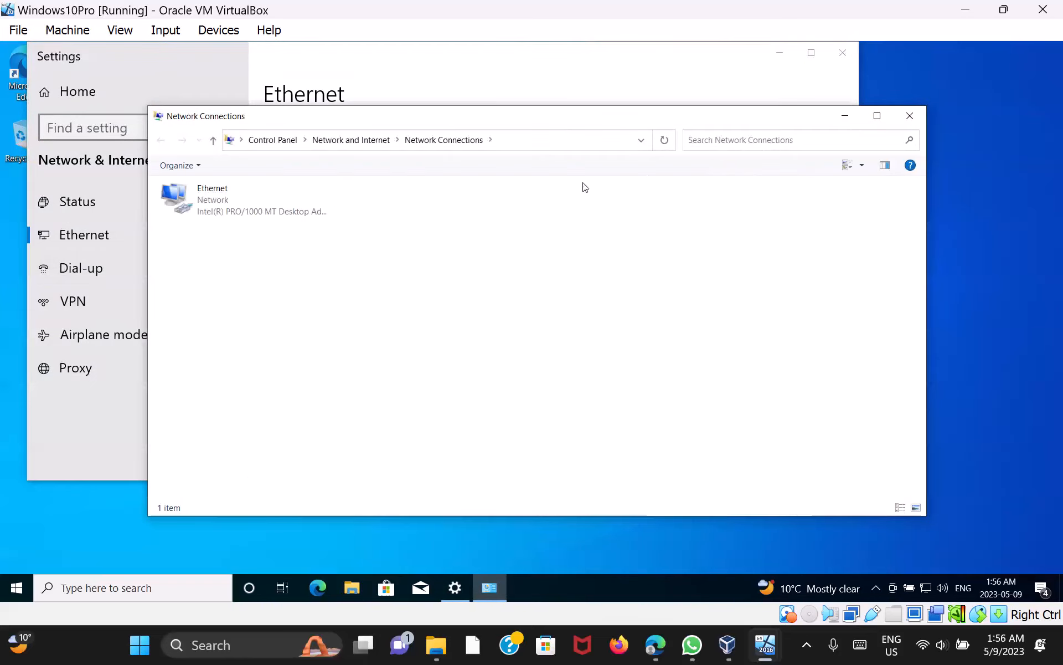
left_click(245, 210)
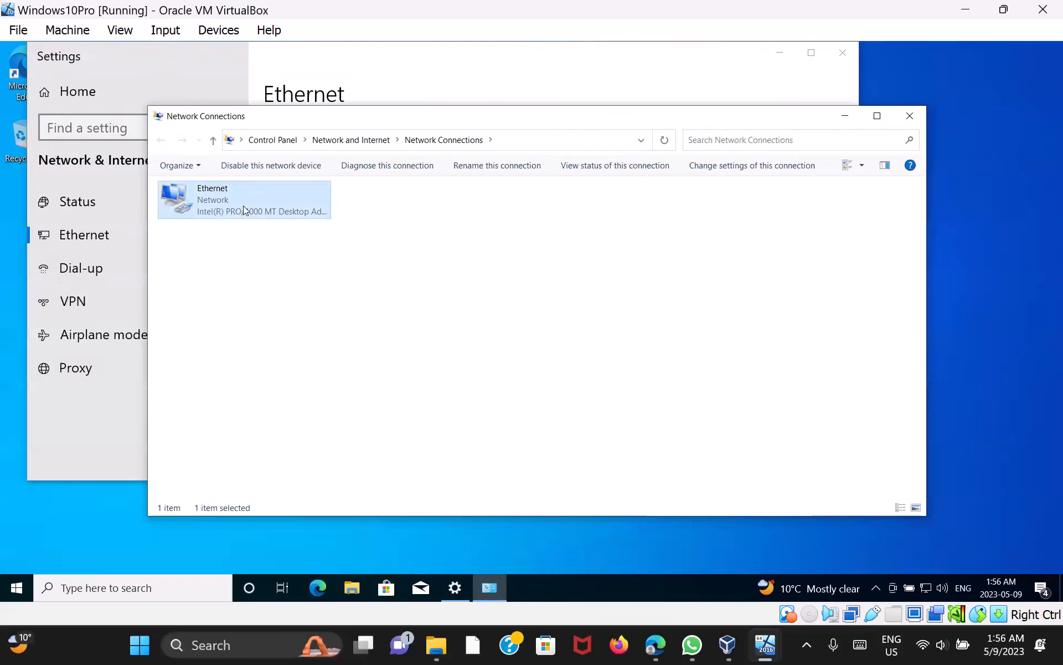
right_click(244, 210)
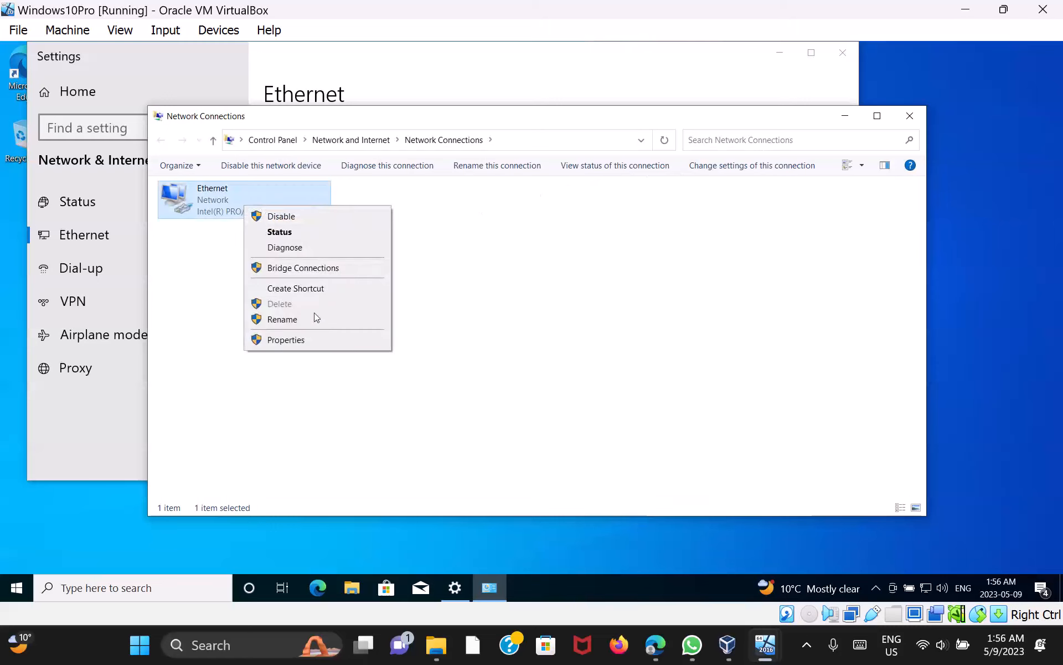
left_click(286, 340)
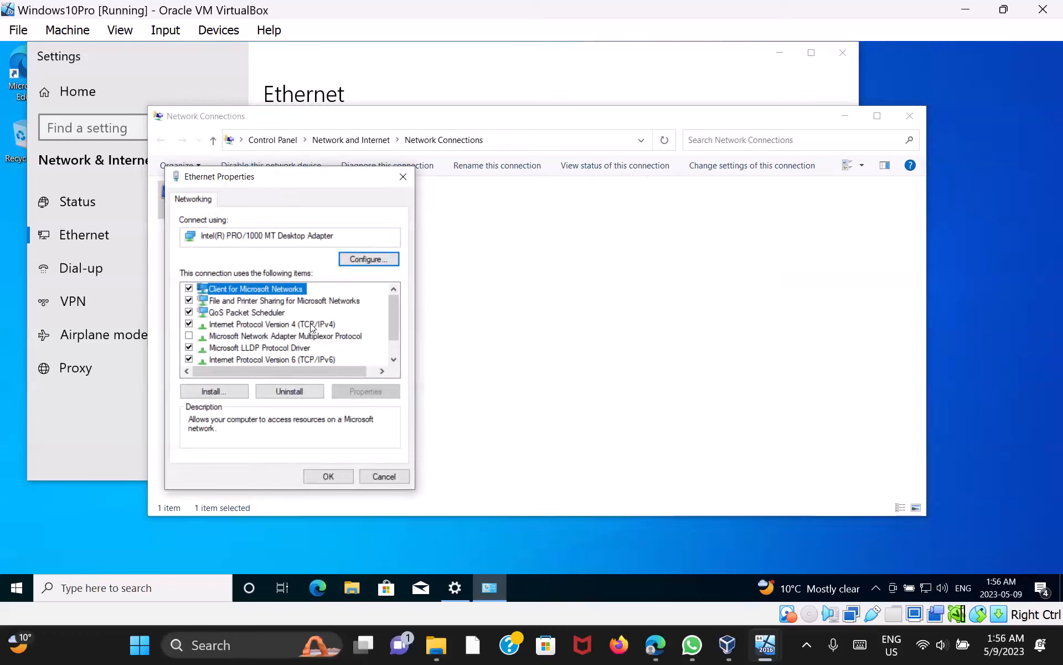
Set Ethernet IPv4 to static address 192.168.0.3 with mask 255.255.255.0 and save
double_click(311, 325)
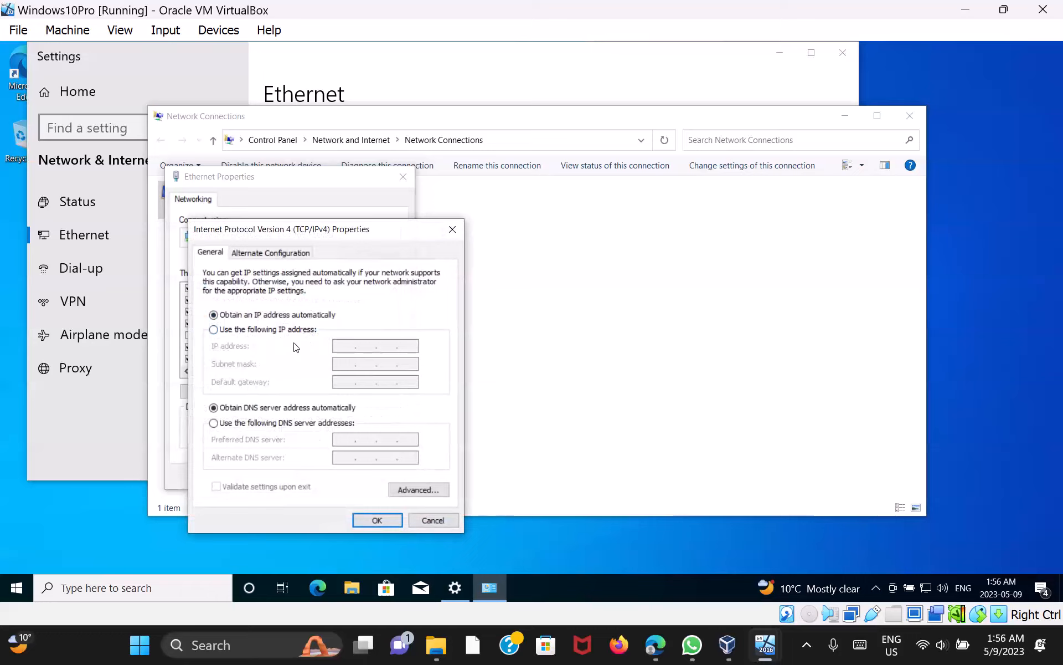
left_click(213, 331)
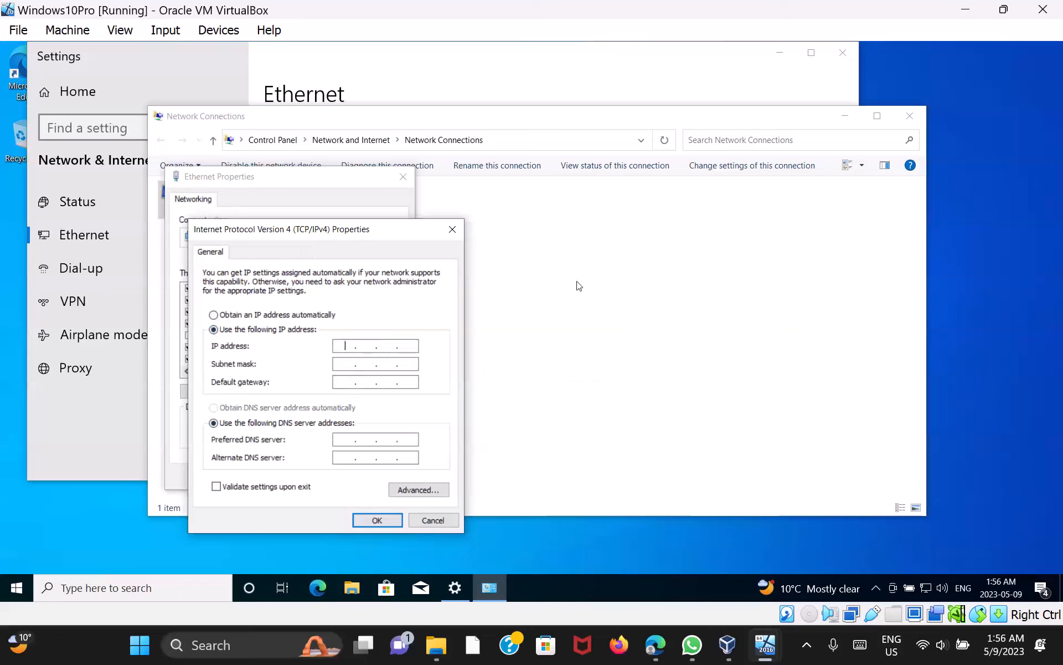
type("192 . 168 . 0 . 3")
key("Tab")
left_click(384, 523)
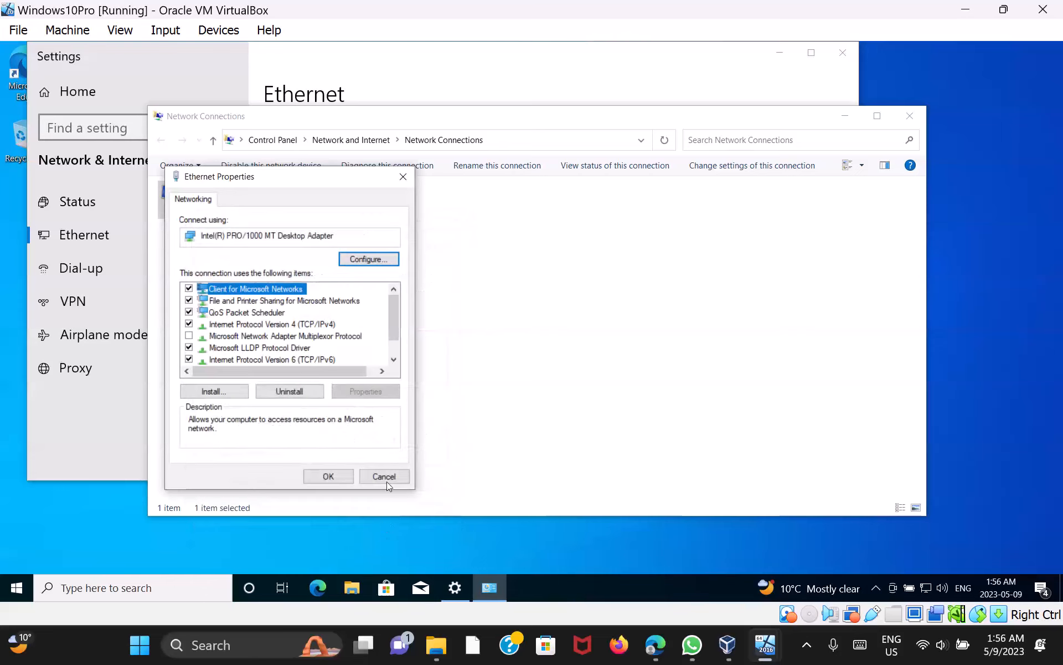
left_click(339, 483)
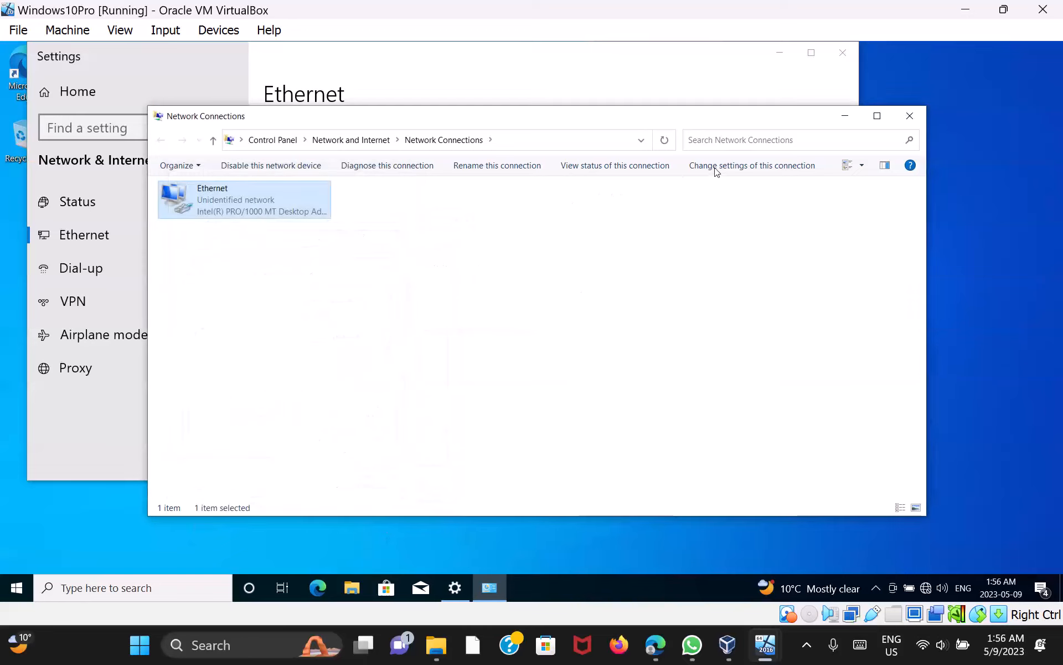
Close Network Connections and Settings, then search for 're' on the Windows 10 VM
left_click(910, 118)
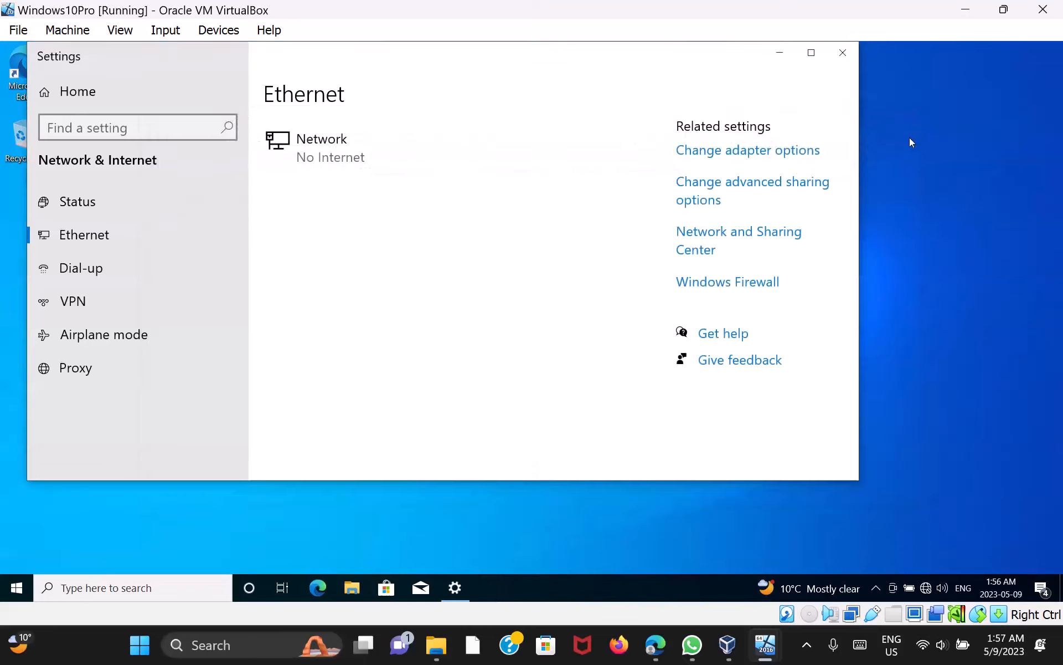
left_click(843, 50)
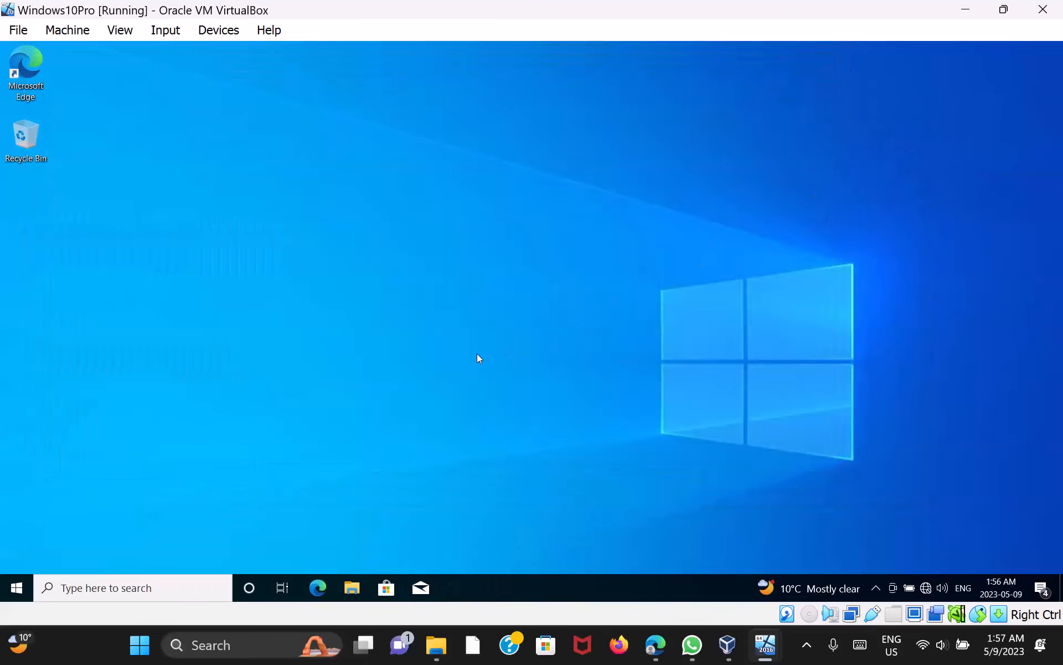
left_click(157, 594)
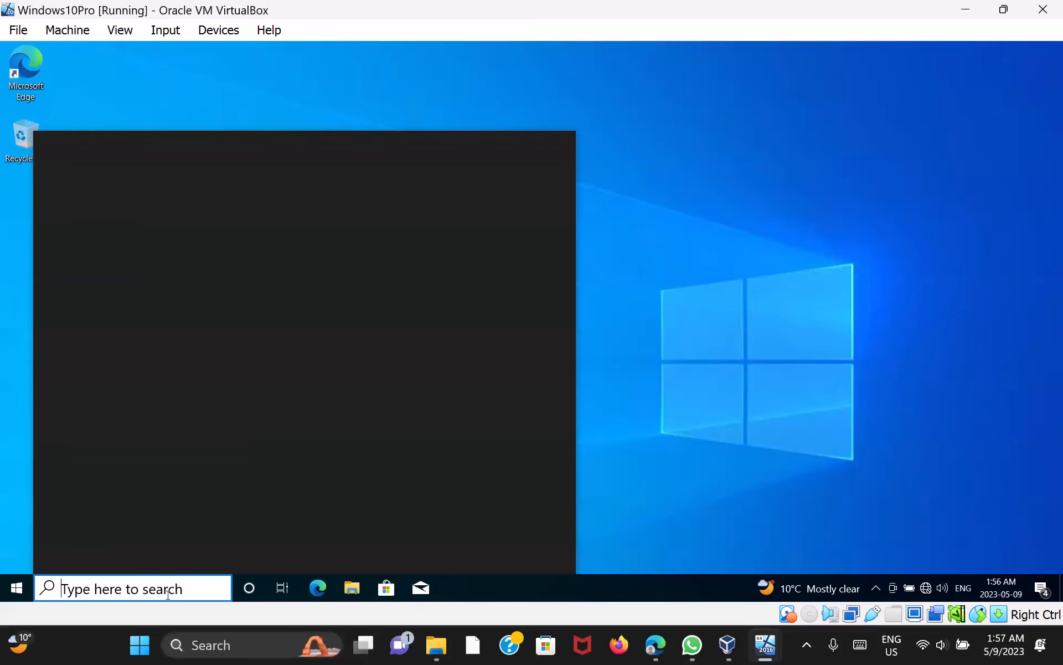
type("re")
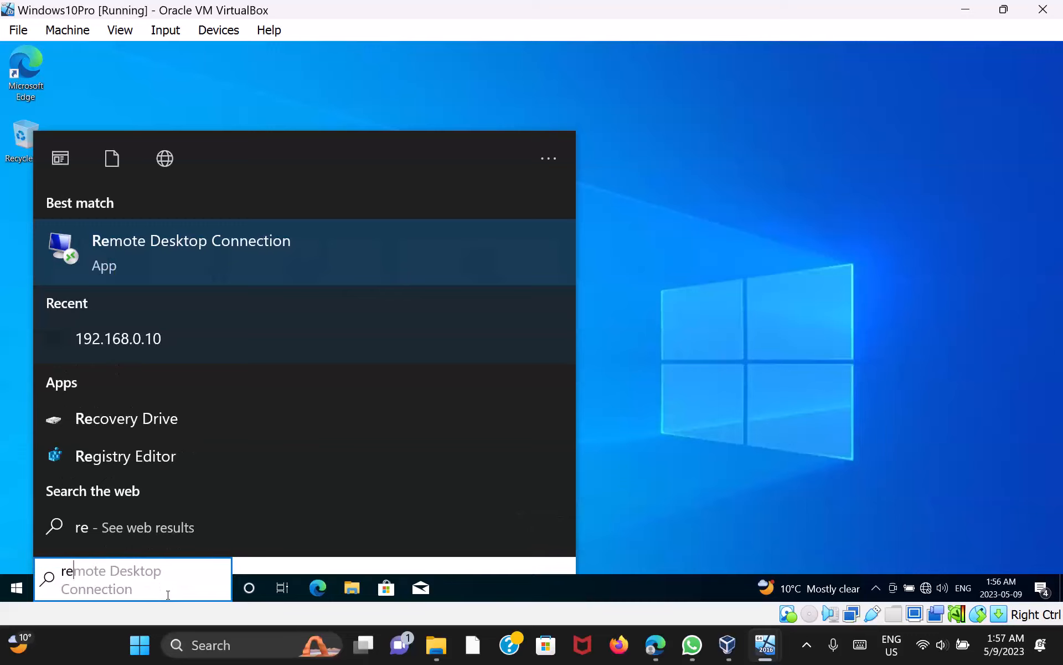
Try Remote Desktop Connection to 192.168.0.10, dismiss the connection error, and minimize the VM
left_click(281, 257)
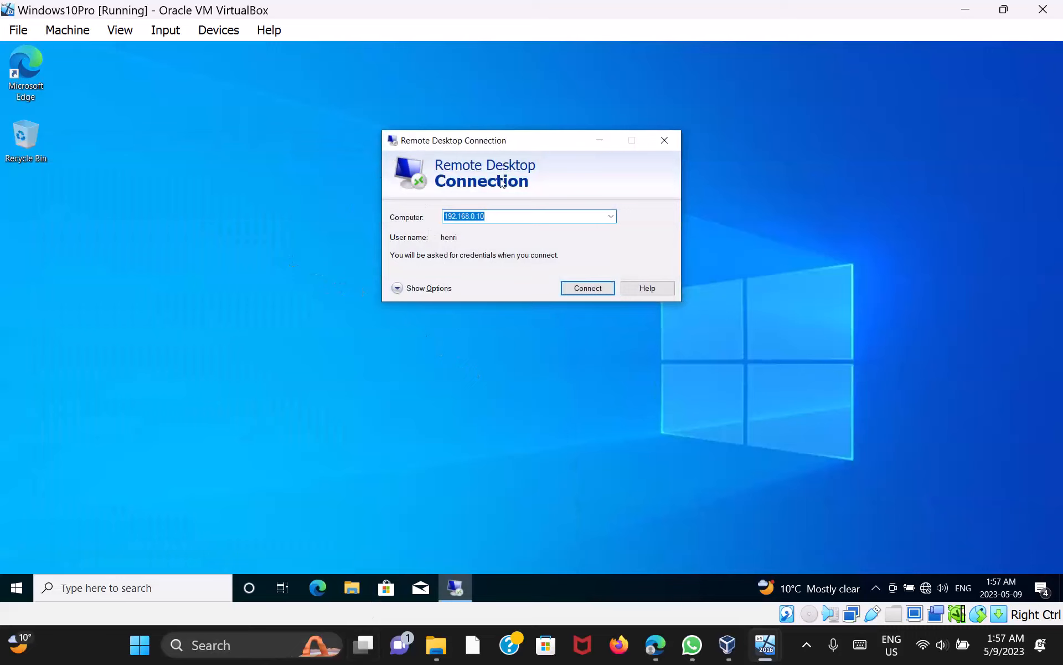
left_click(514, 221)
key("BackSpace")
key("BackSpace")
key("BackSpace")
key("BackSpace")
key("BackSpace")
key("BackSpace")
key("BackSpace")
key("BackSpace")
key("BackSpace")
key("BackSpace")
key("BackSpace")
key("BackSpace")
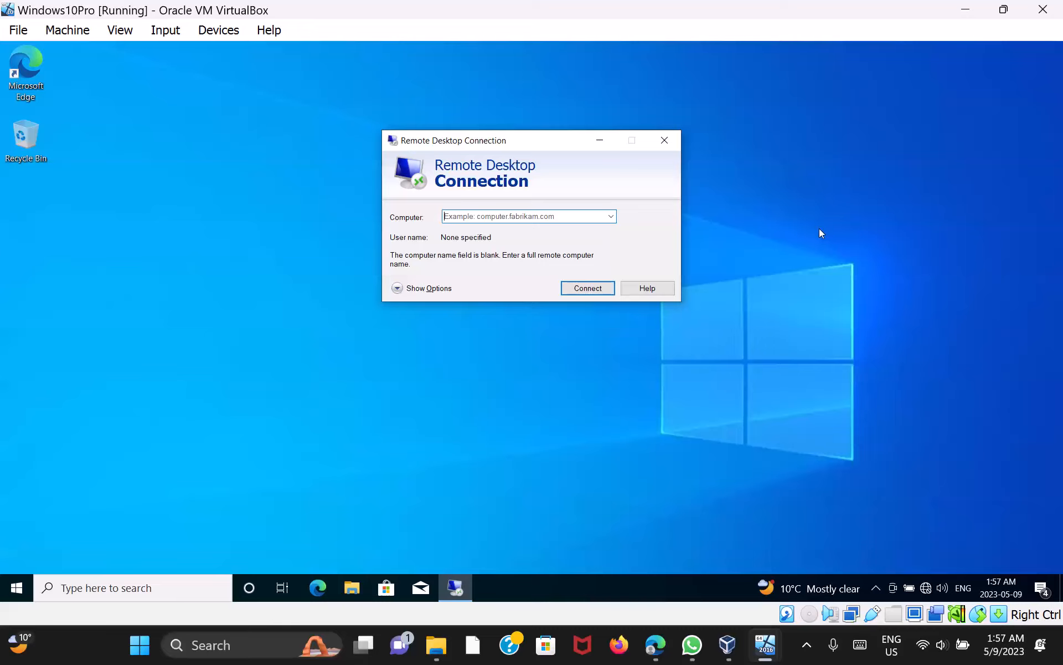
type("1")
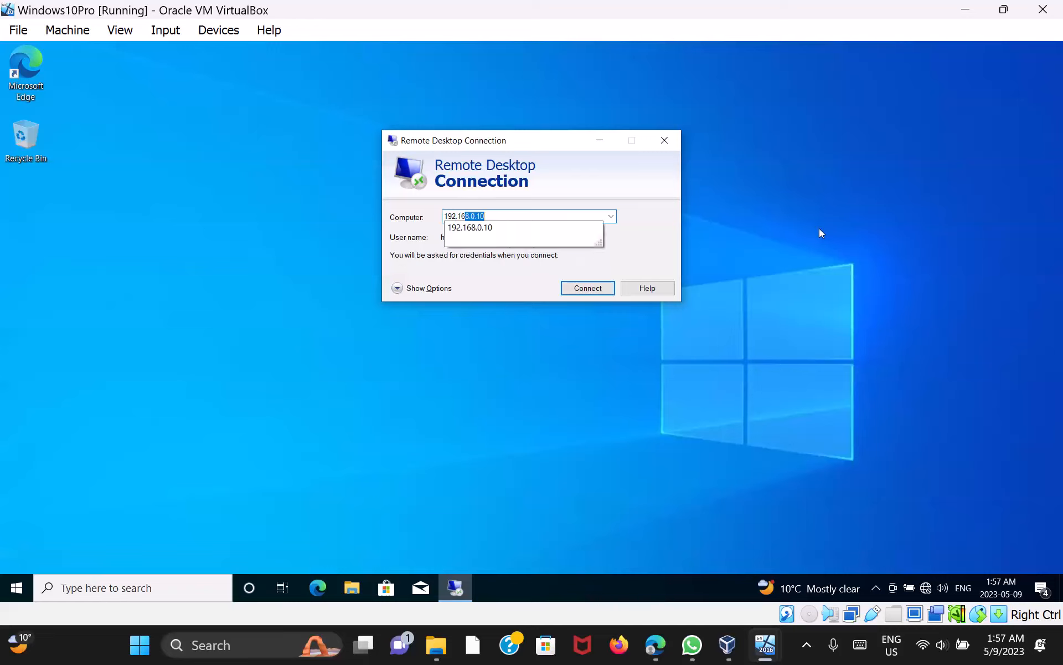
type("92.168.0.10")
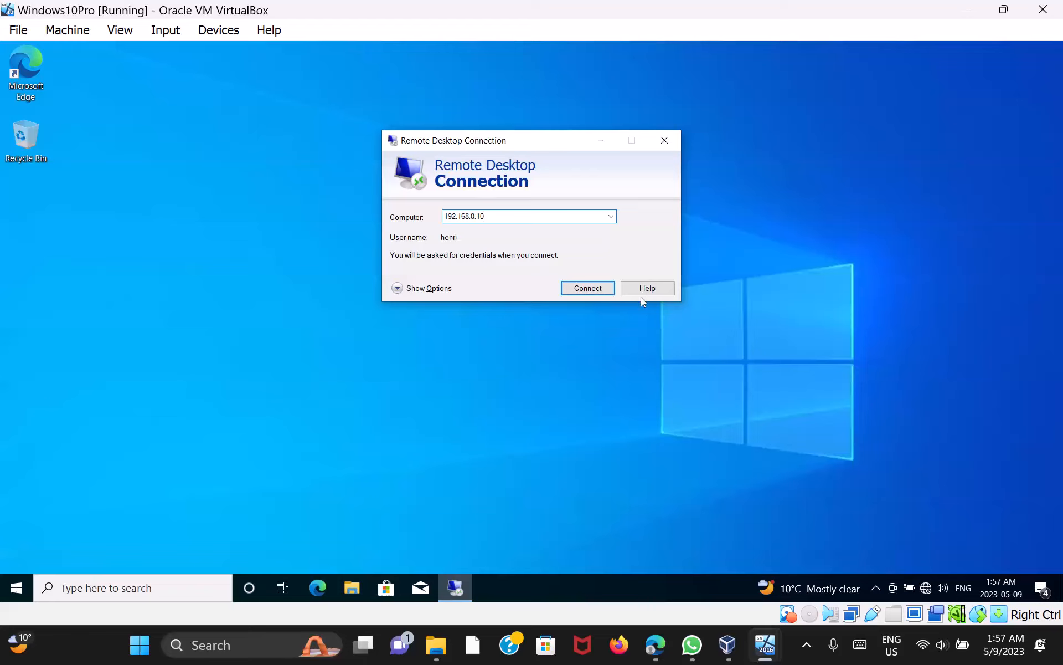
left_click(584, 288)
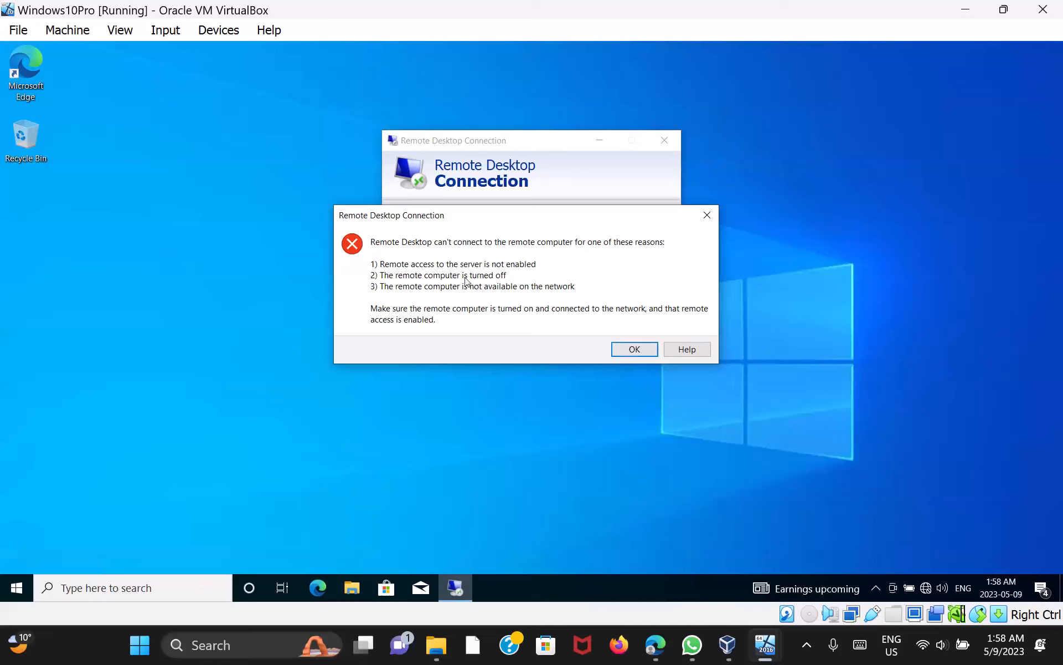
left_click(633, 349)
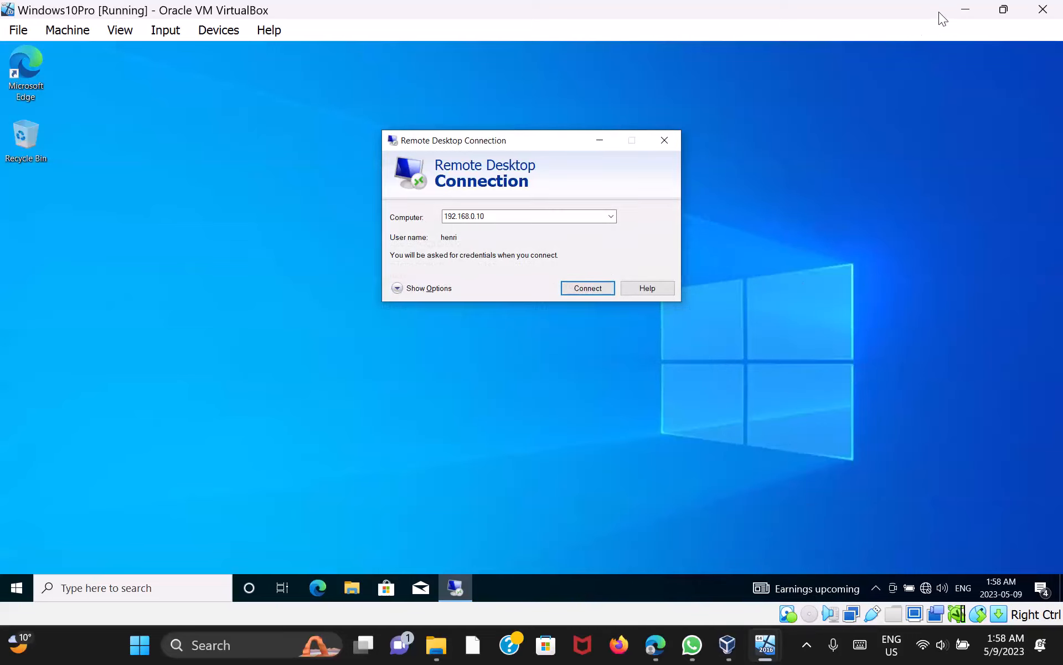
left_click(966, 9)
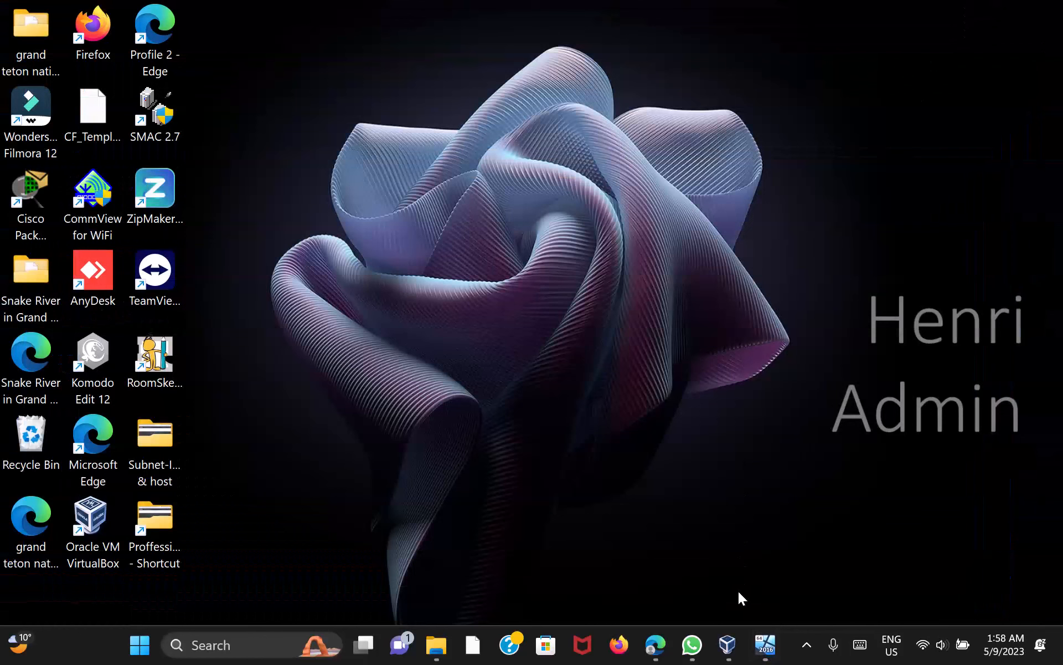
In Windows10Pro Settings > Network, change Attached to from NAT to Host-only Adapter and save
left_click(727, 644)
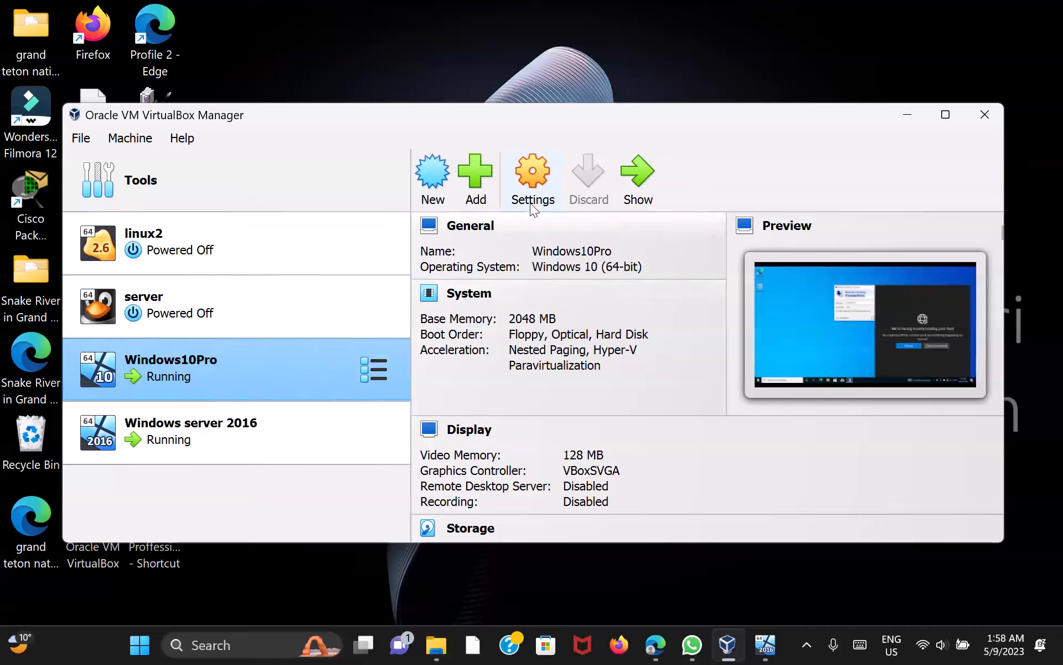
left_click(526, 171)
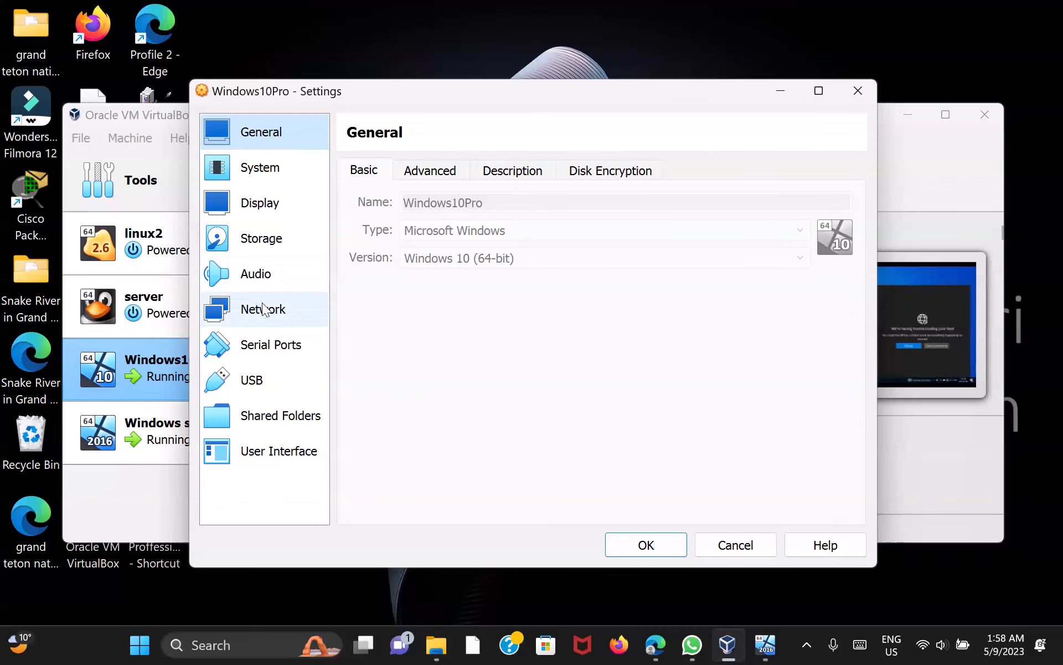
left_click(272, 314)
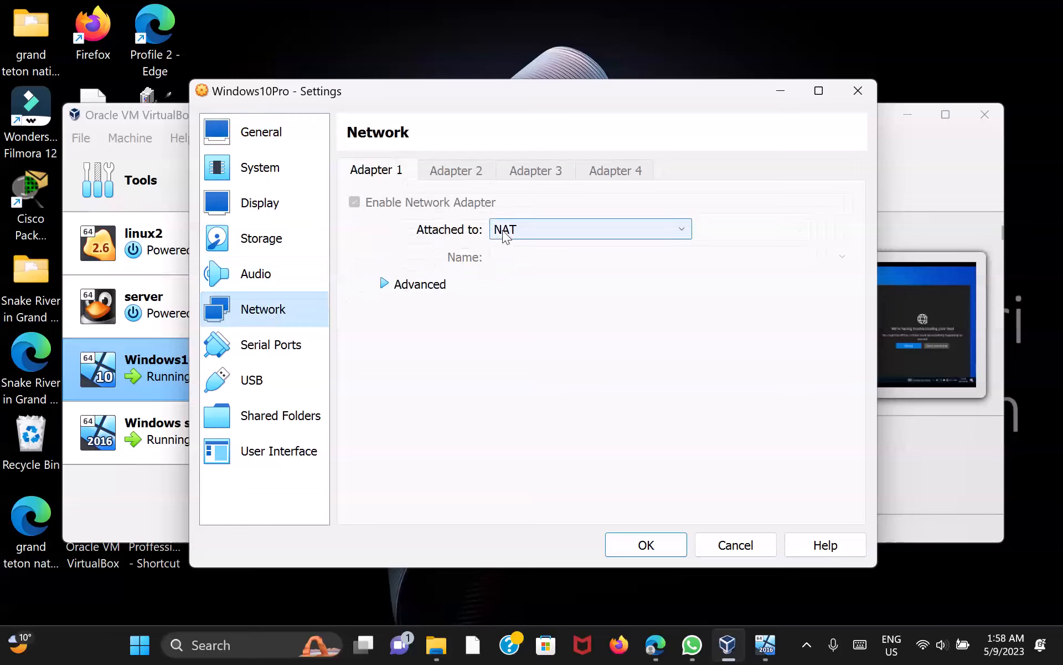
left_click(682, 230)
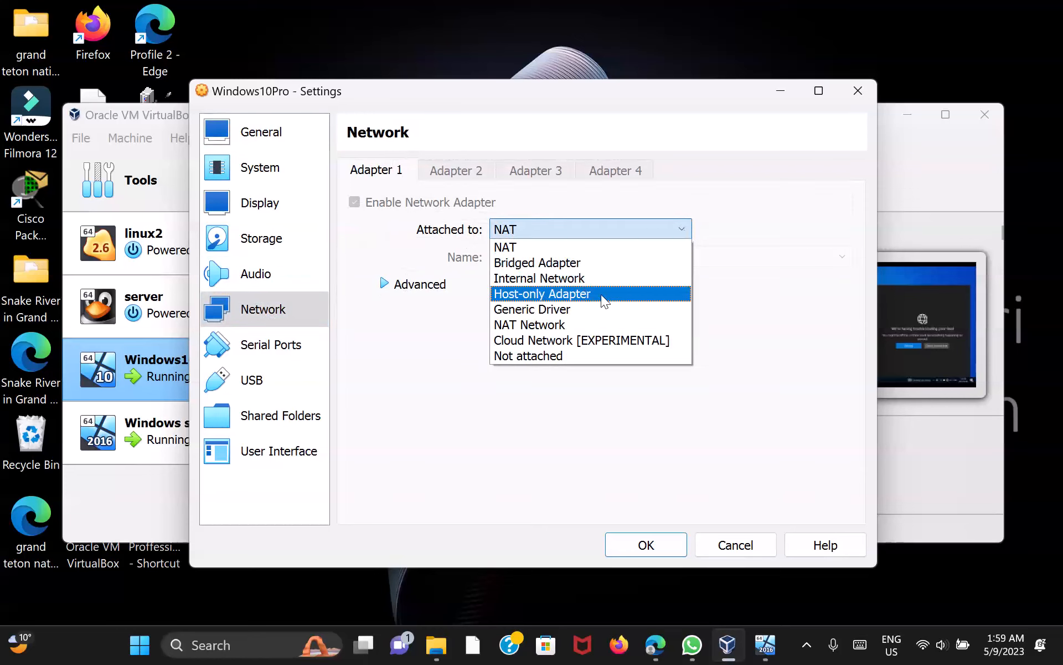
left_click(603, 294)
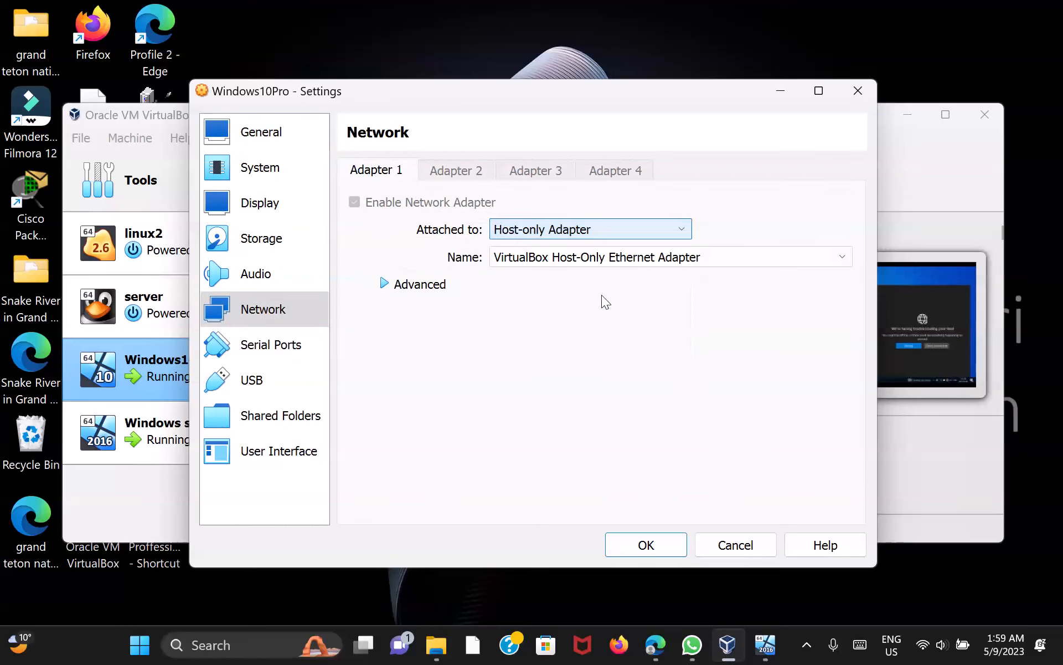
left_click(646, 545)
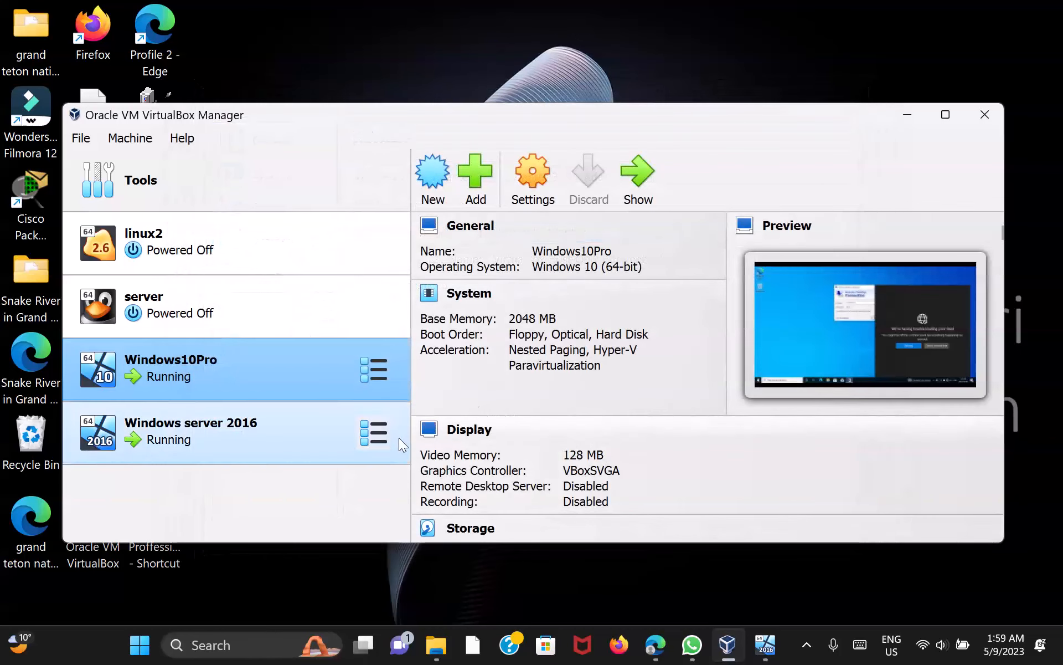
In Windows server 2016 Settings > Network, set Attached to Host-only Adapter and save
left_click(235, 437)
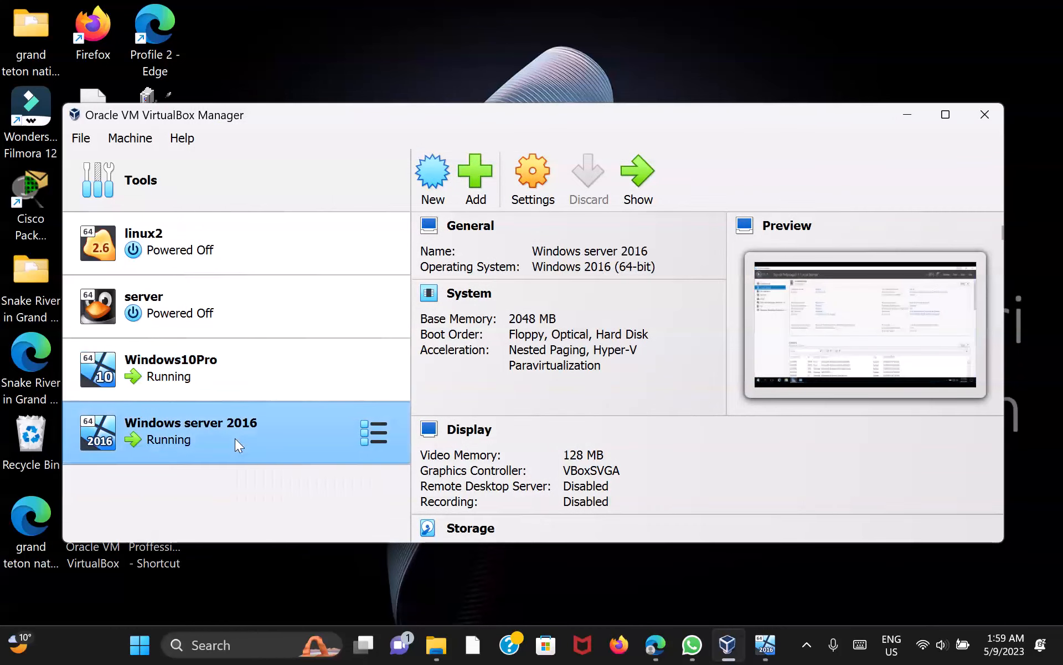
left_click(540, 177)
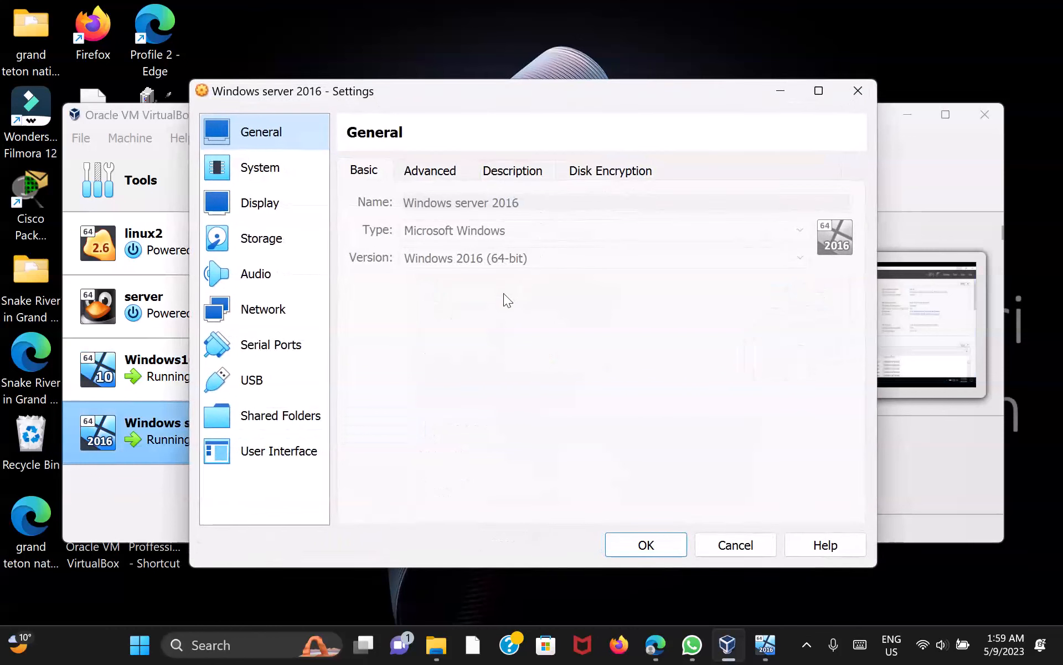
left_click(281, 312)
left_click(682, 229)
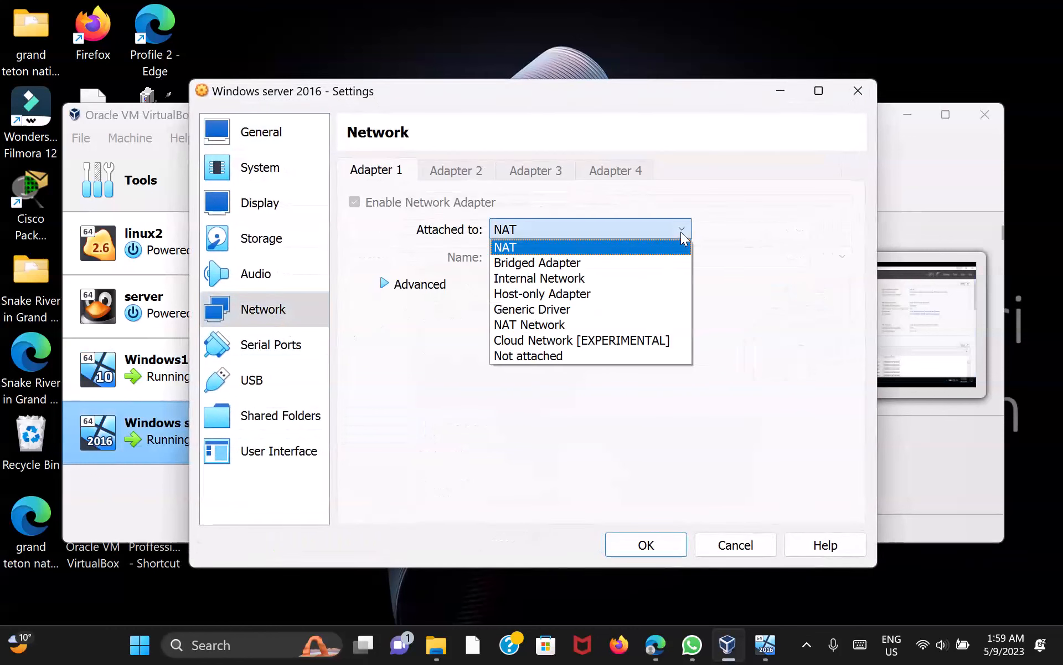
left_click(608, 293)
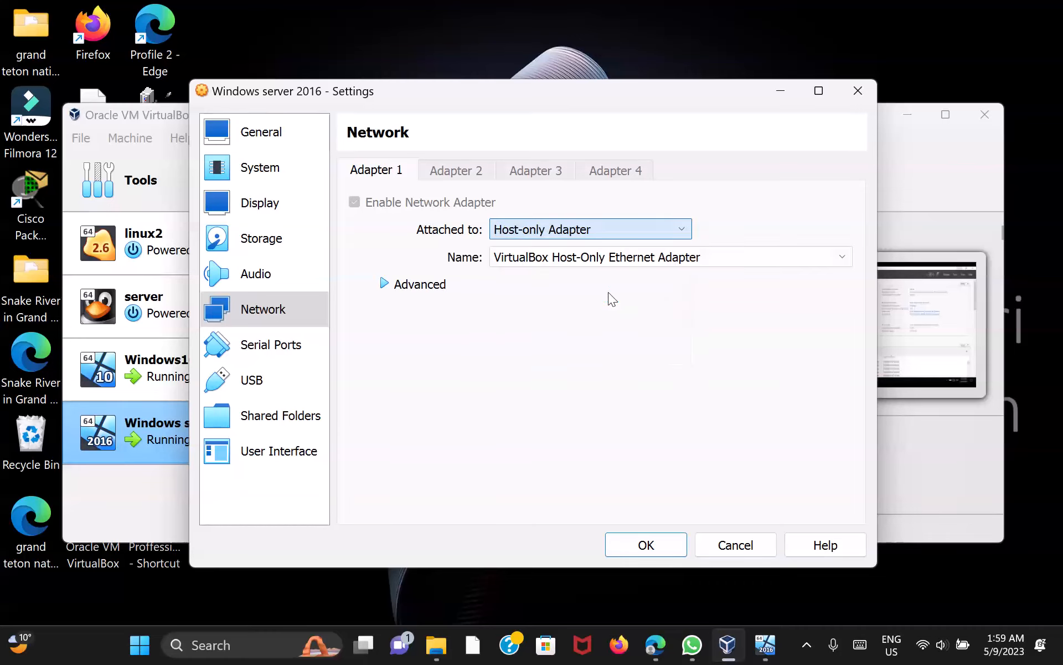
left_click(656, 549)
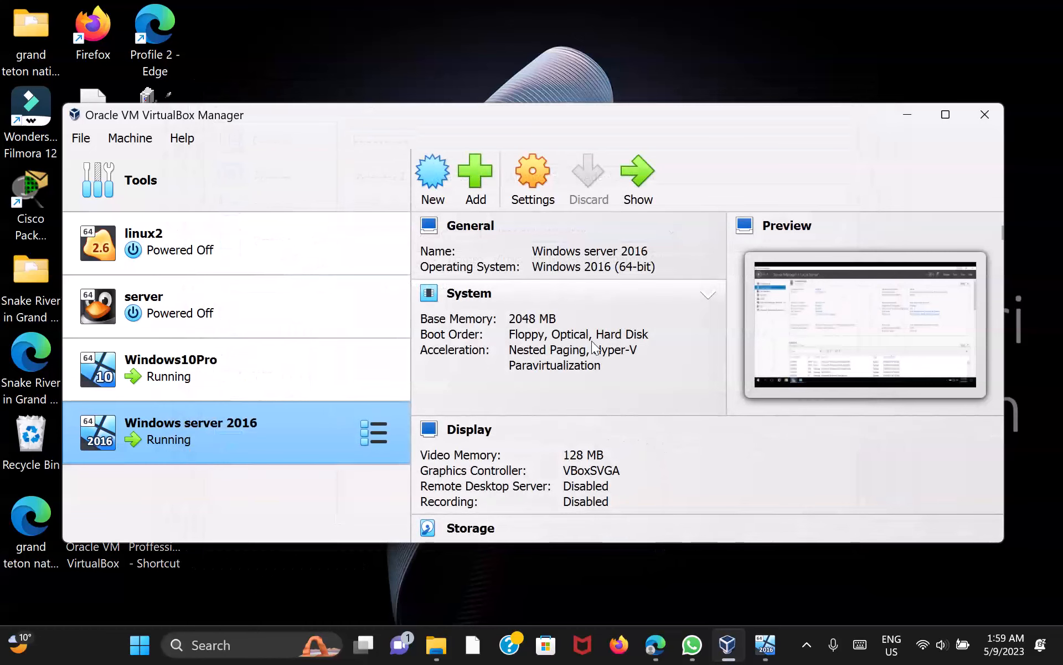
Minimize VirtualBox Manager and bring up the Windows10Pro VM window
left_click(908, 115)
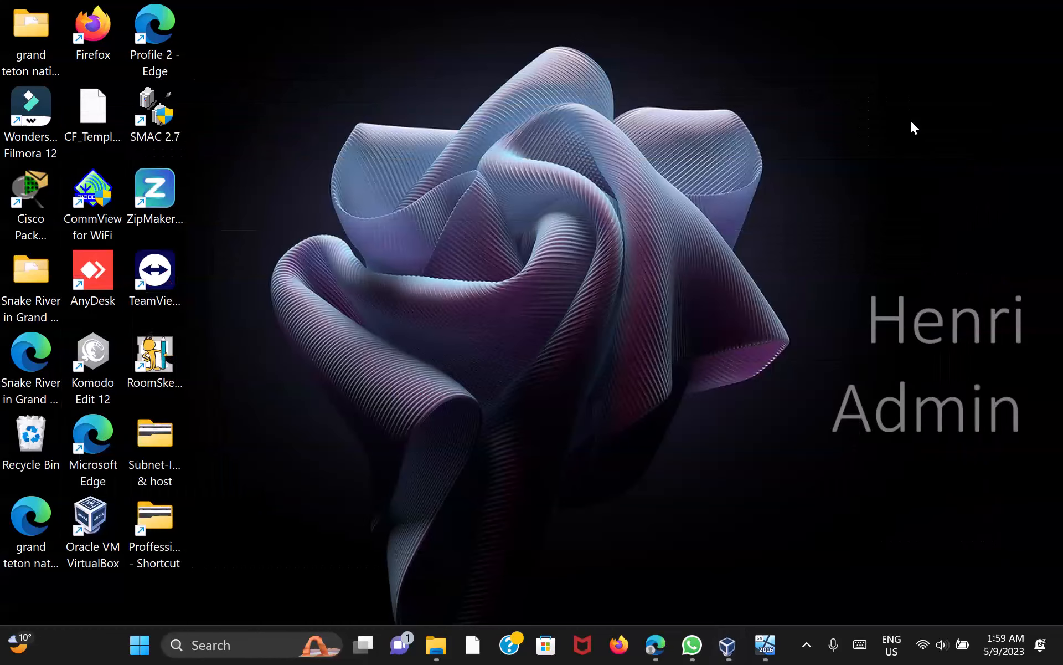
mouse_move(765, 647)
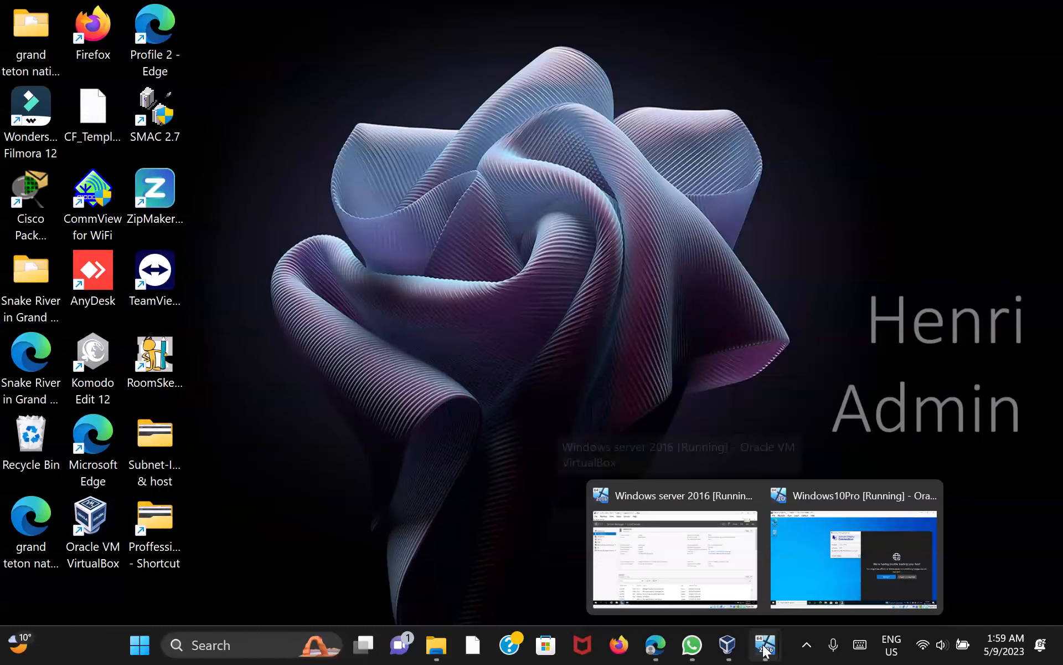
left_click(810, 557)
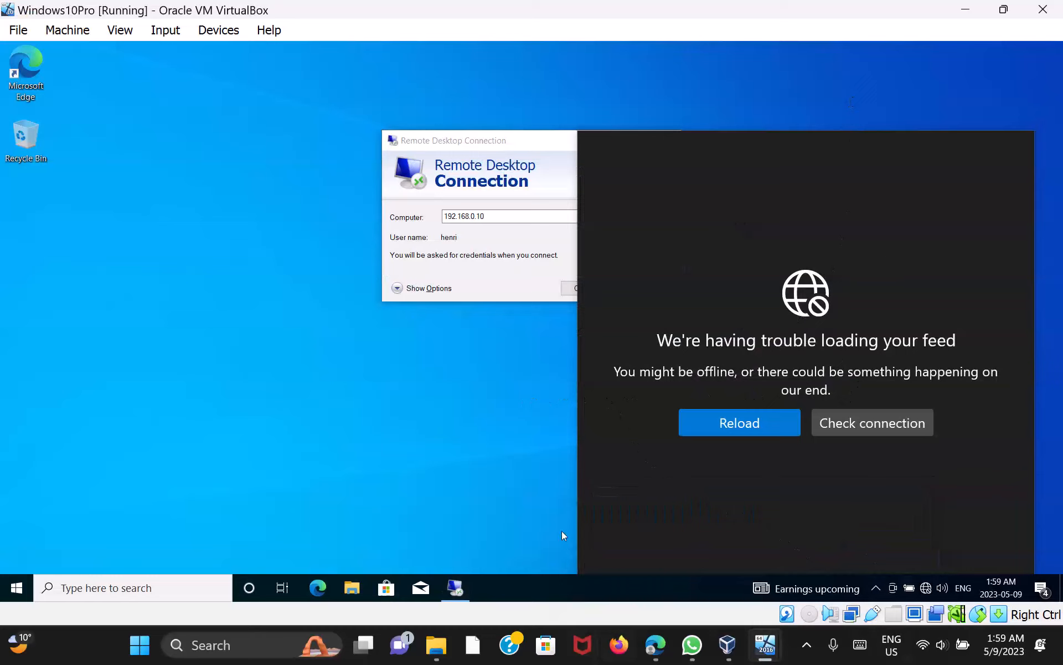
Move the Remote Desktop dialog clear of the news panel, dismiss it, and connect to 192.168.0.10
left_click_drag(541, 142, 434, 132)
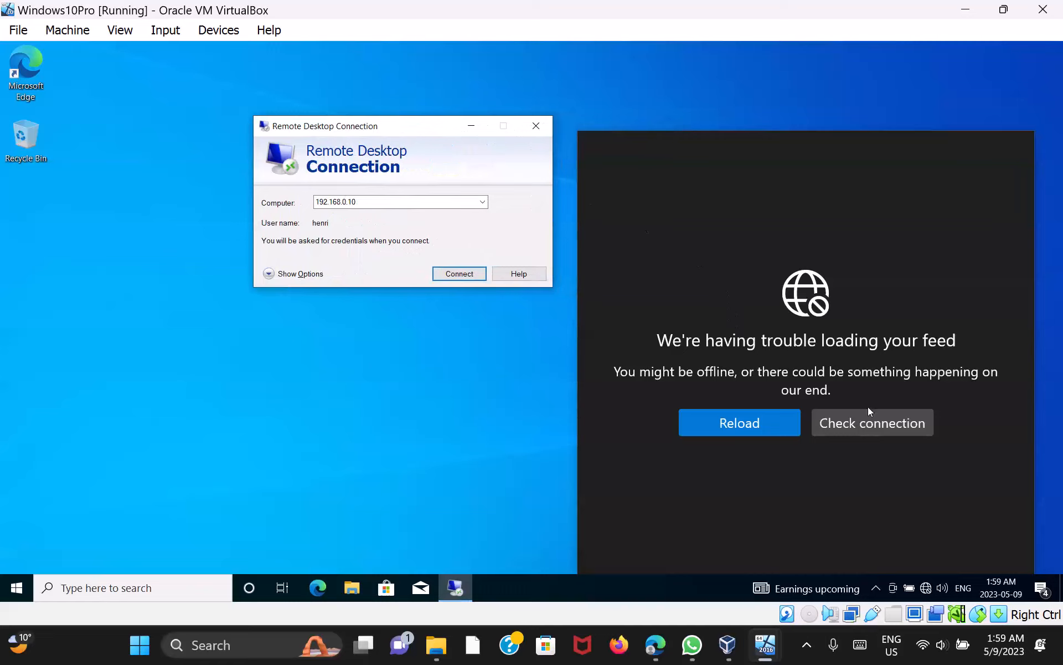
left_click(925, 589)
left_click(925, 588)
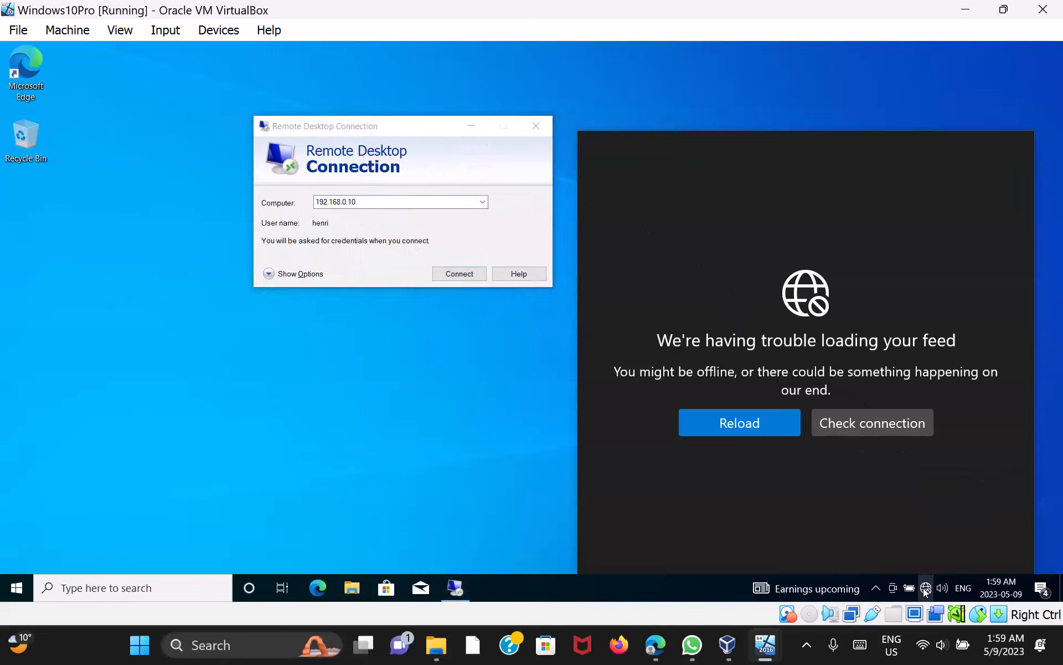
left_click(806, 651)
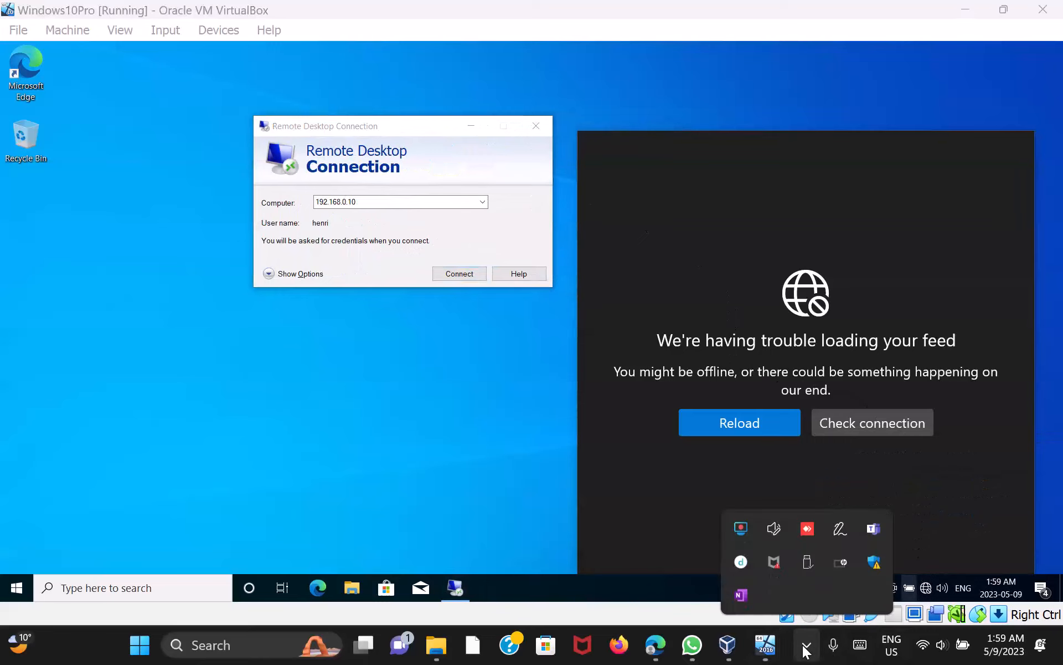
left_click(397, 199)
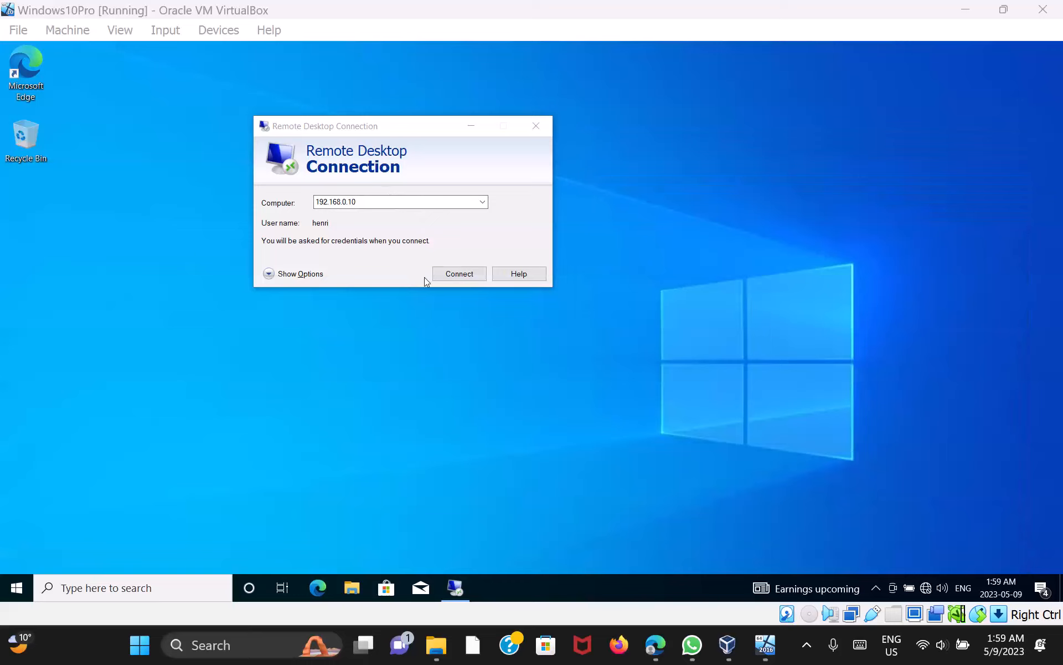
left_click(463, 274)
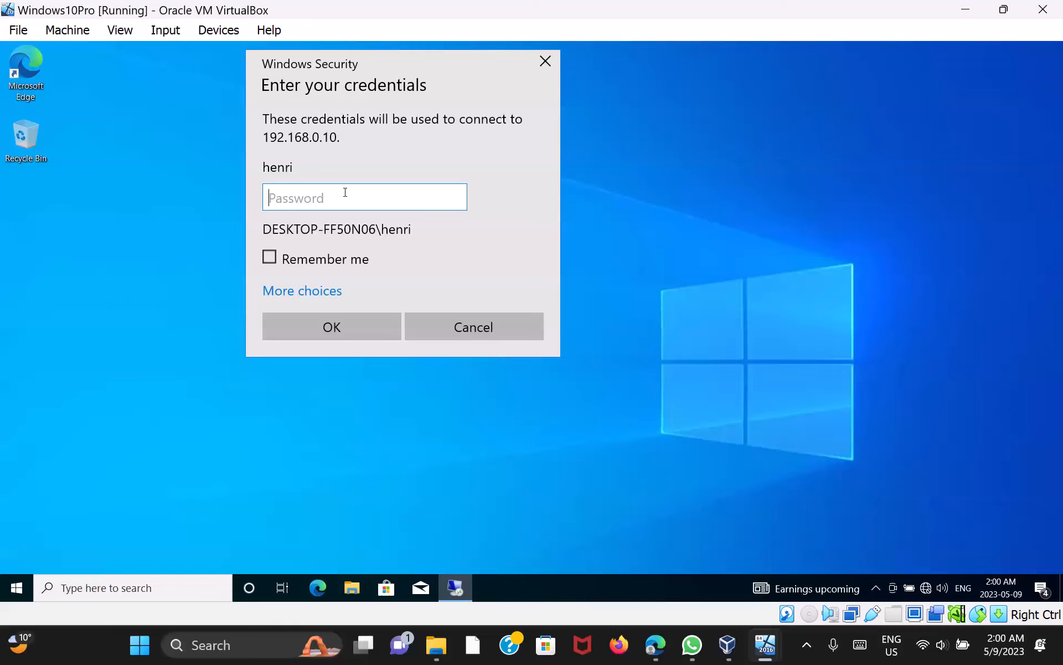
Enter the account password in Windows Security and accept the untrusted certificate warning
type("p")
key("BackSpace")
key("BackSpace")
key("BackSpace")
key("BackSpace")
type("password12")
key("Return")
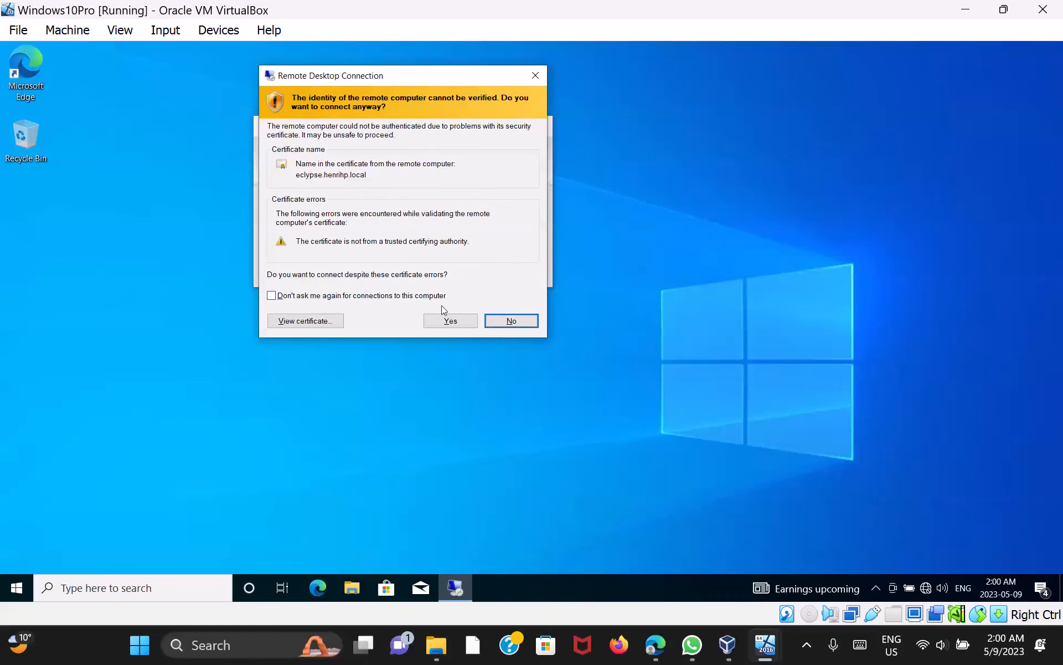
left_click(447, 321)
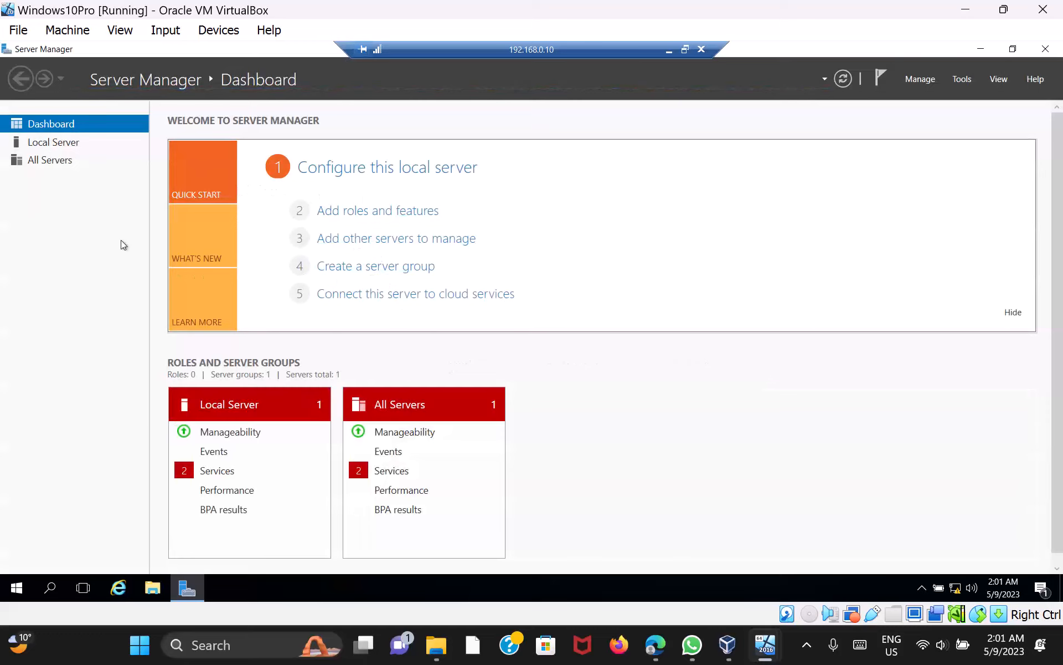
View eclypse's Local Server page in Server Manager and launch File Explorer from the taskbar
left_click(61, 145)
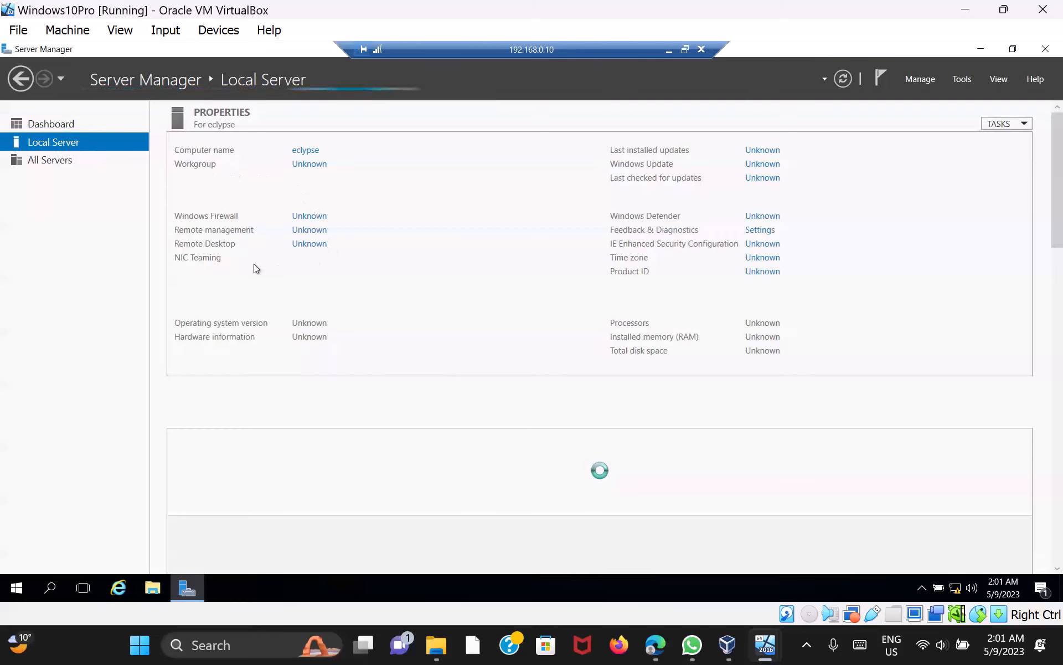
left_click(54, 129)
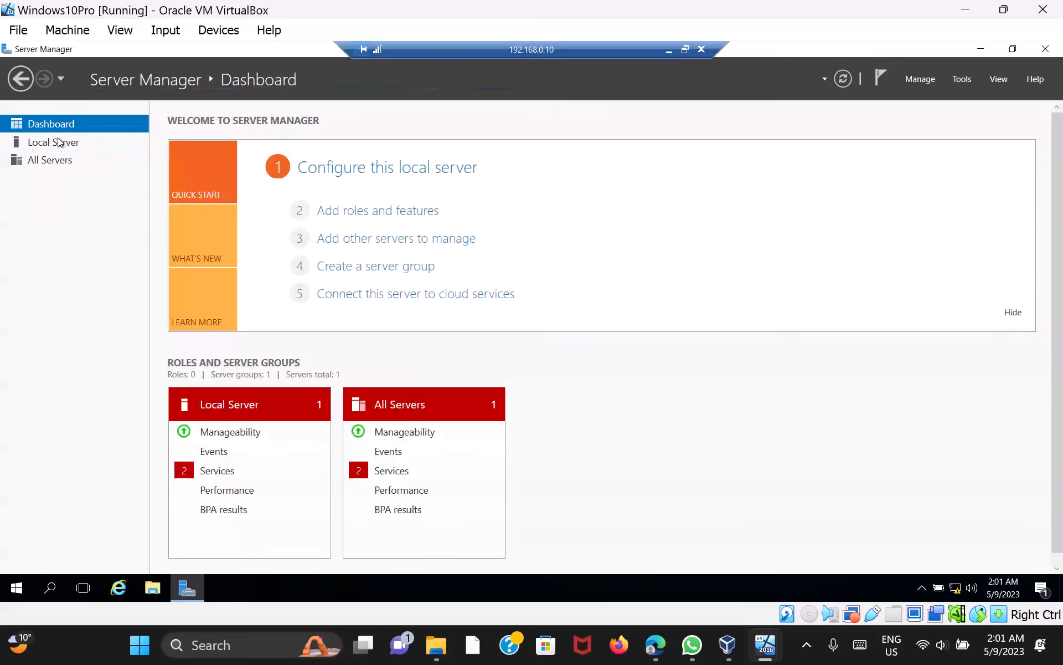
left_click(61, 145)
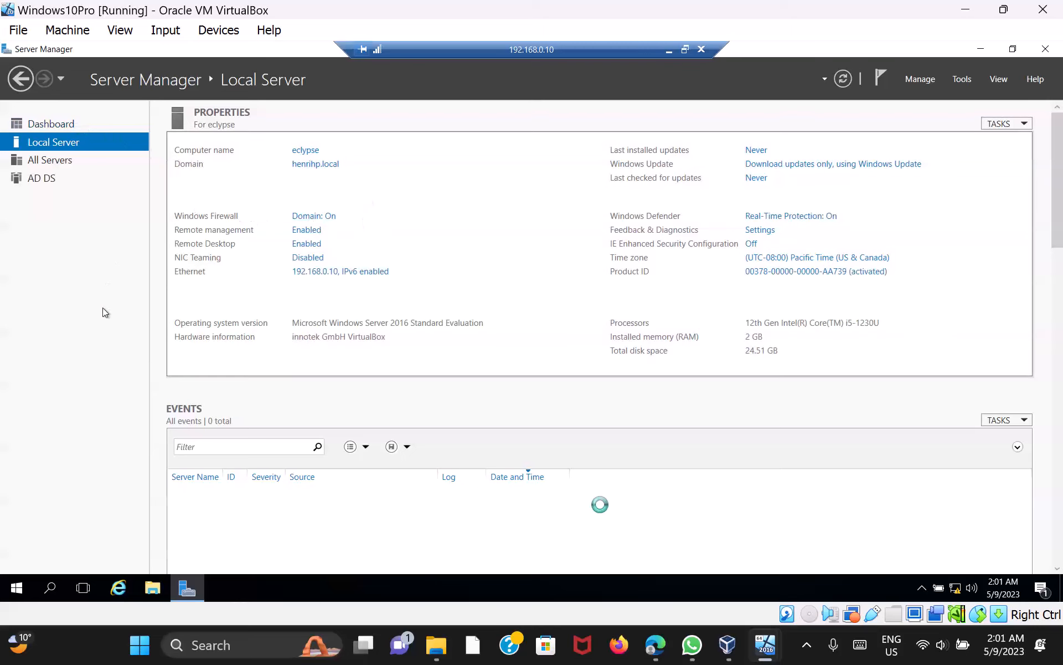
left_click(151, 593)
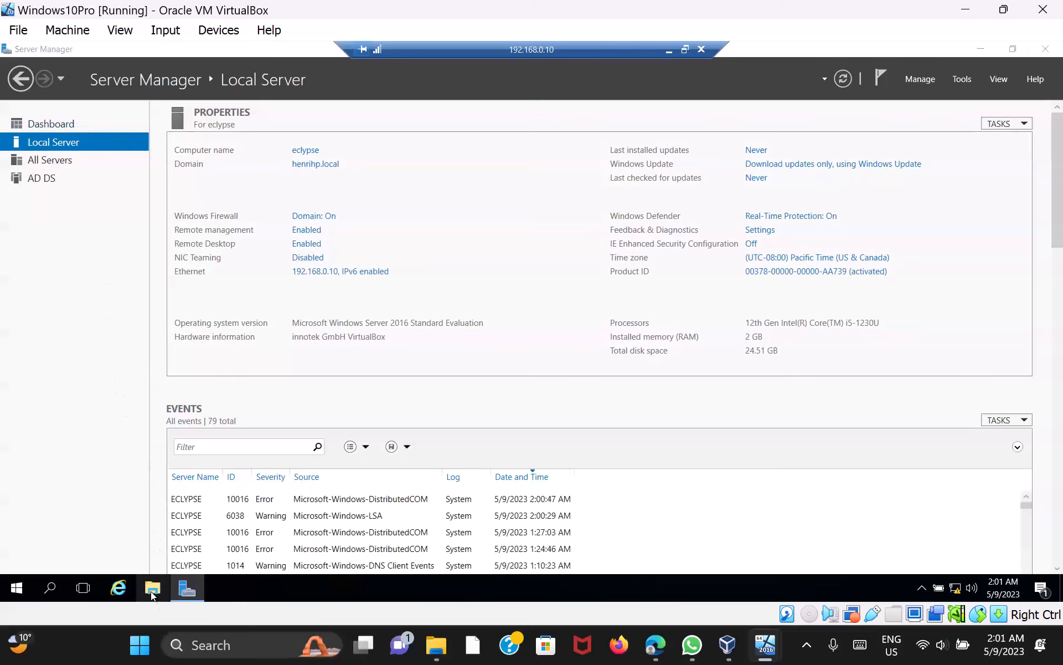
left_click(153, 591)
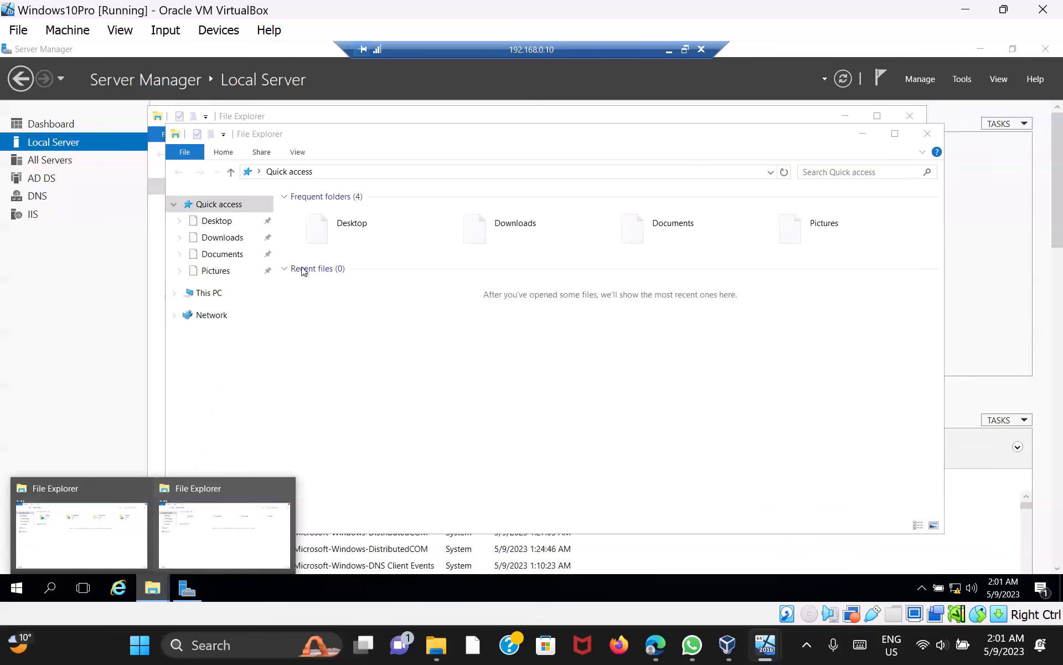
Close the extra Explorer window, check that the server's Downloads folder is empty, then close File Explorer
left_click(925, 134)
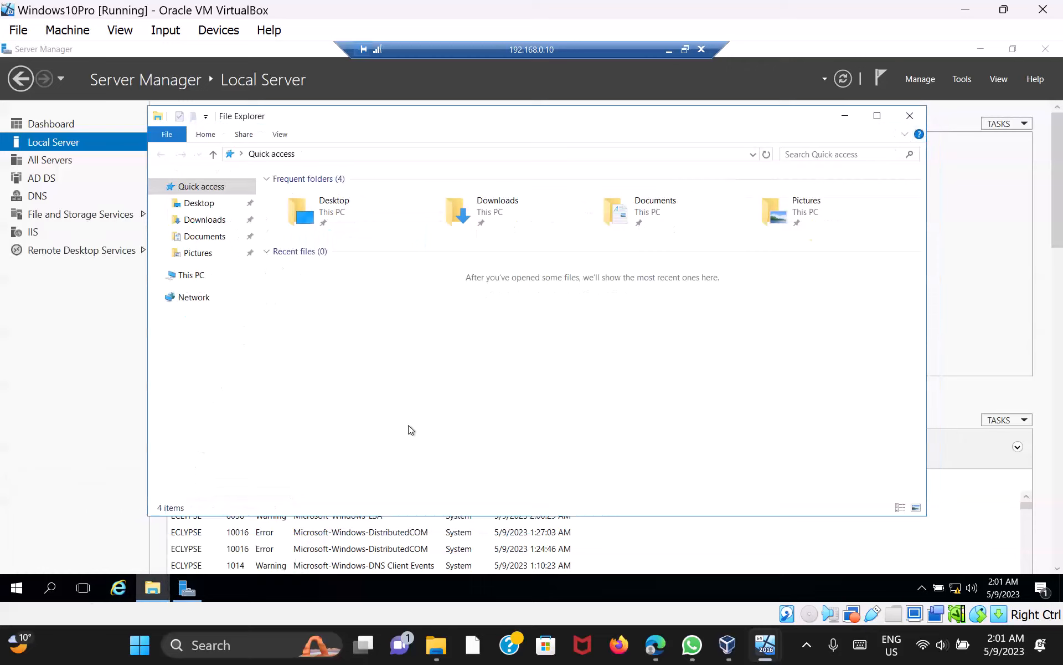
double_click(491, 207)
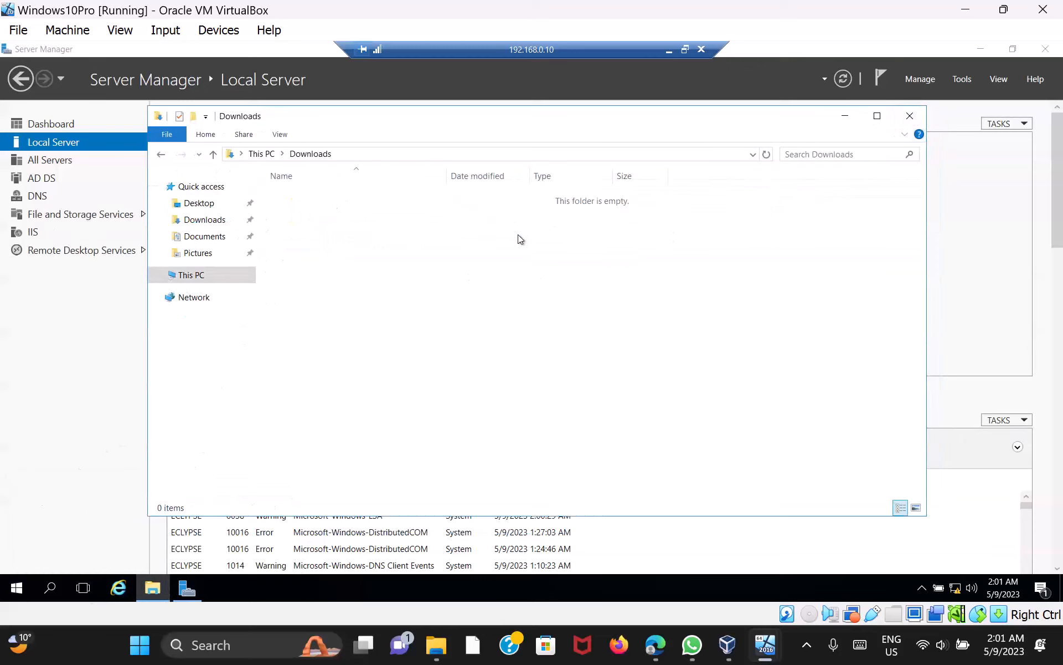
left_click(161, 155)
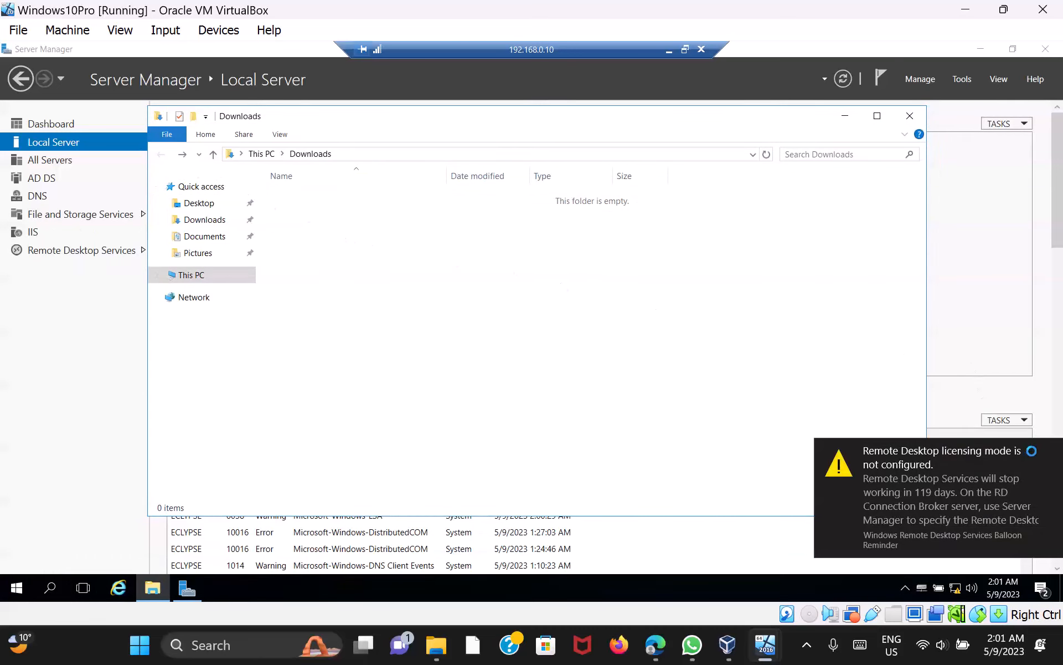
left_click(909, 117)
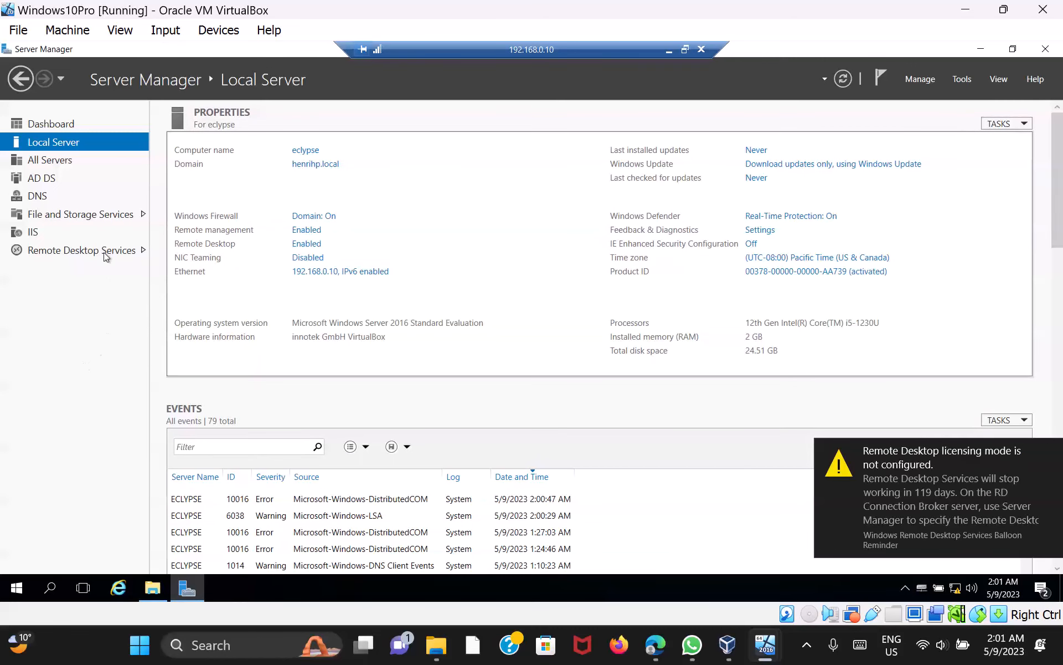
Go from All Servers back to the Server Manager Dashboard and dismiss the licensing notification
left_click(55, 164)
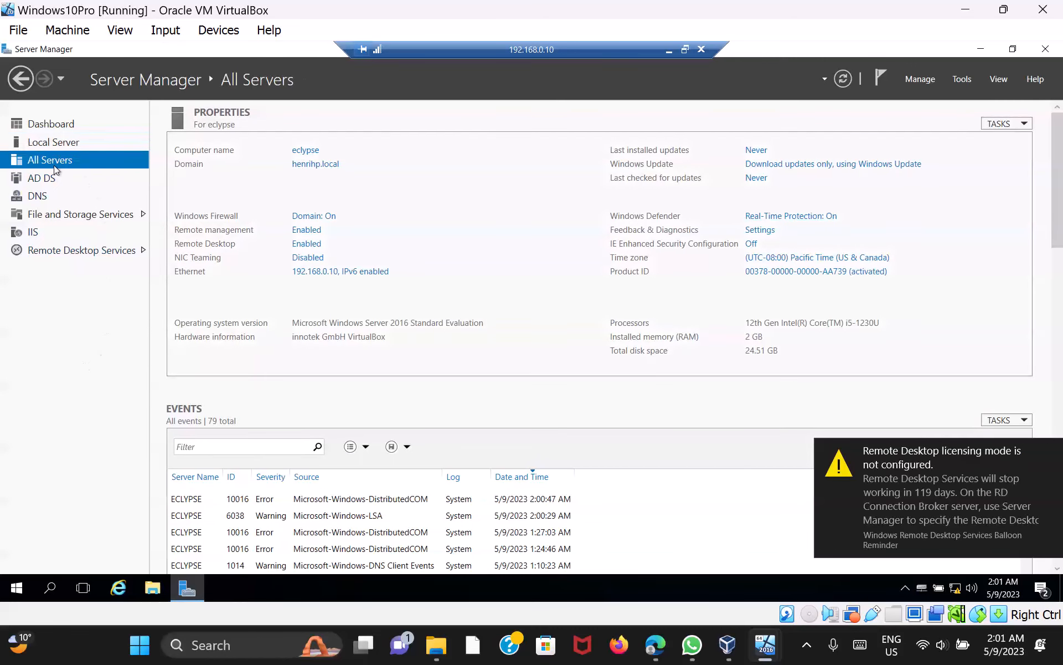
left_click(62, 127)
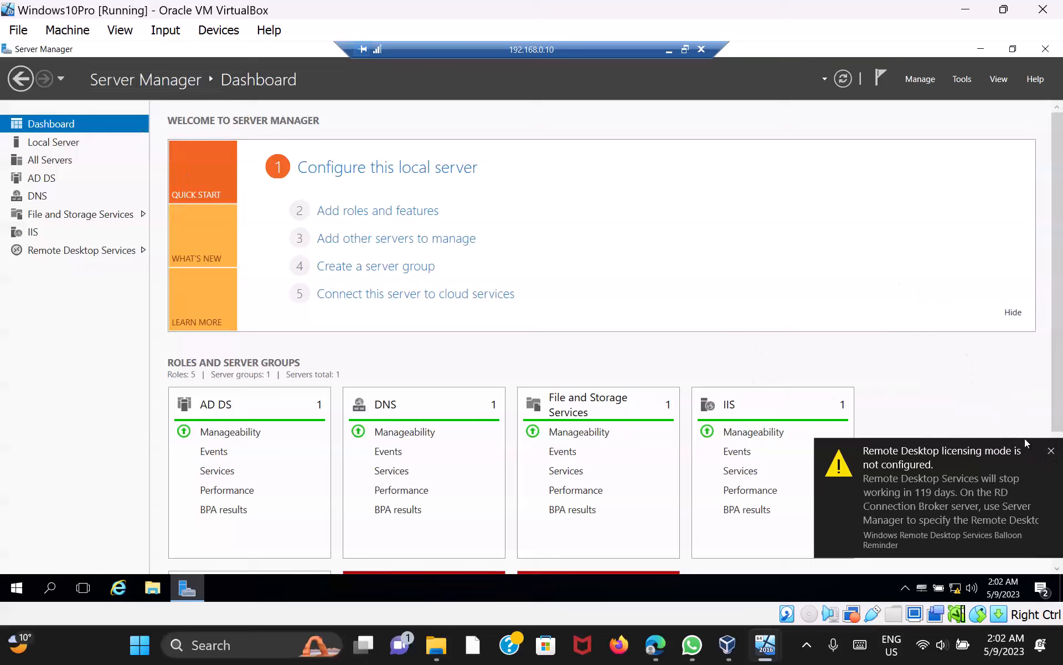
left_click(1048, 451)
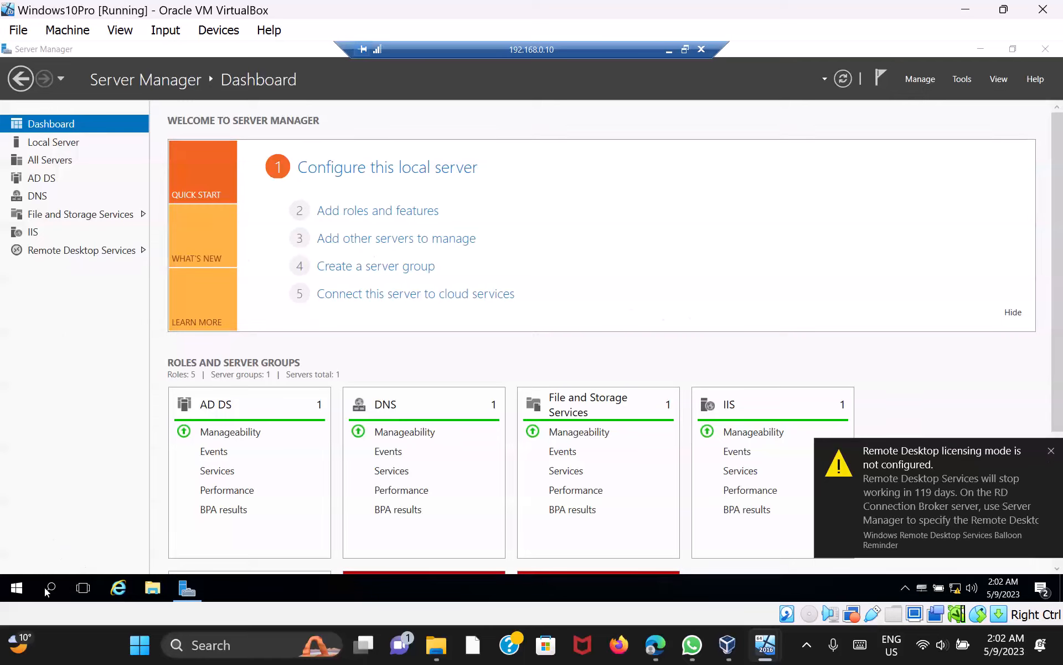
Open and close Windows Settings from the server's Start menu, then minimize Server Manager
left_click(17, 588)
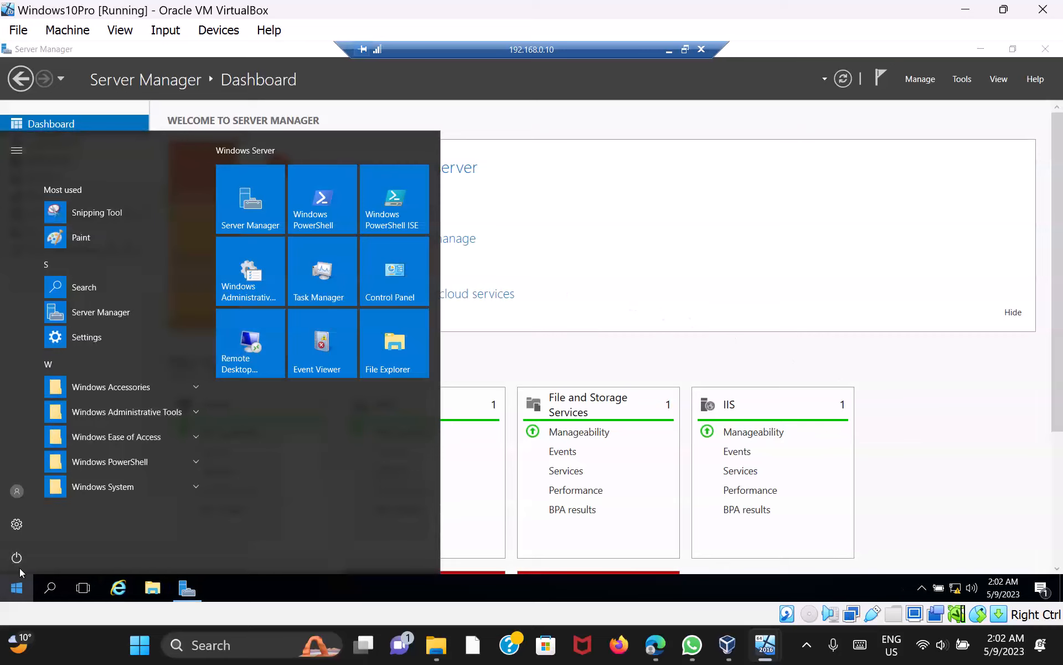
left_click(87, 338)
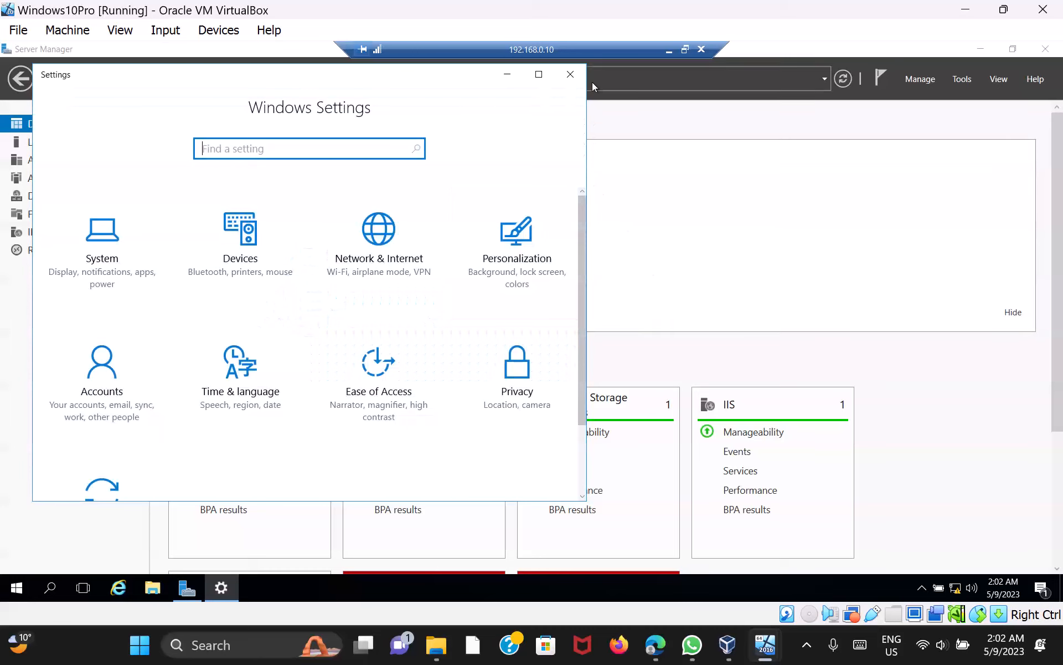
left_click(569, 72)
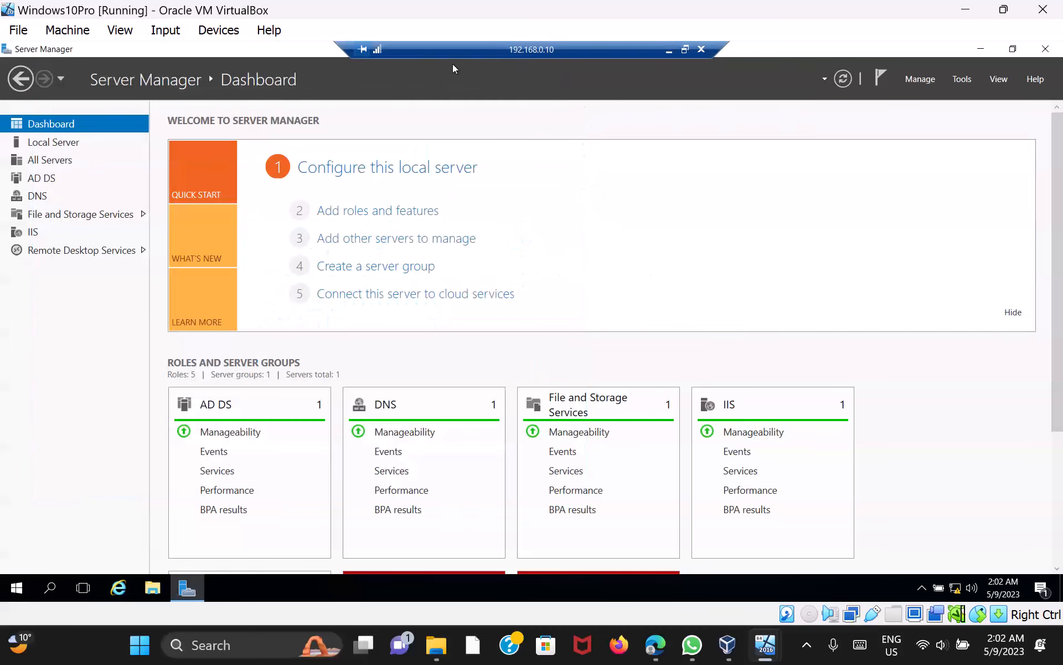
left_click(980, 49)
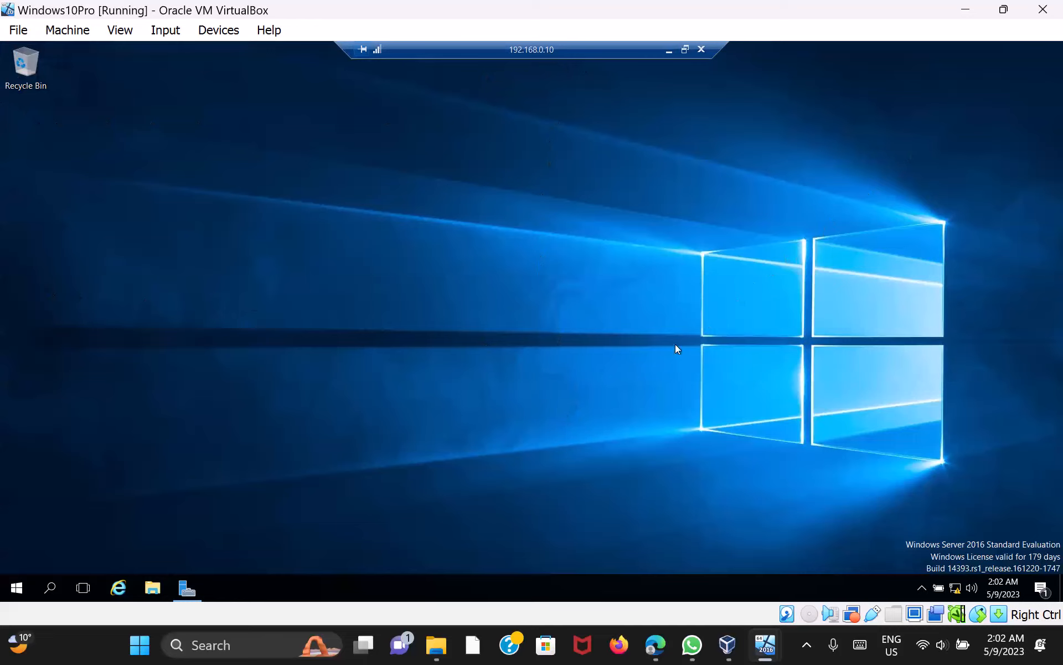
Switch to the Windows Server 2016 VM from the VirtualBox taskbar previews
left_click(773, 658)
mouse_move(765, 645)
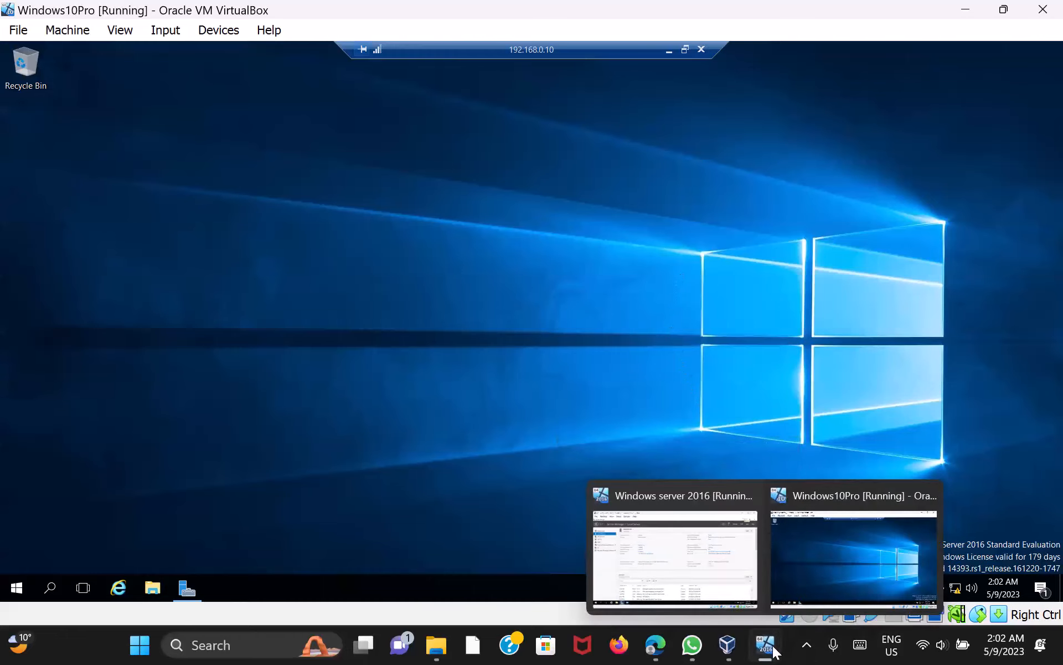
left_click(718, 567)
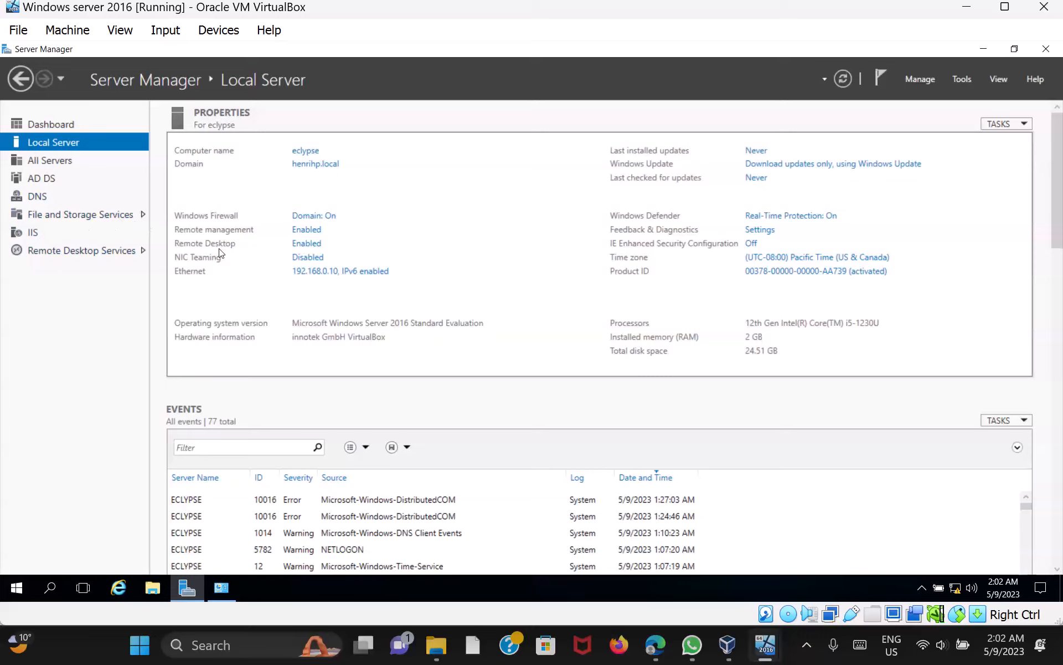
Remove the first listed domain user from Remote Desktop Users and save the system properties
left_click(310, 244)
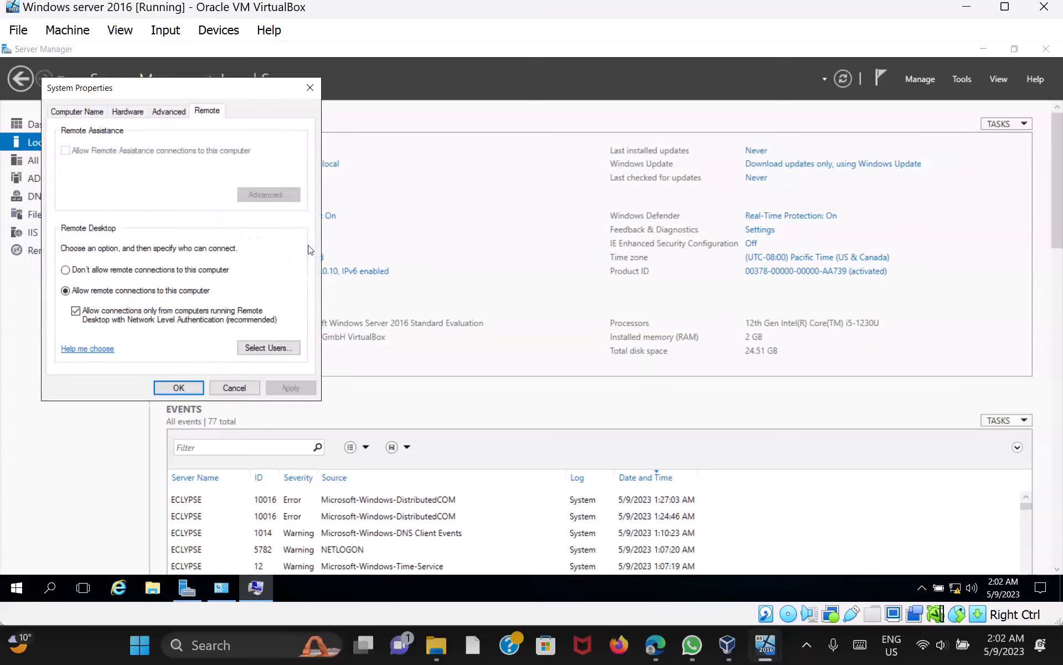
left_click(274, 348)
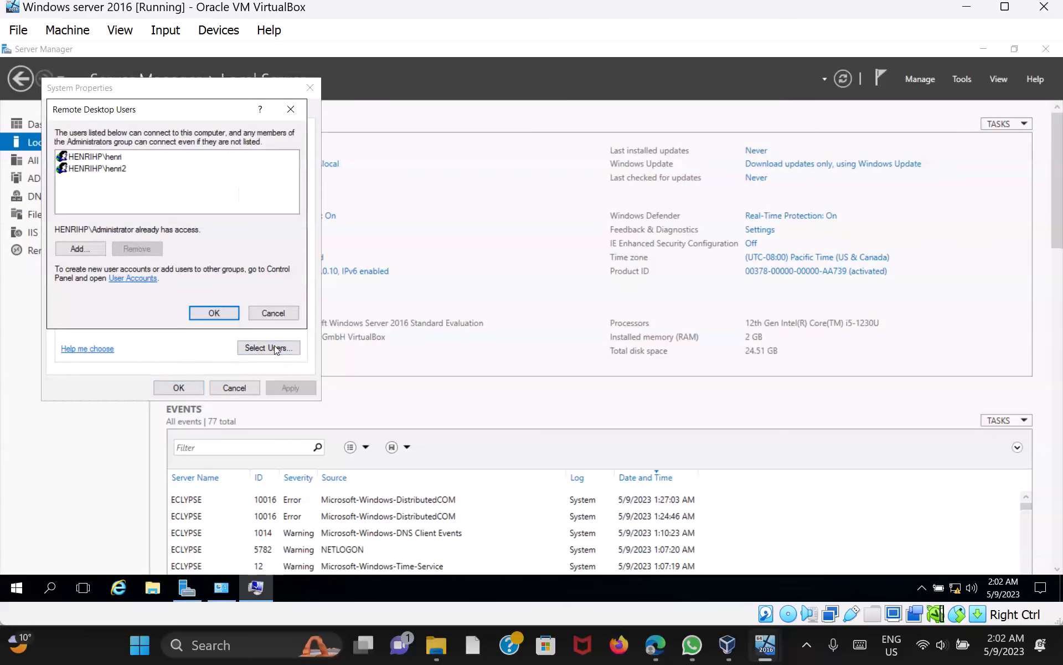
left_click(119, 159)
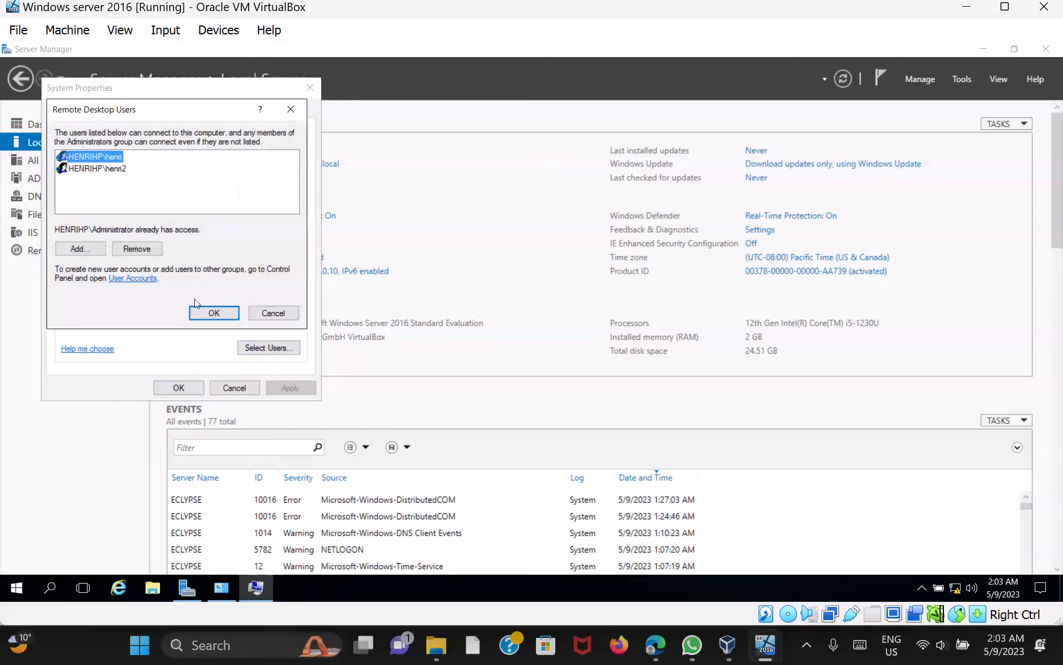
left_click(136, 248)
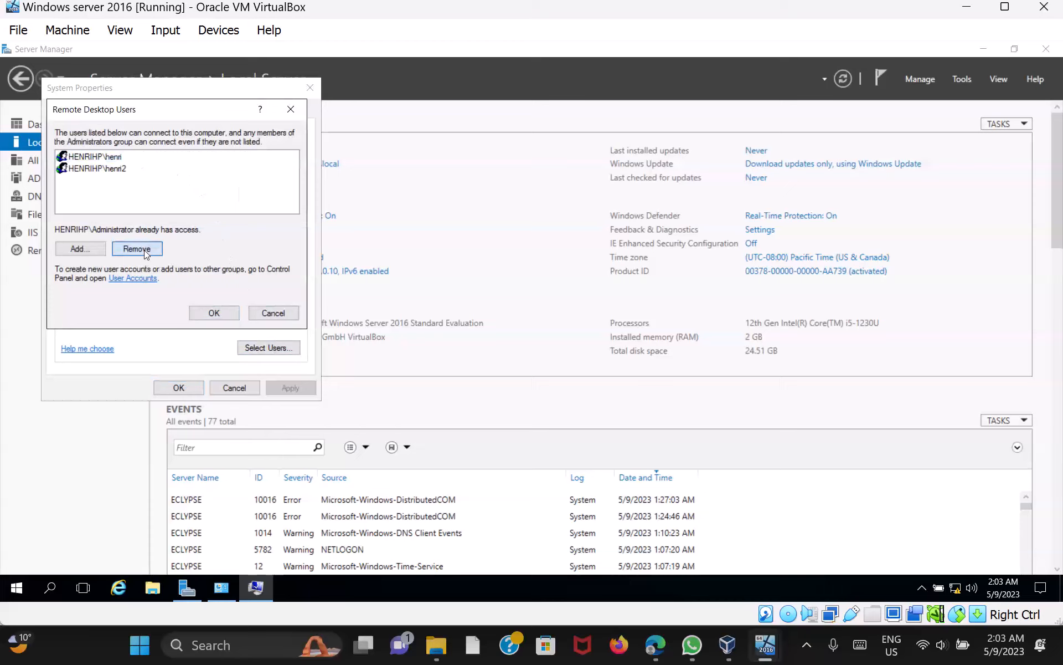
left_click(221, 316)
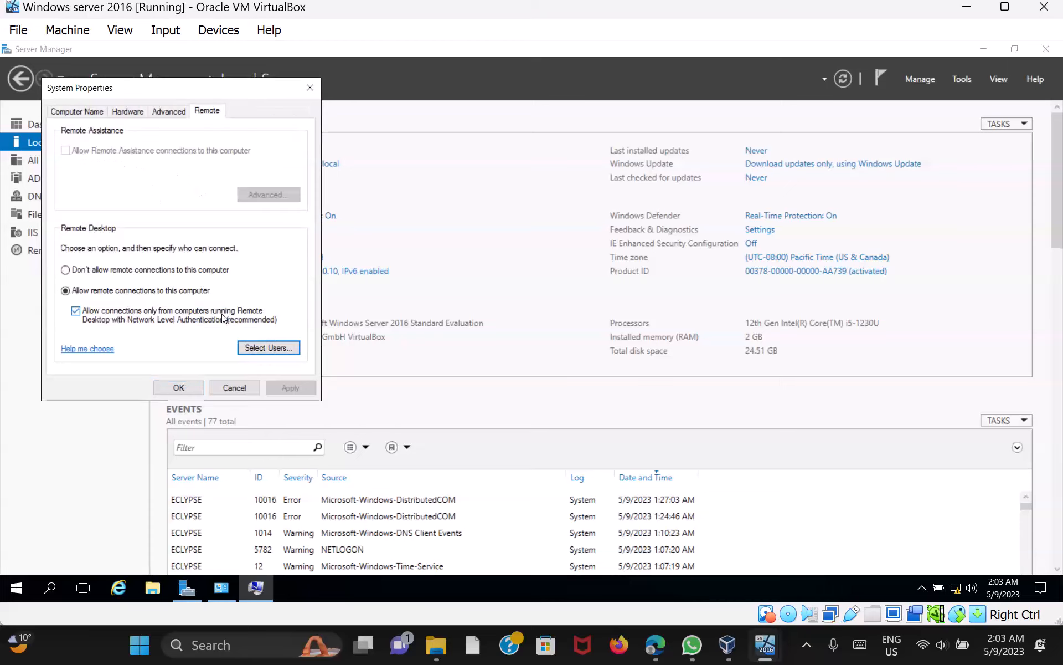
left_click(179, 388)
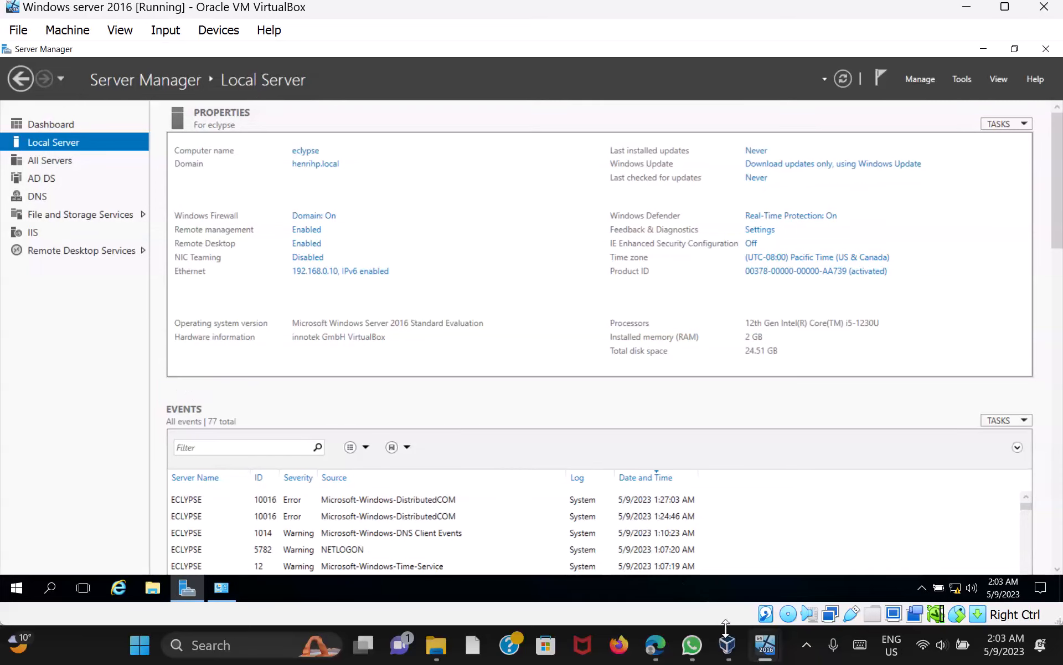
Switch to the Windows 10 Pro VM and launch Server Manager in the remote session
mouse_move(727, 642)
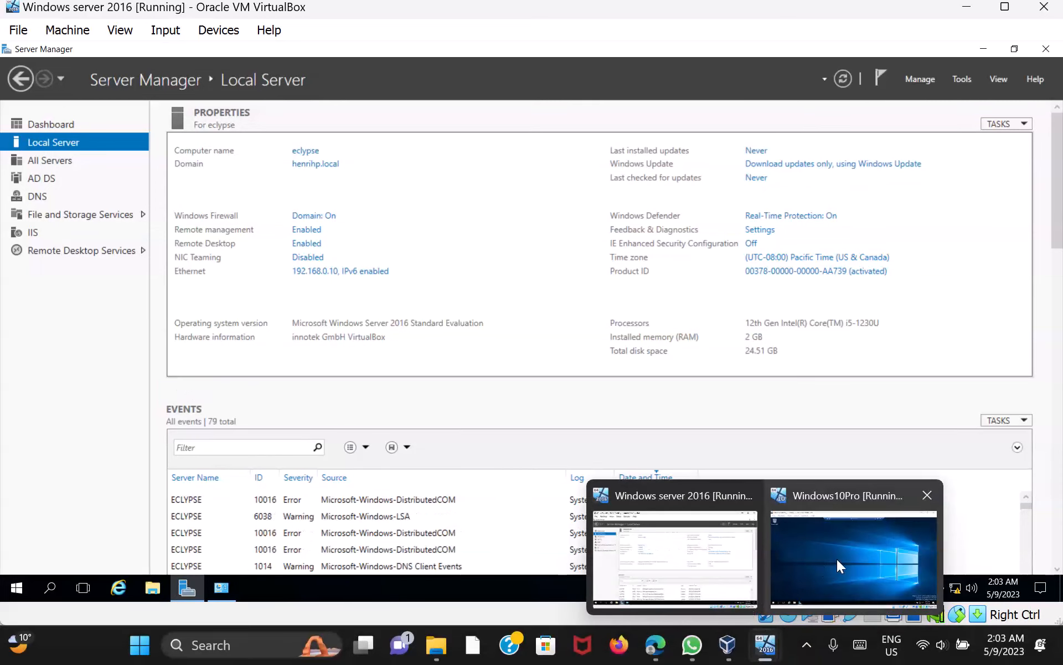
left_click(836, 560)
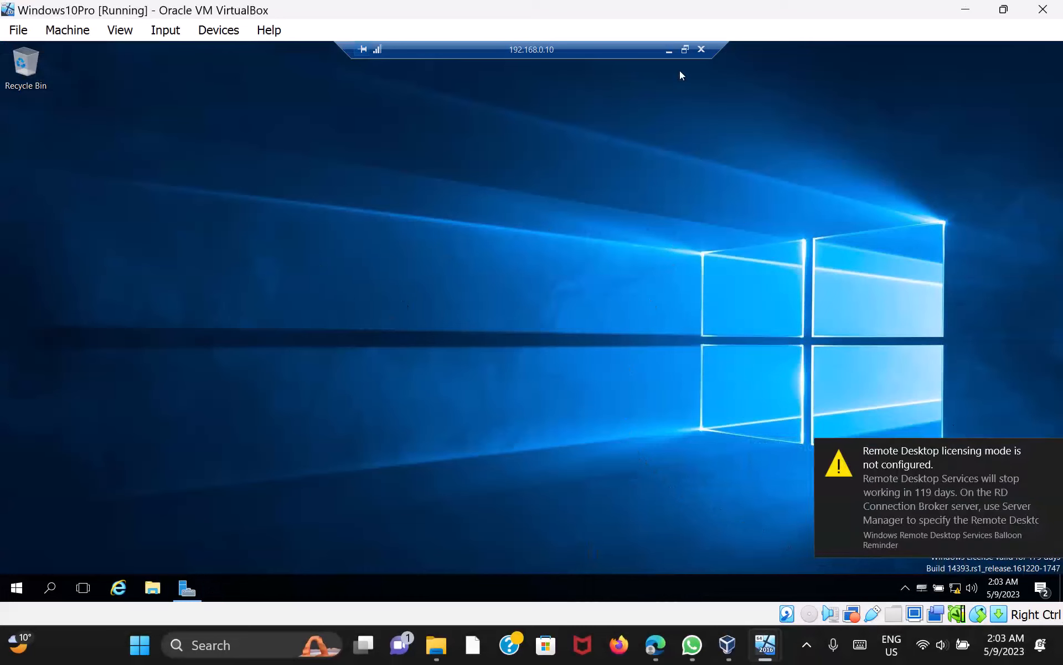
left_click(18, 588)
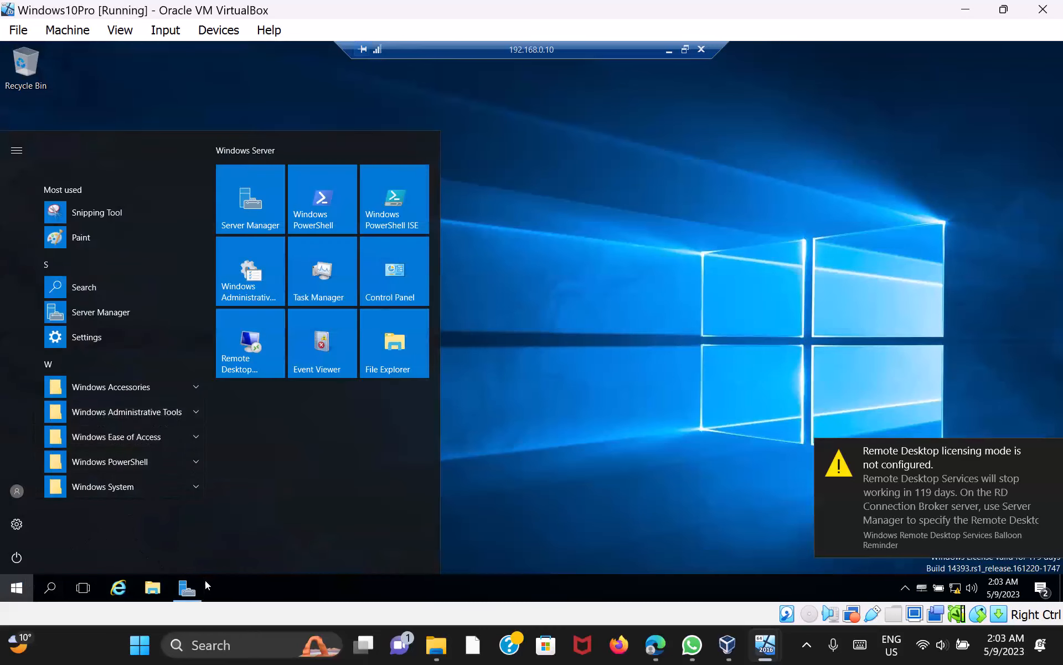
left_click(187, 588)
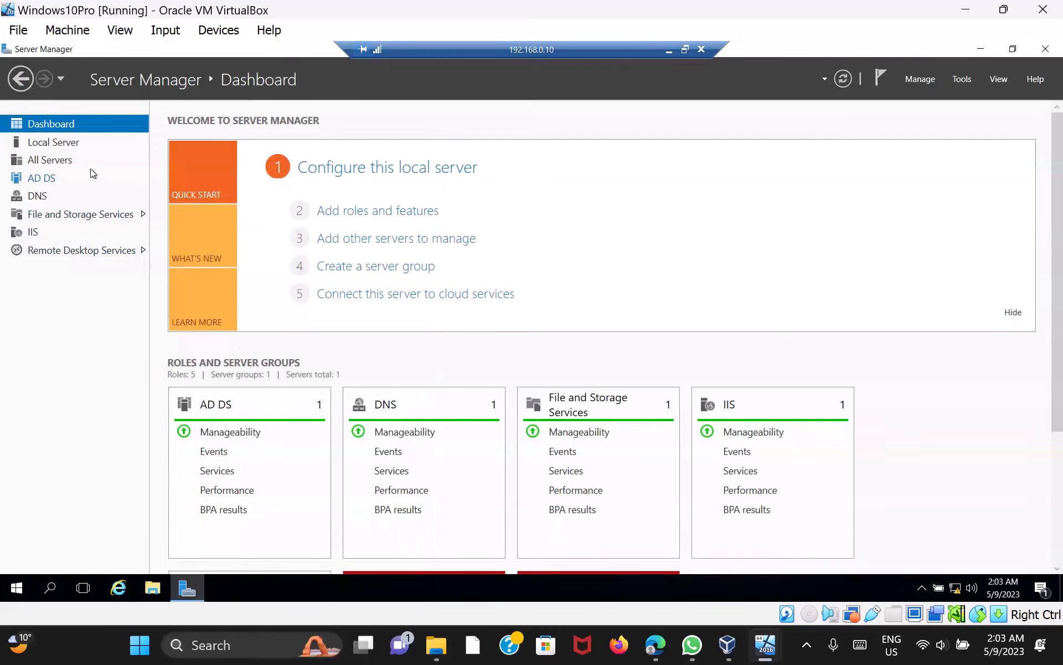
Review the All Servers and Local Server pages, then disconnect the session to 192.168.0.10
left_click(64, 160)
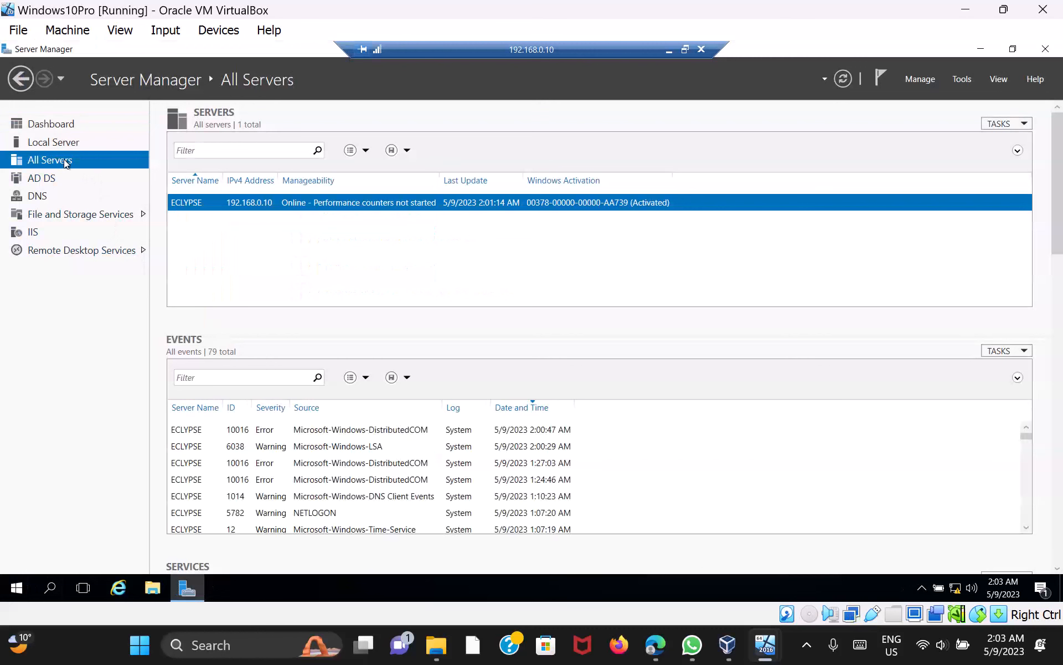
left_click(40, 143)
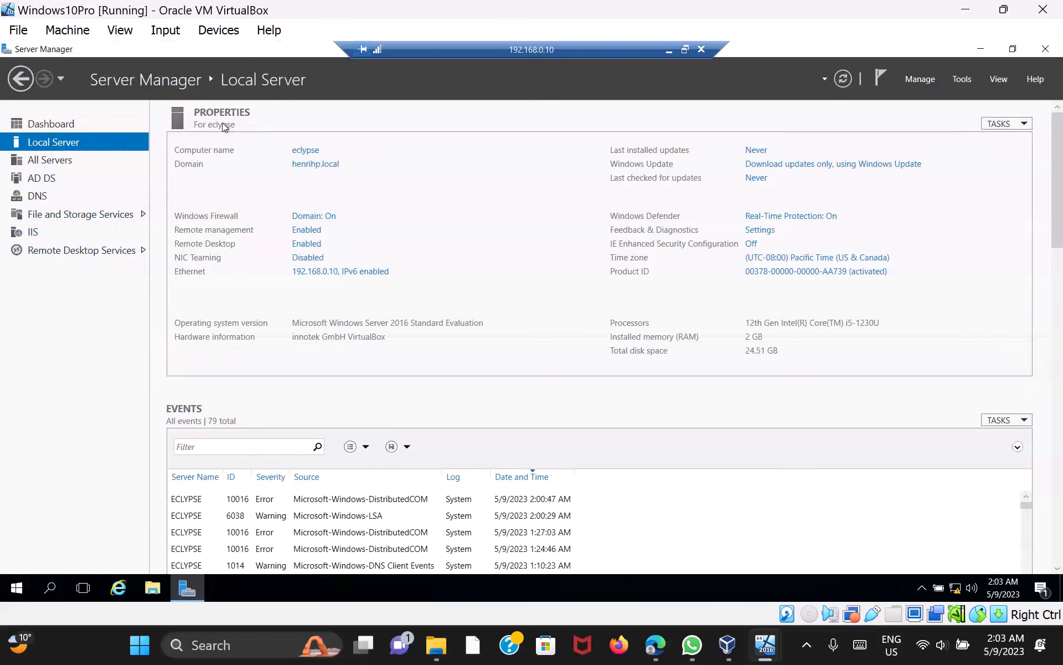
left_click(701, 49)
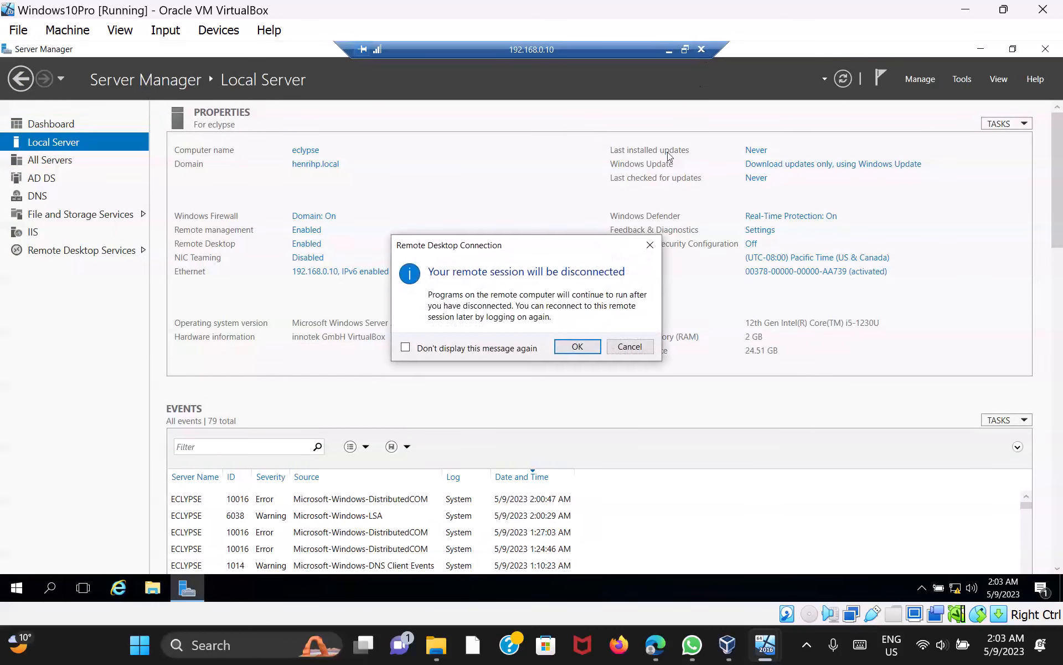
left_click(577, 346)
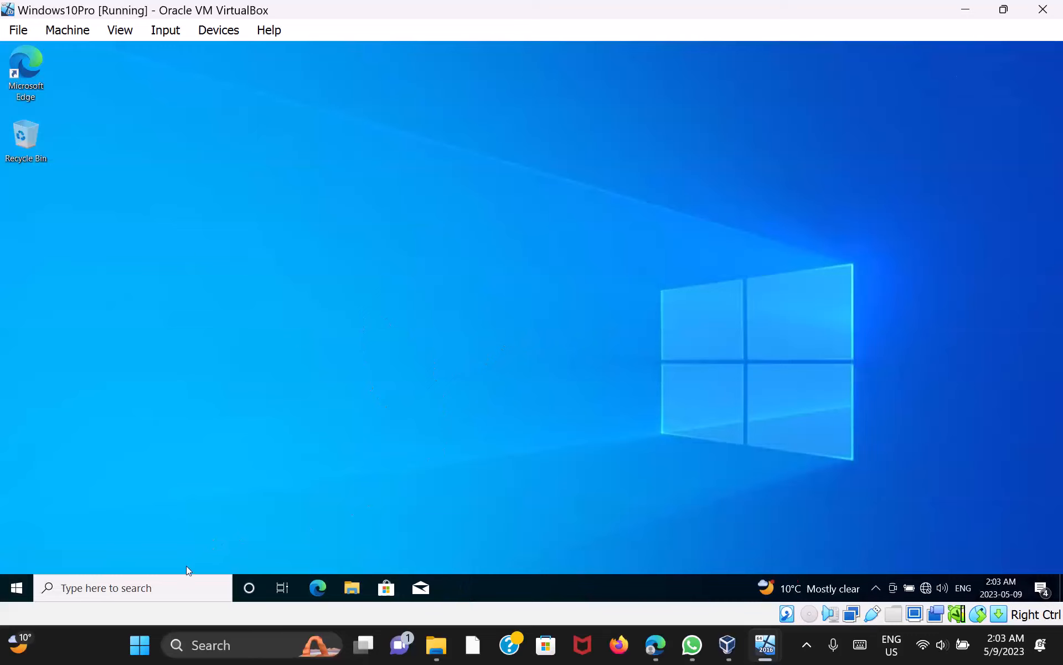
Launch Remote Desktop Connection, connect to 192.168.0.10 with the account password, then decline the certificate warning
left_click(179, 593)
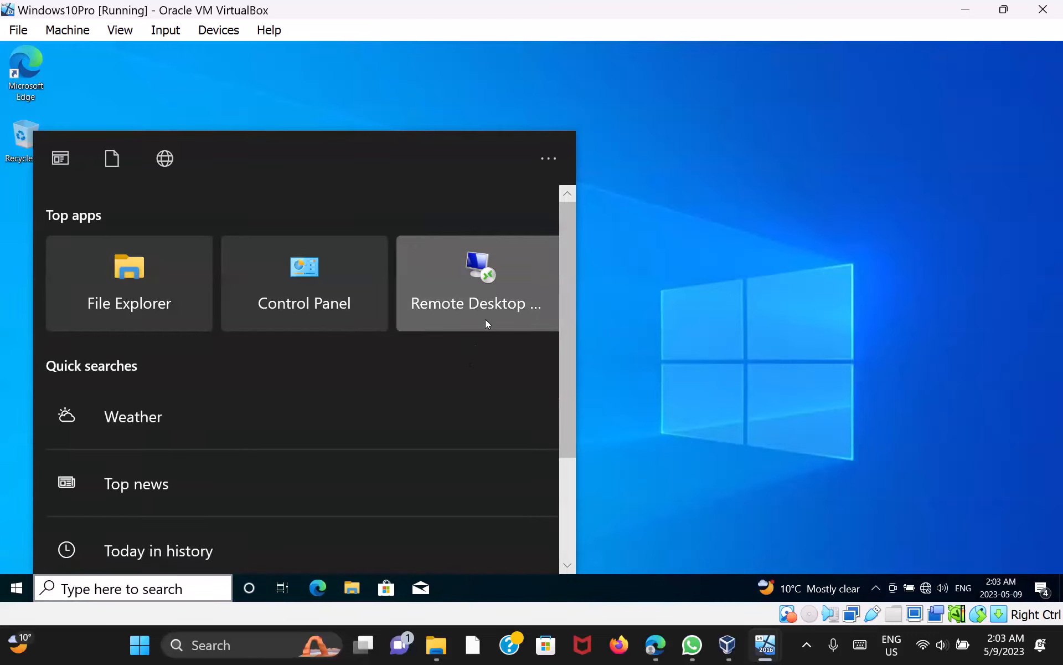
left_click(487, 324)
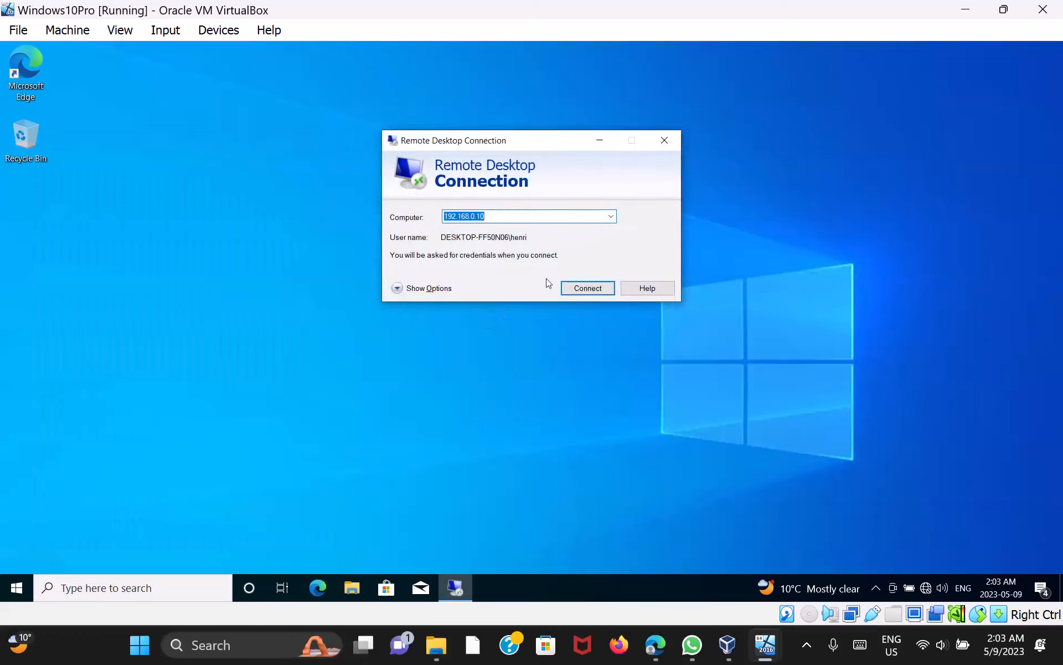
left_click(596, 286)
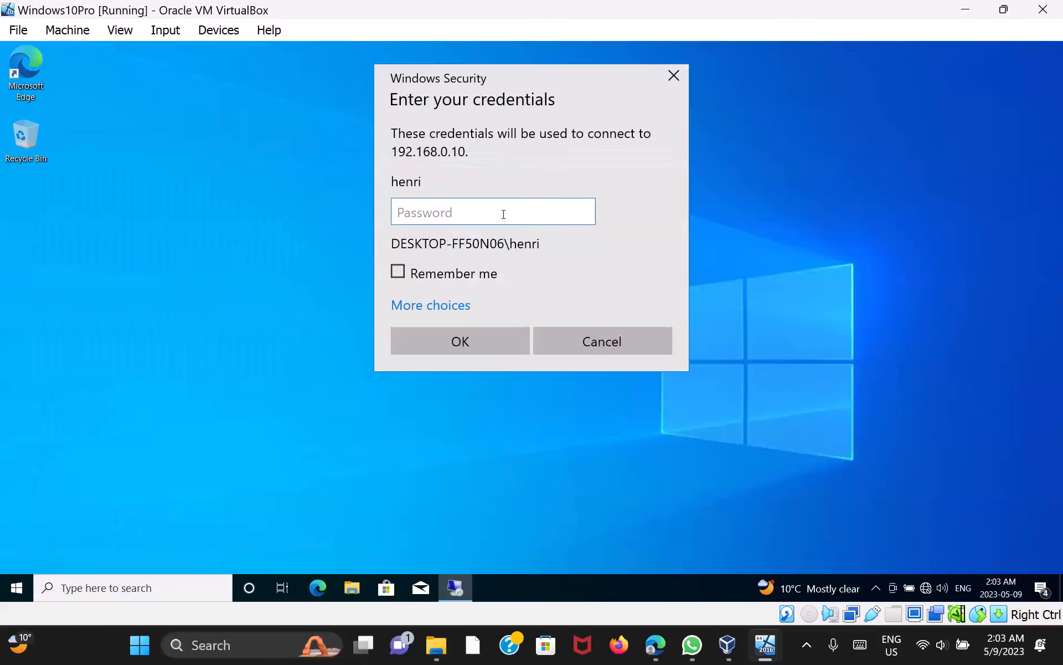
type("****")
key("Return")
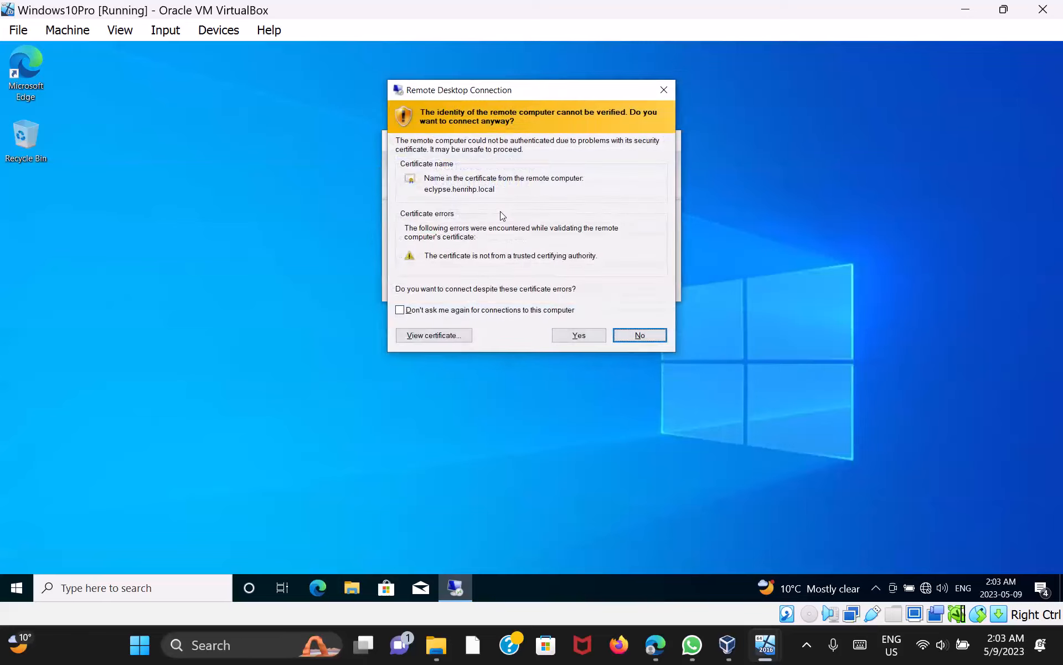
key("Return")
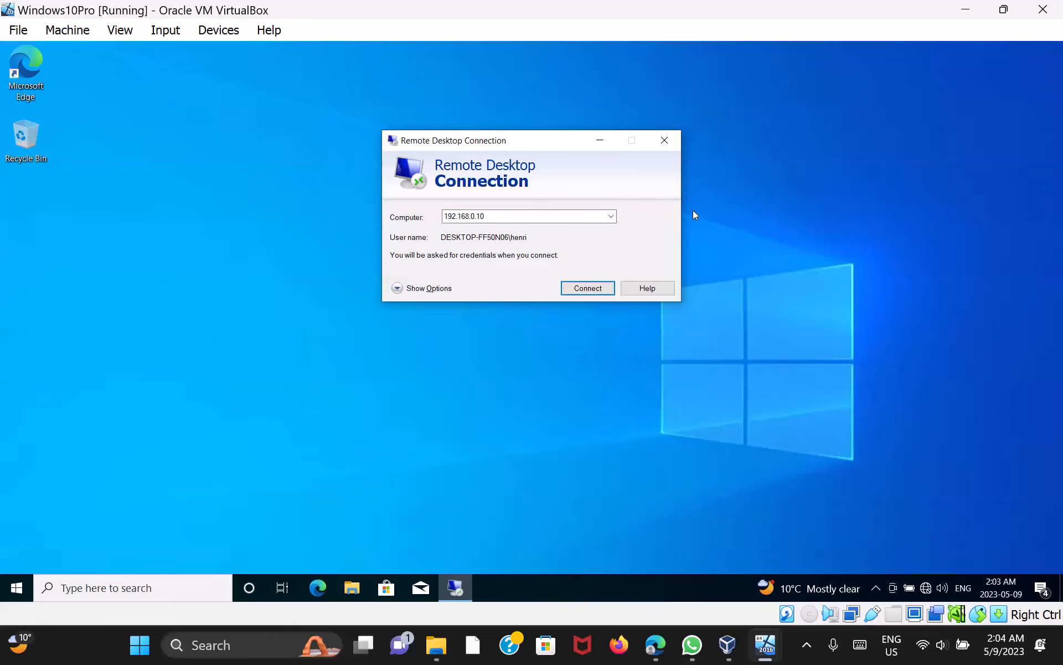
Switch to the Windows Server 2016 VM and open its Remote Desktop Users list
mouse_move(767, 646)
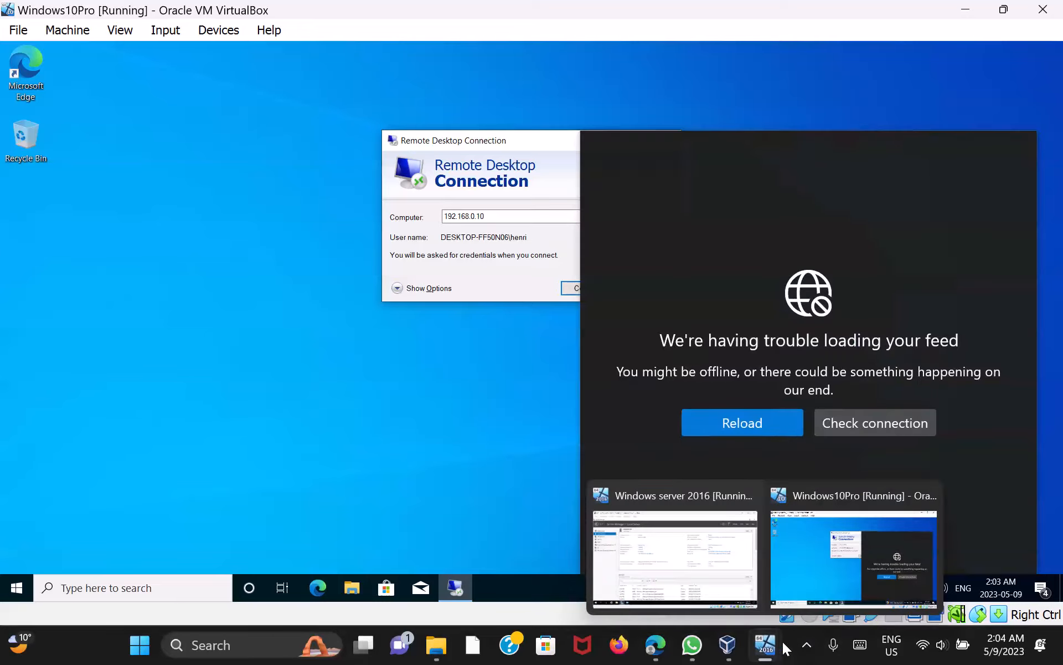
left_click(717, 570)
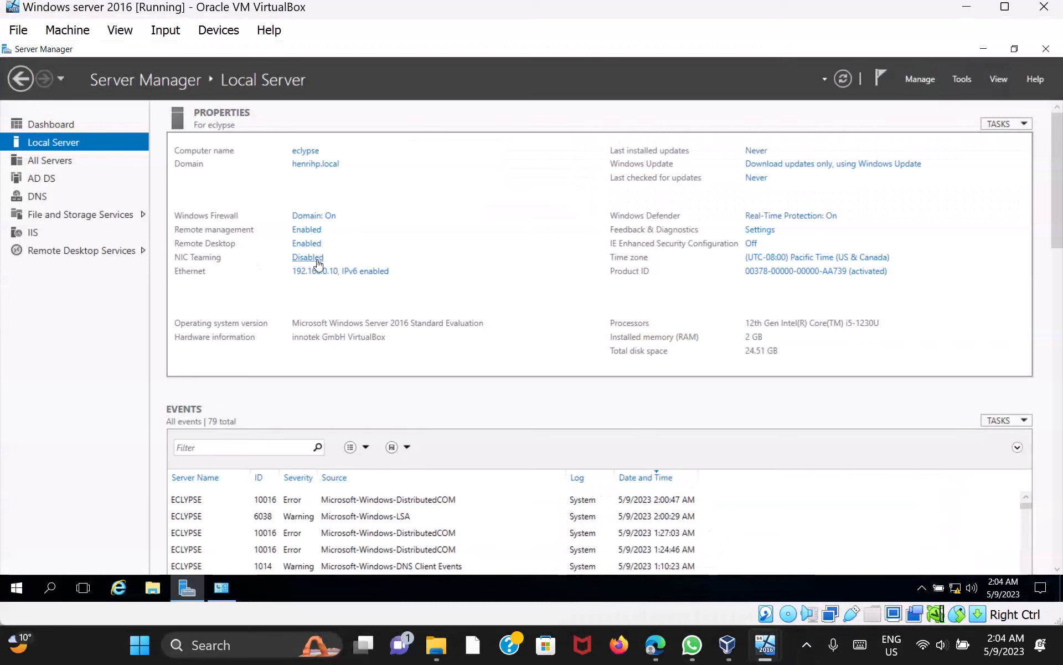
left_click(306, 243)
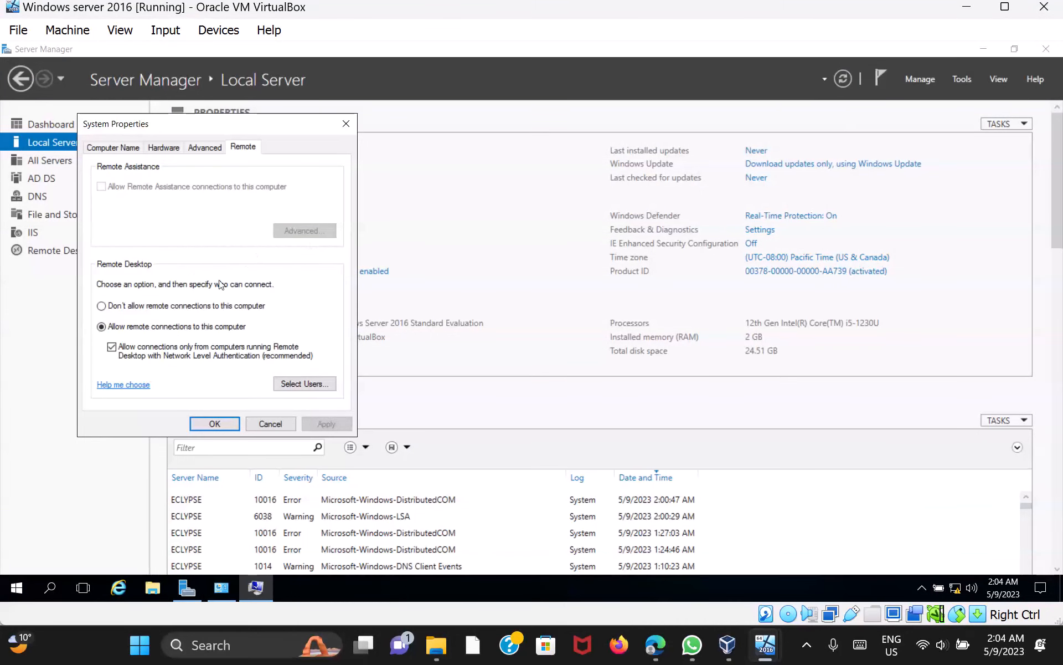
left_click(298, 382)
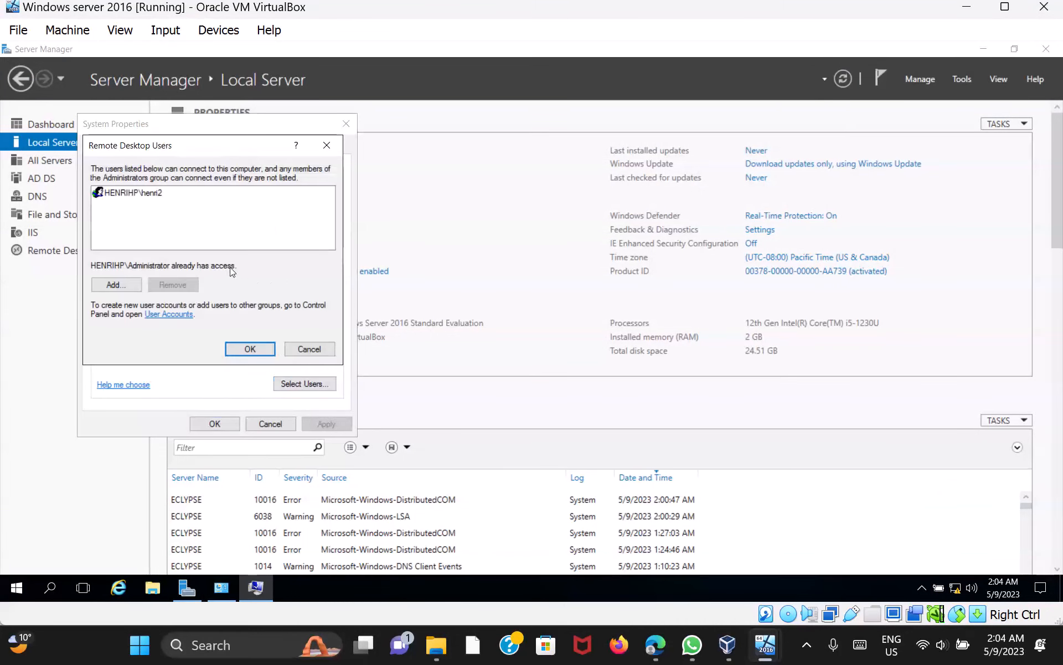
Add the domain user back by name, resolve it with Check Names, and save all dialogs
left_click(138, 287)
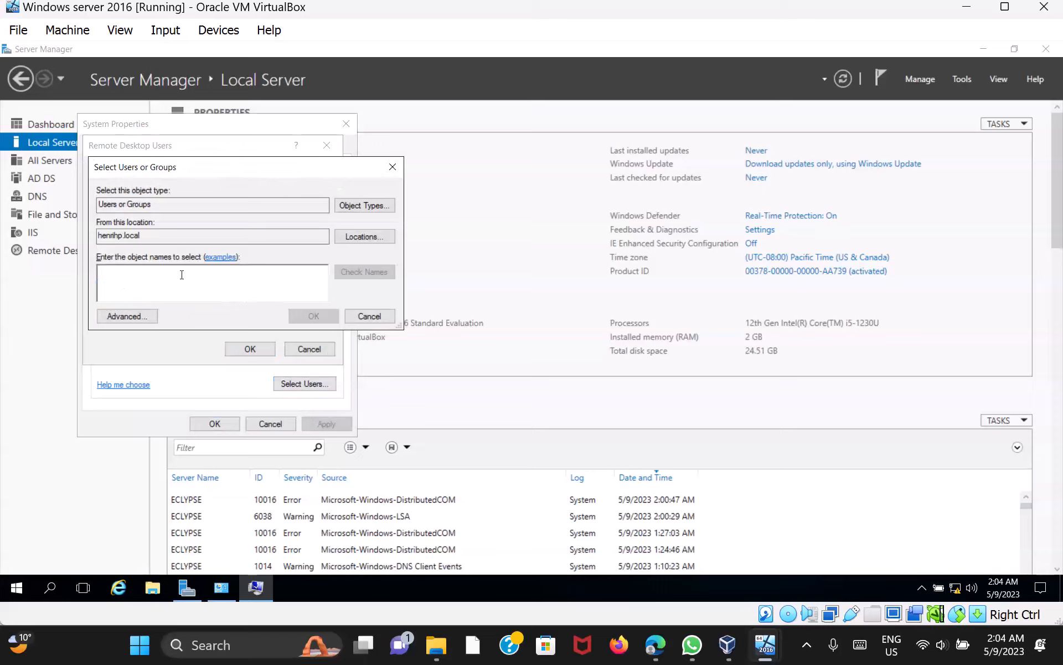
type("he")
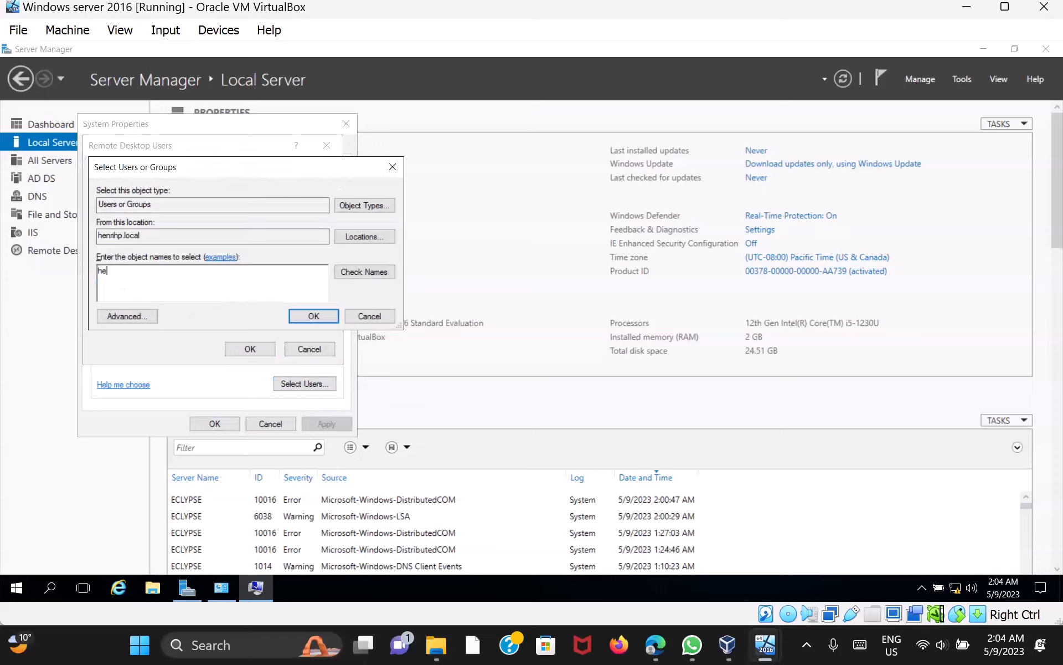
type("nri")
left_click(367, 272)
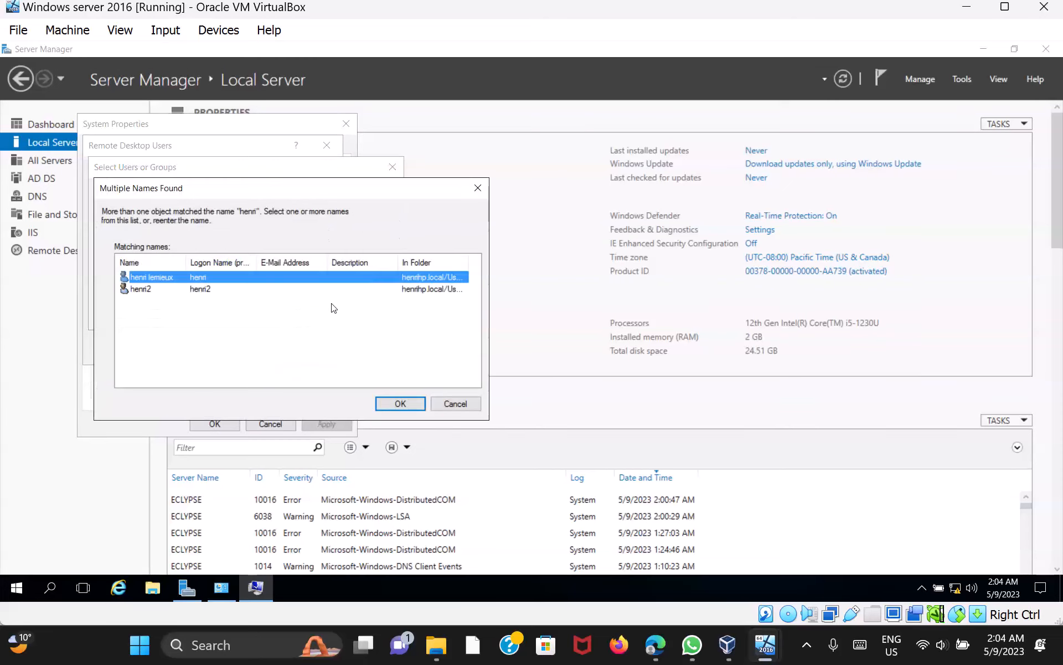
left_click(399, 402)
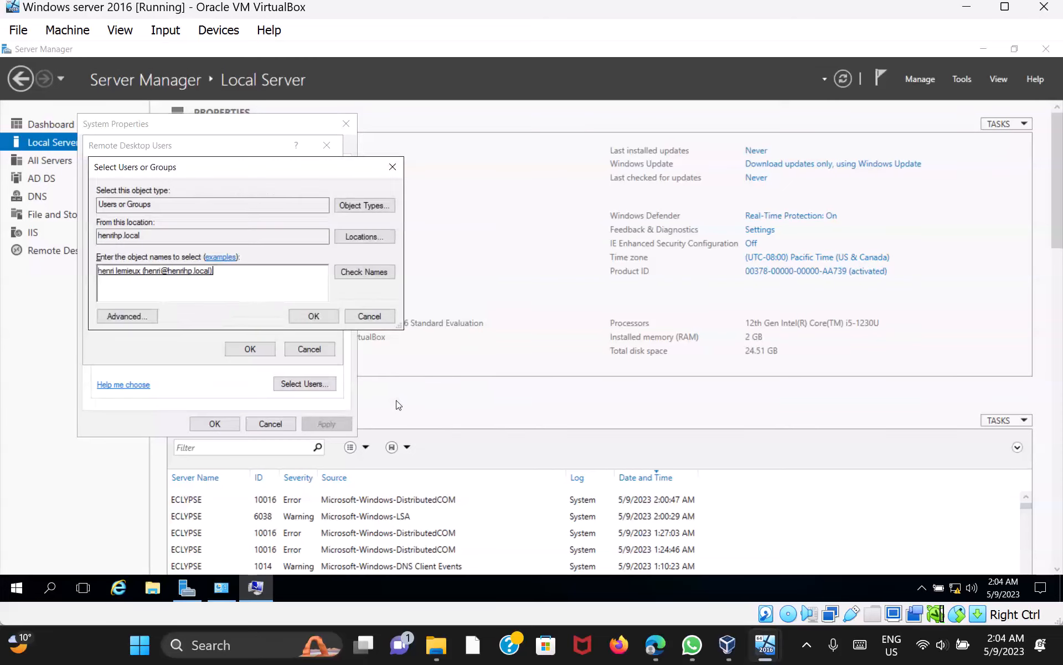
left_click(314, 317)
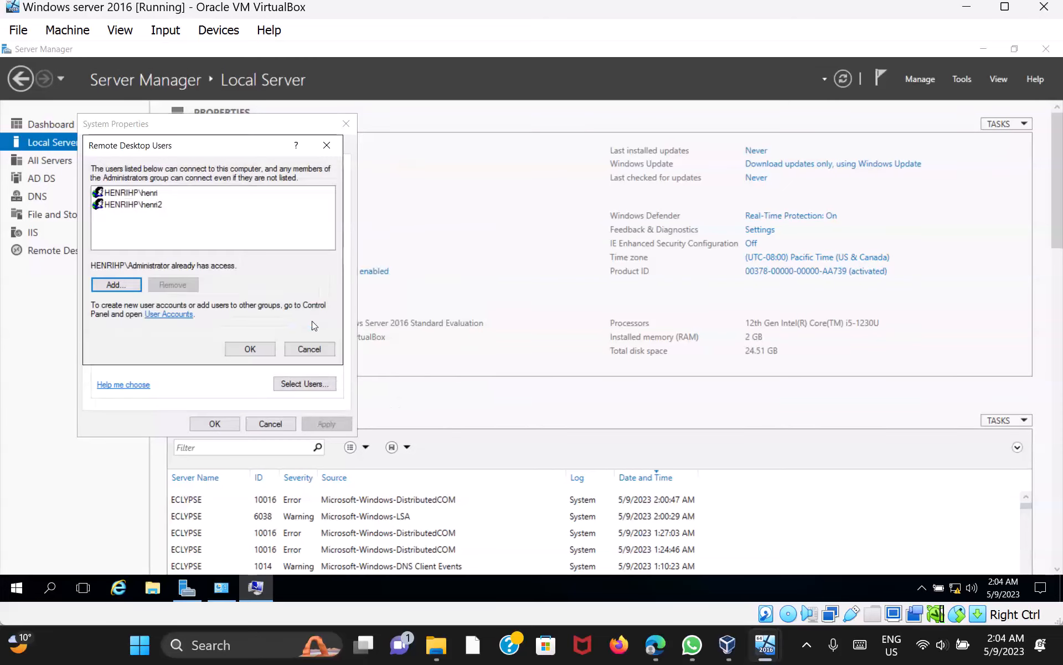
left_click(267, 349)
left_click(215, 424)
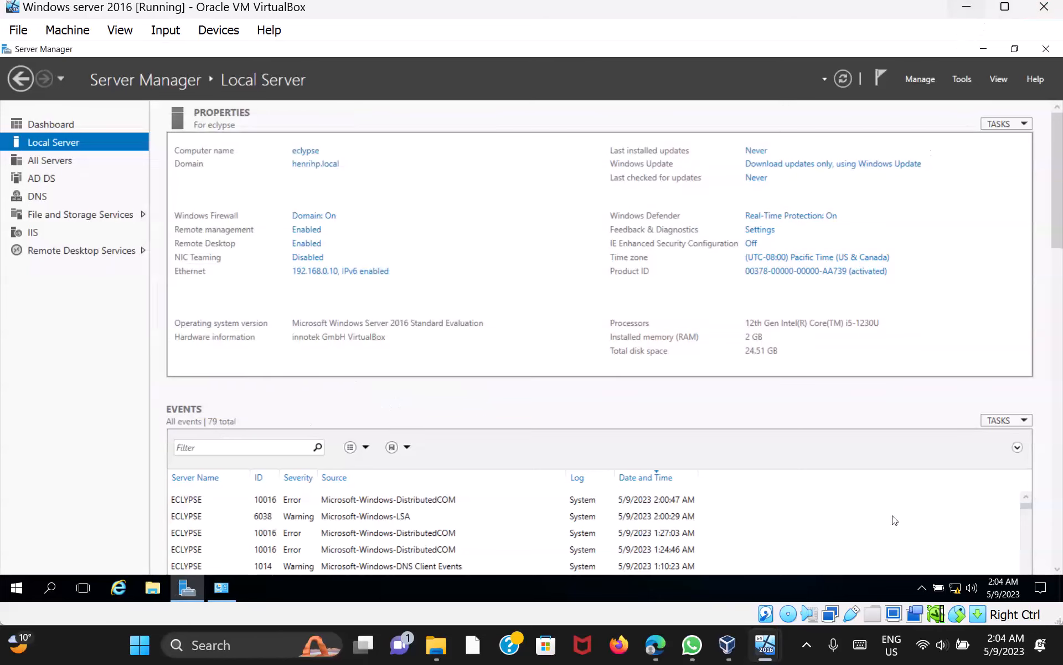
left_click(766, 644)
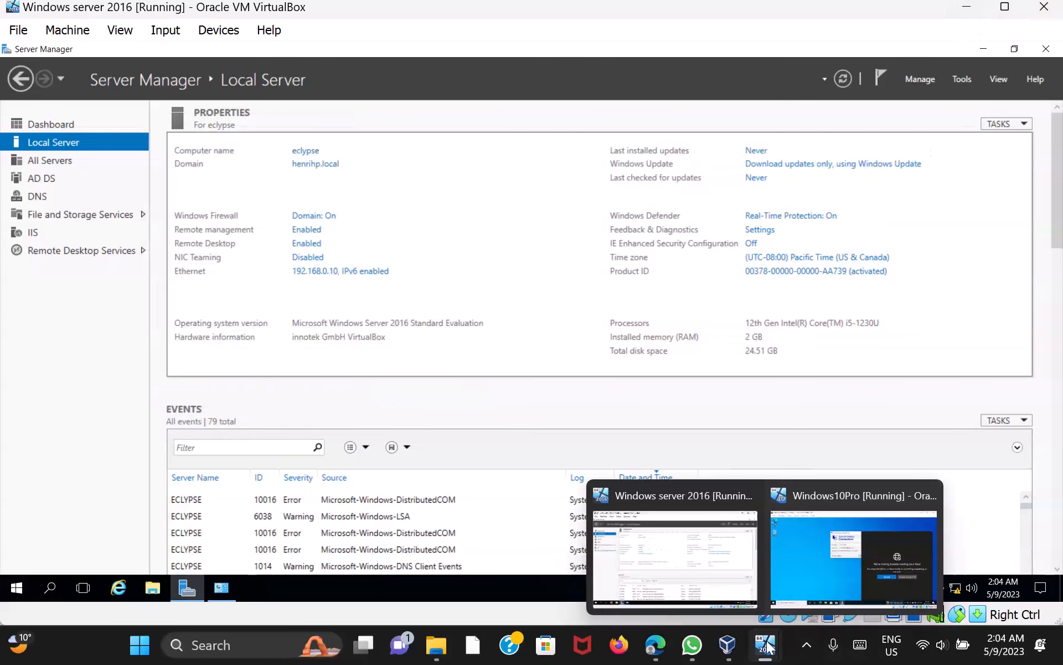
On the Windows 10 VM, connect to 192.168.0.10 with the password and accept the certificate
left_click(966, 8)
left_click(528, 418)
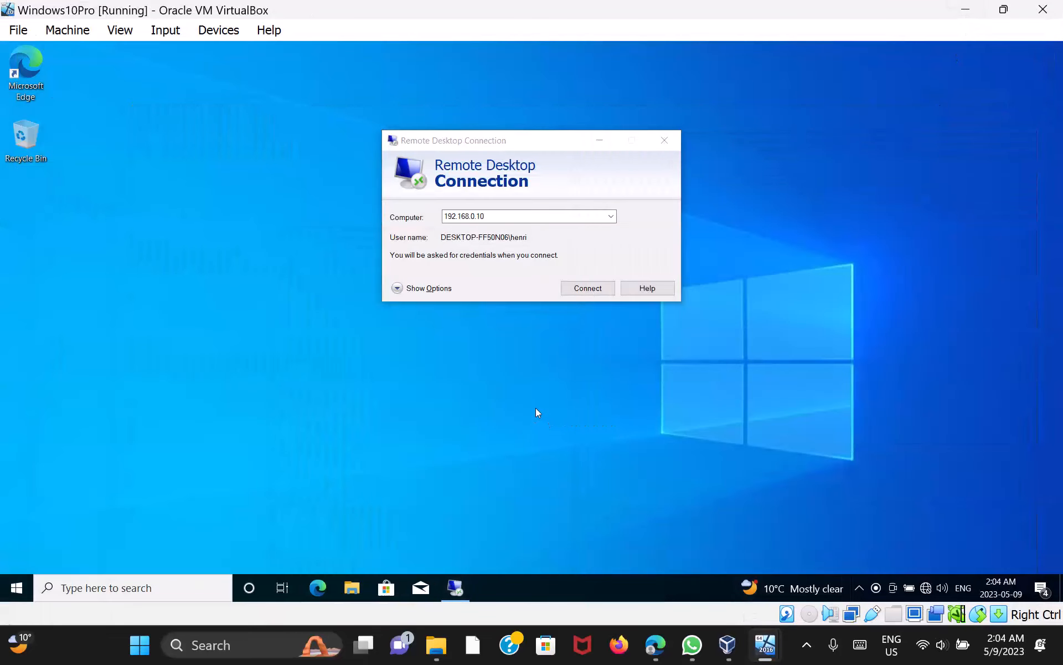
left_click(588, 288)
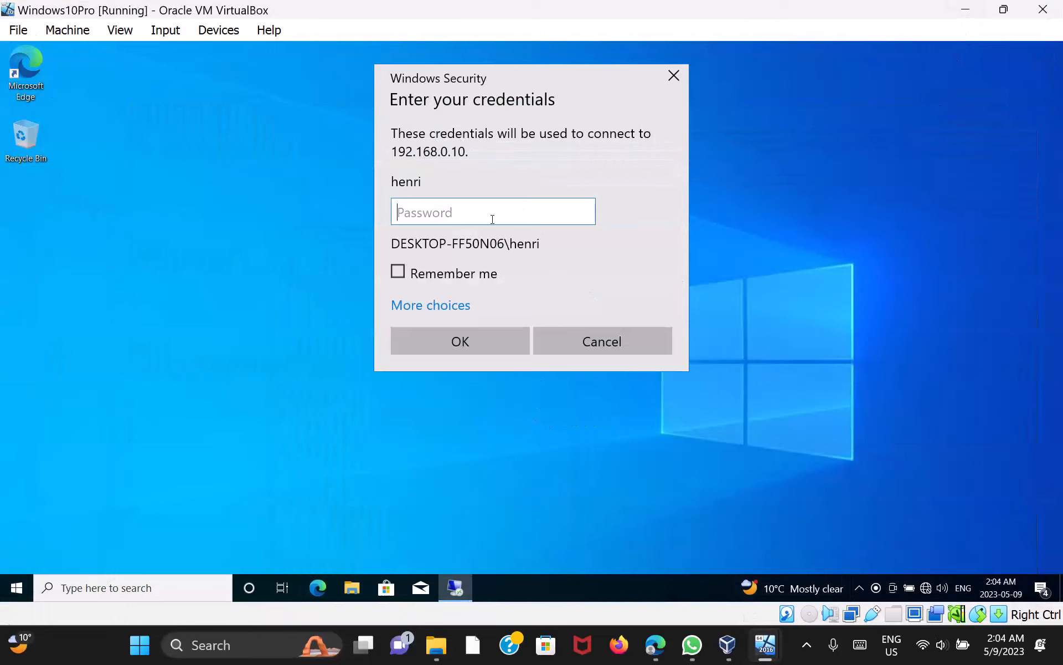
type("p")
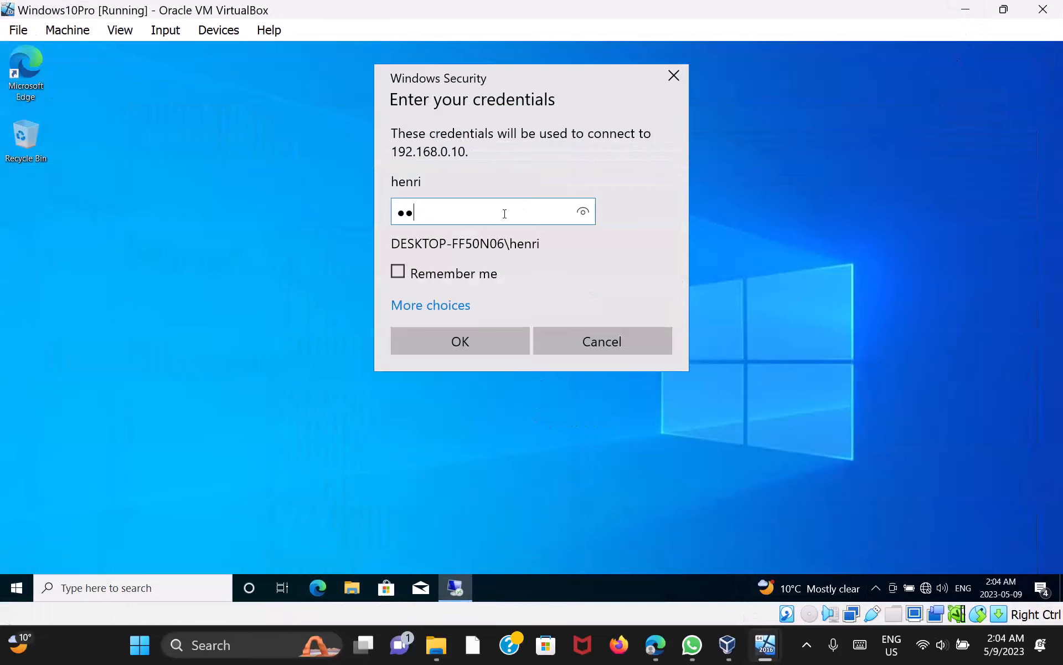
type("••••••")
key("Return")
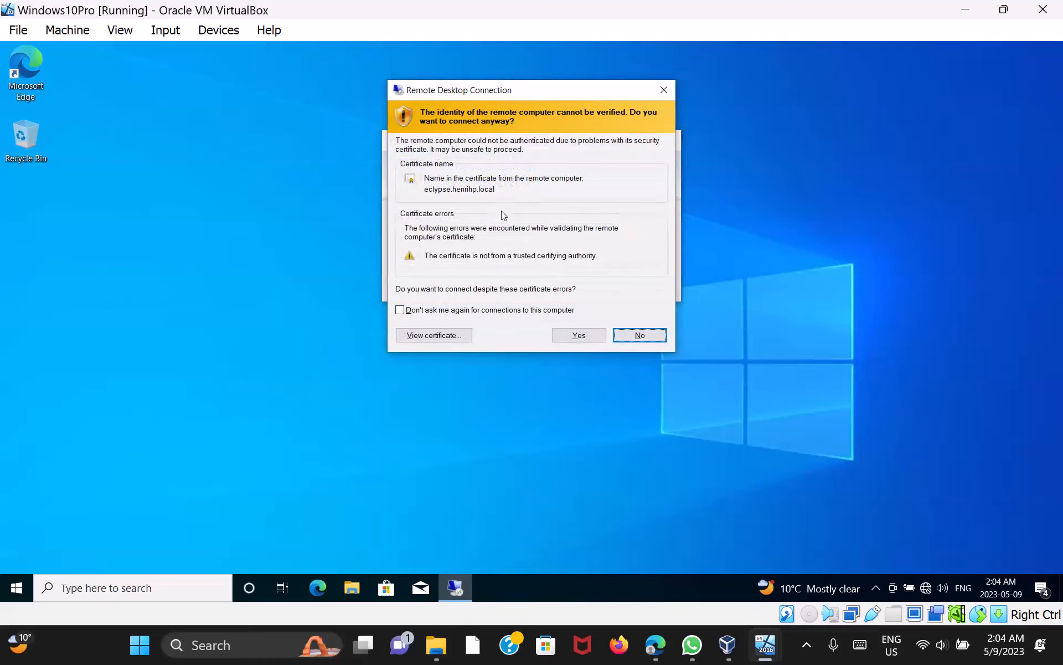
left_click(587, 334)
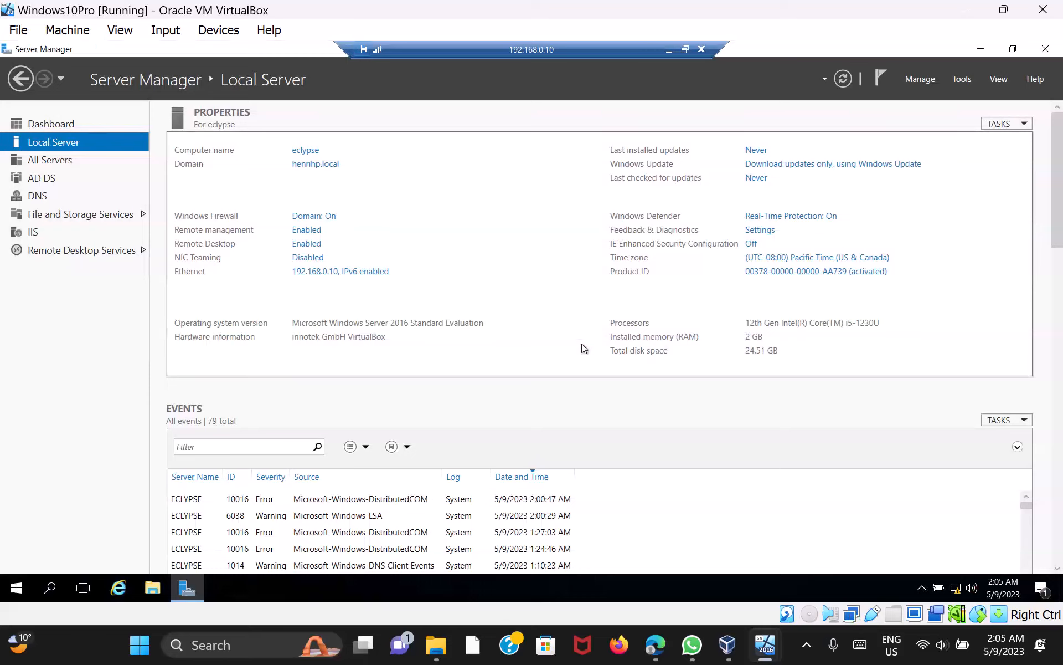
left_click(804, 647)
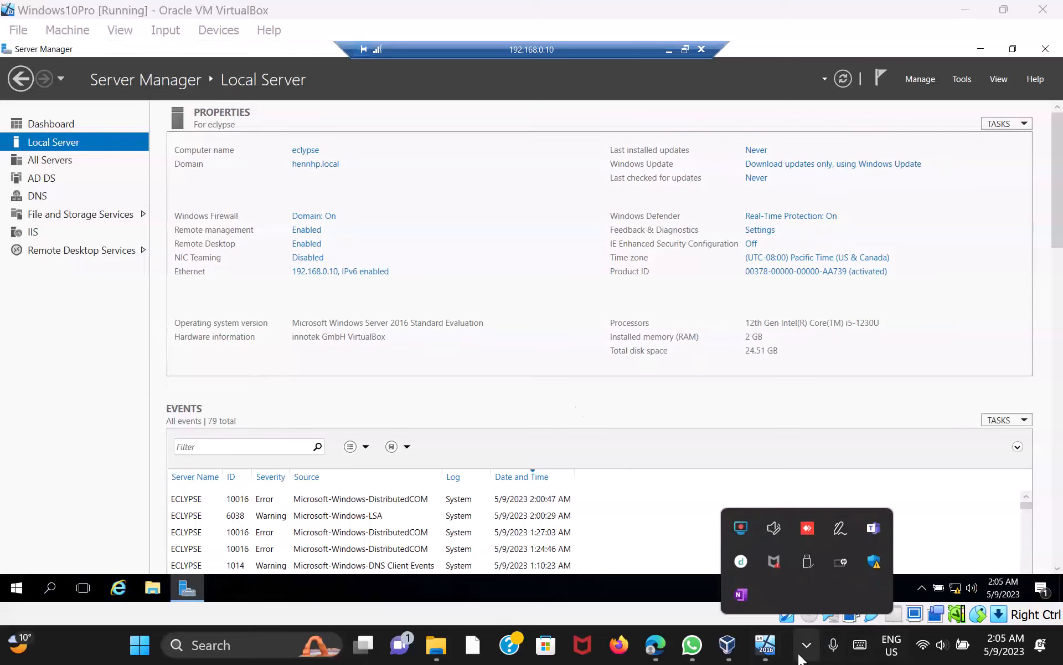